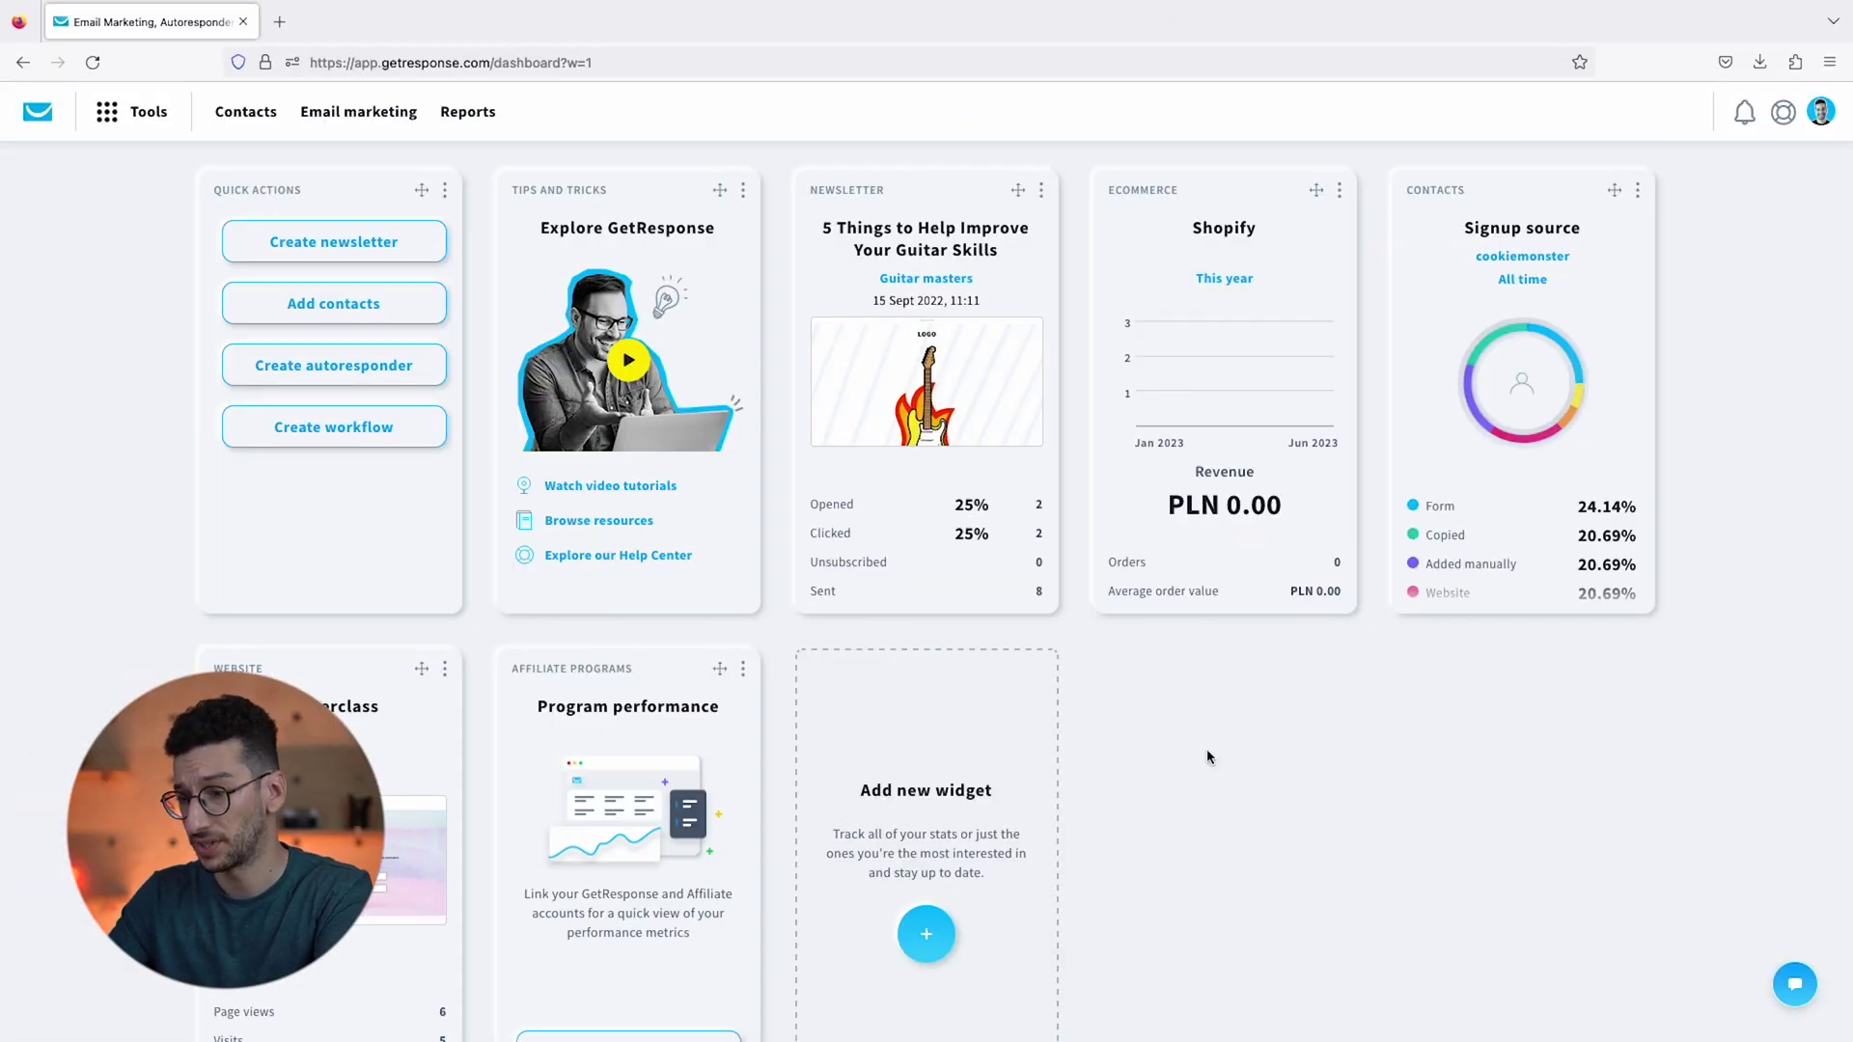
- Open the autoresponder creation dialog from the dashboard's Quick Actions
left_click(133, 114)
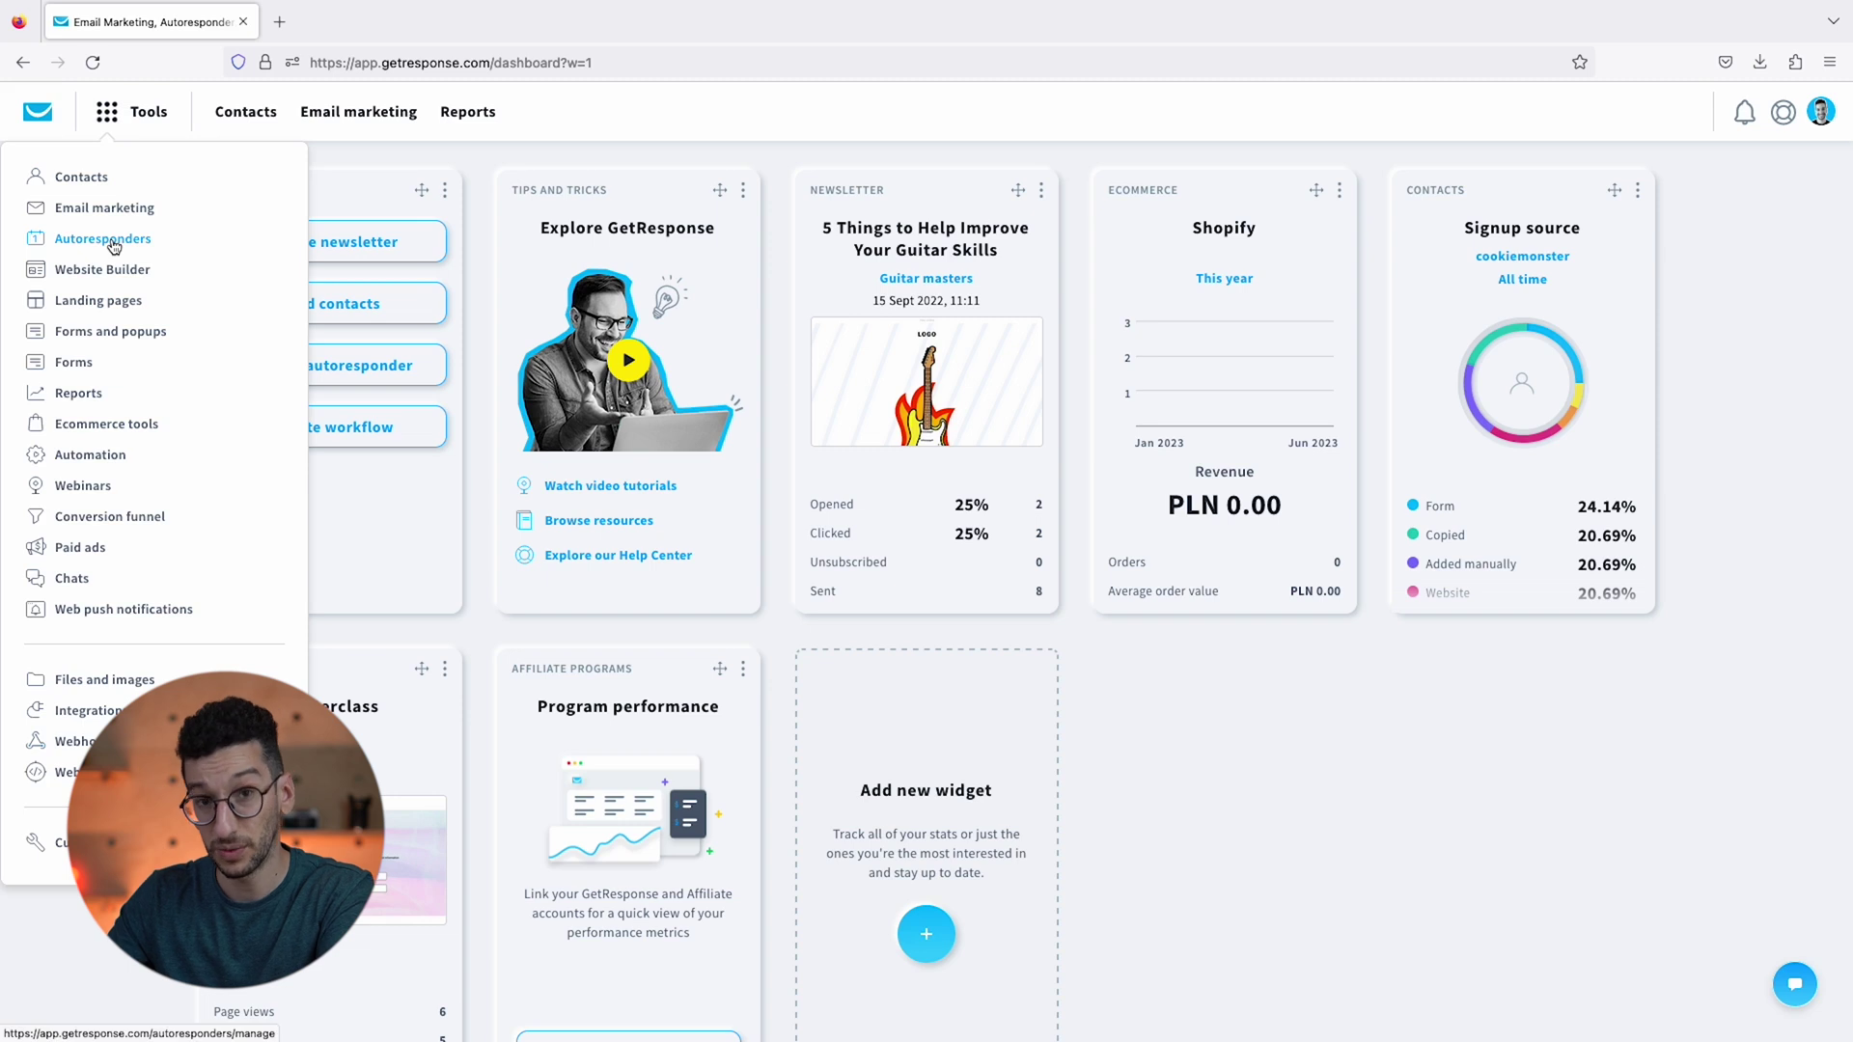
left_click(452, 165)
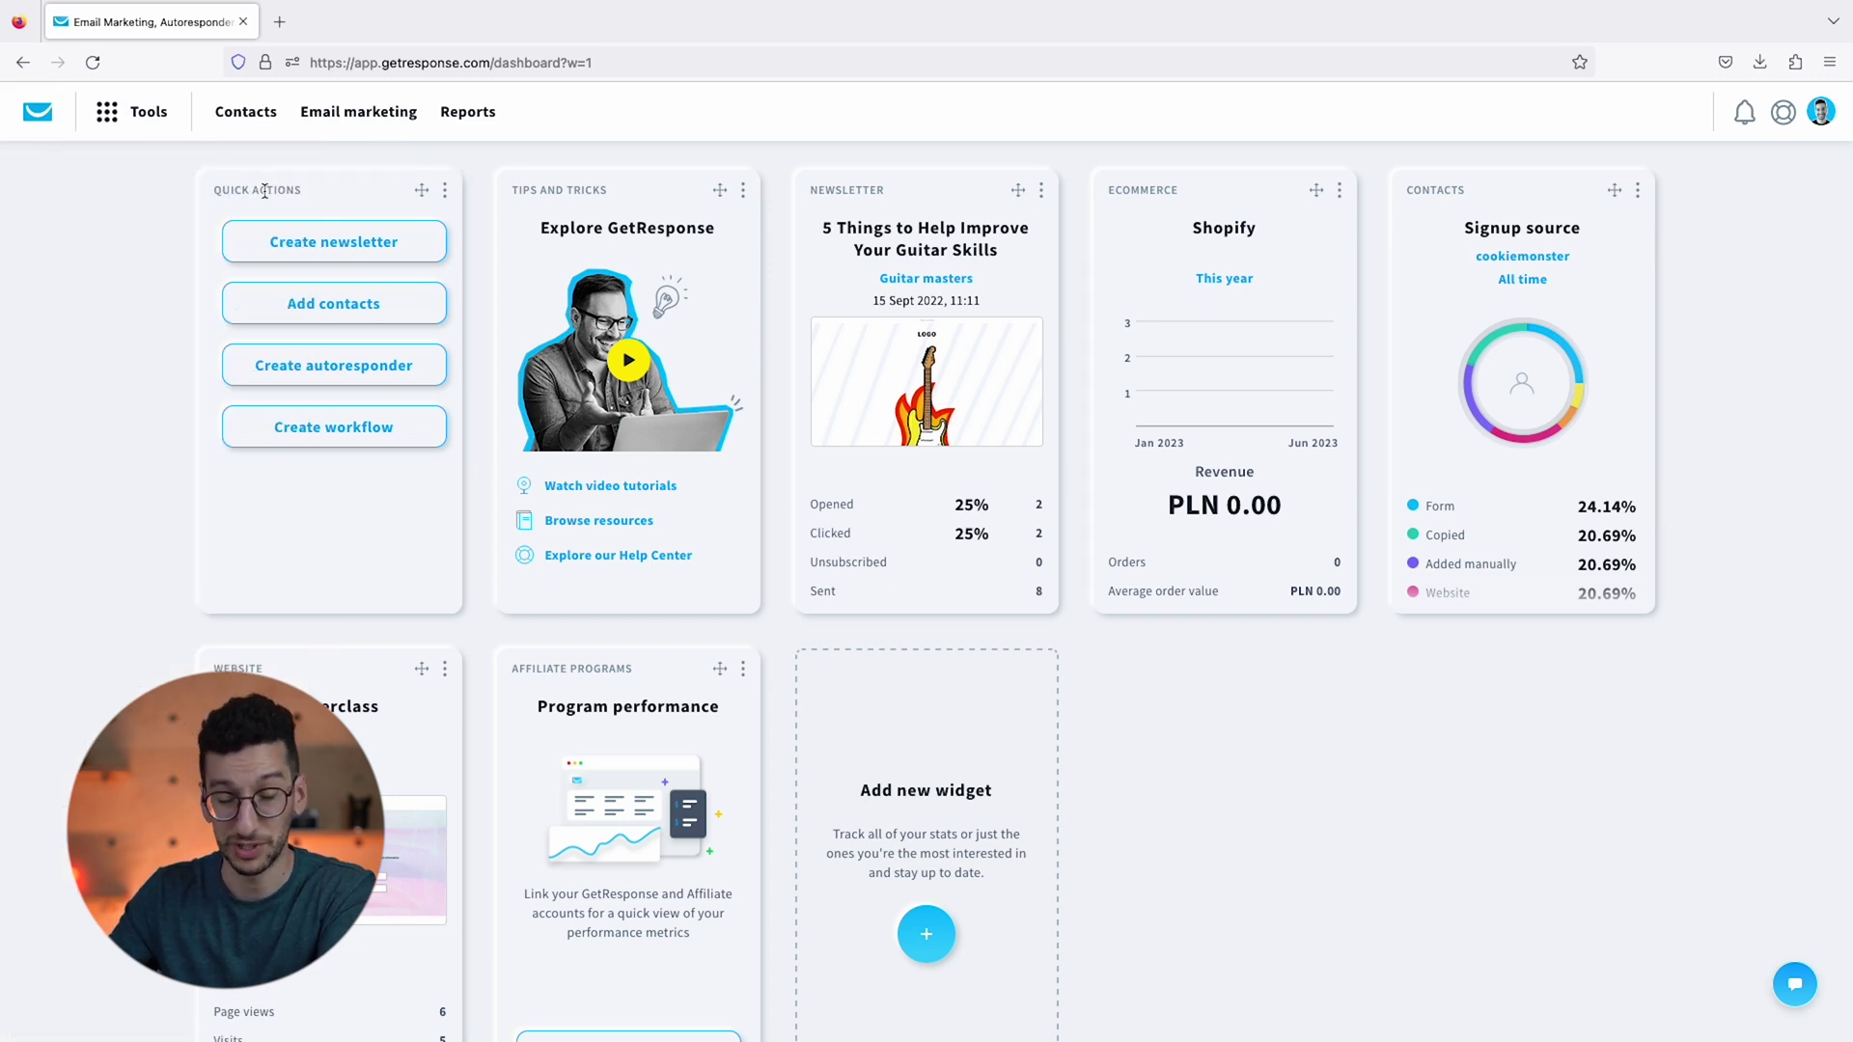
left_click(365, 367)
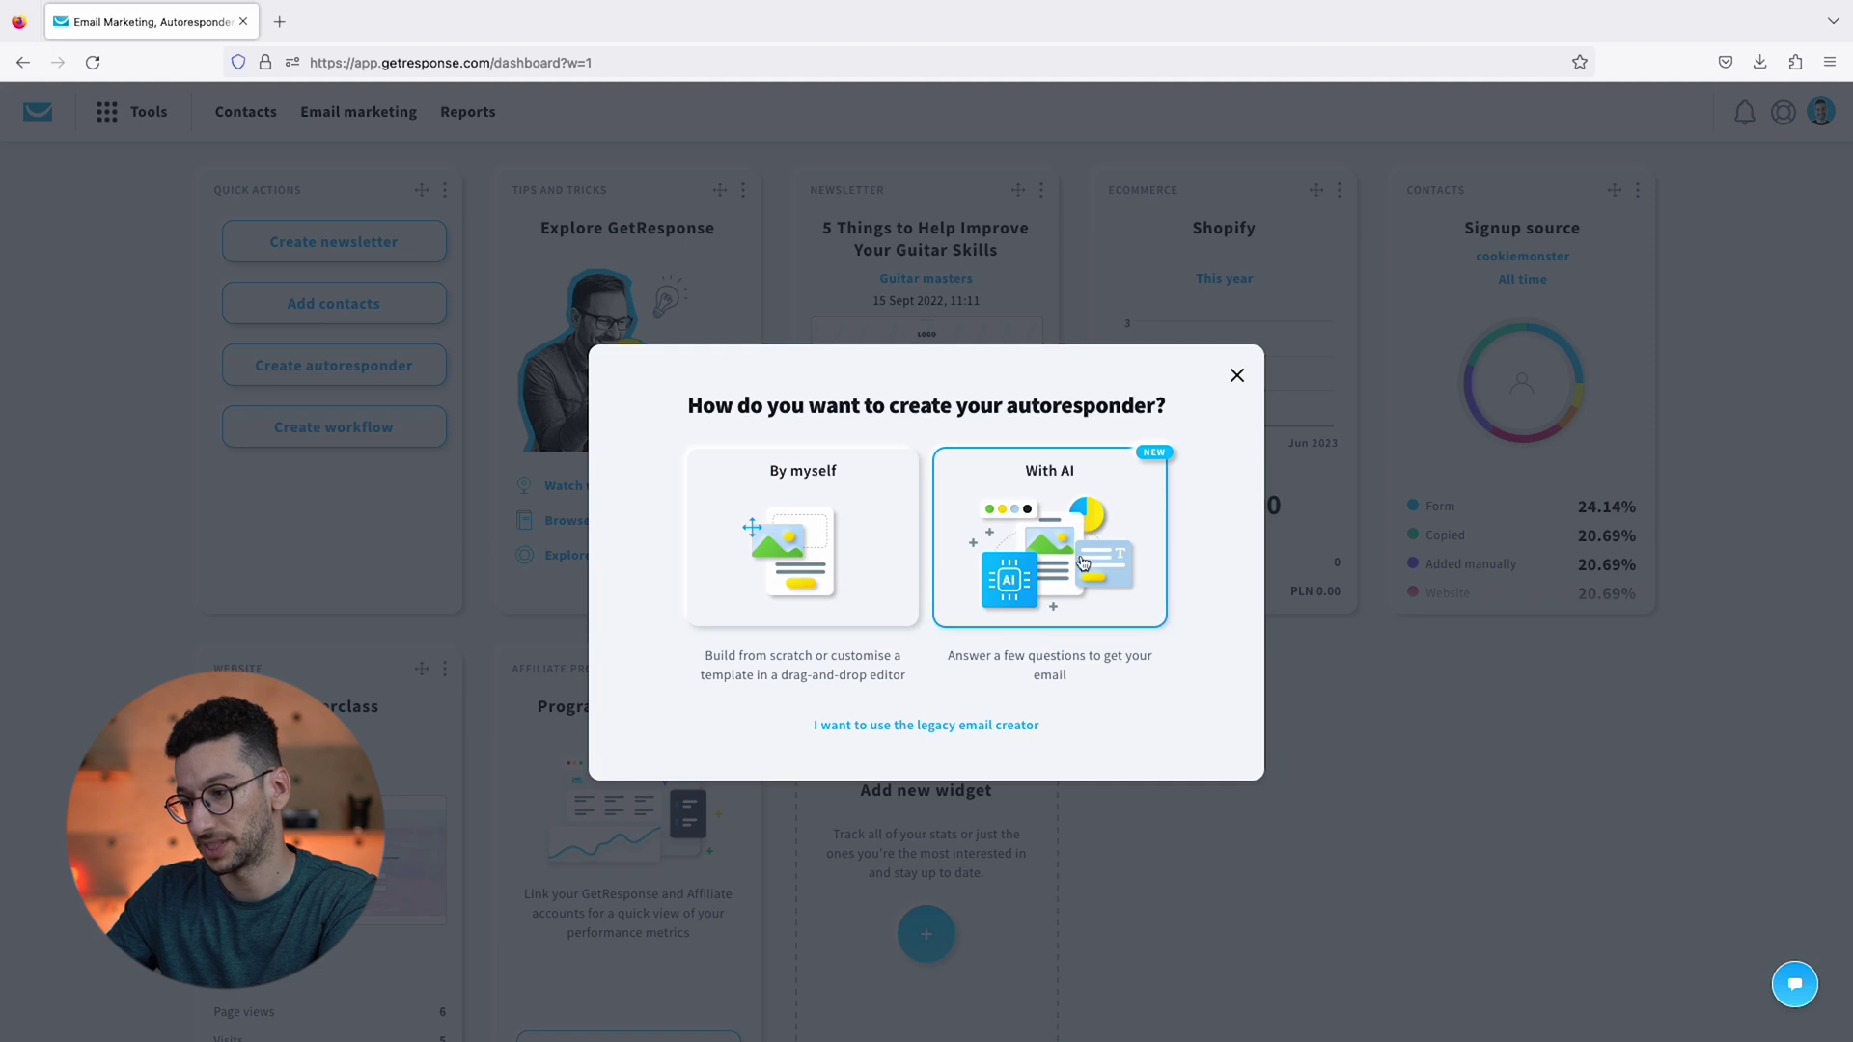
- Choose With AI and enter the key points 'I want to welcome people who subscribe to my email marketing masterclass'
left_click(1087, 527)
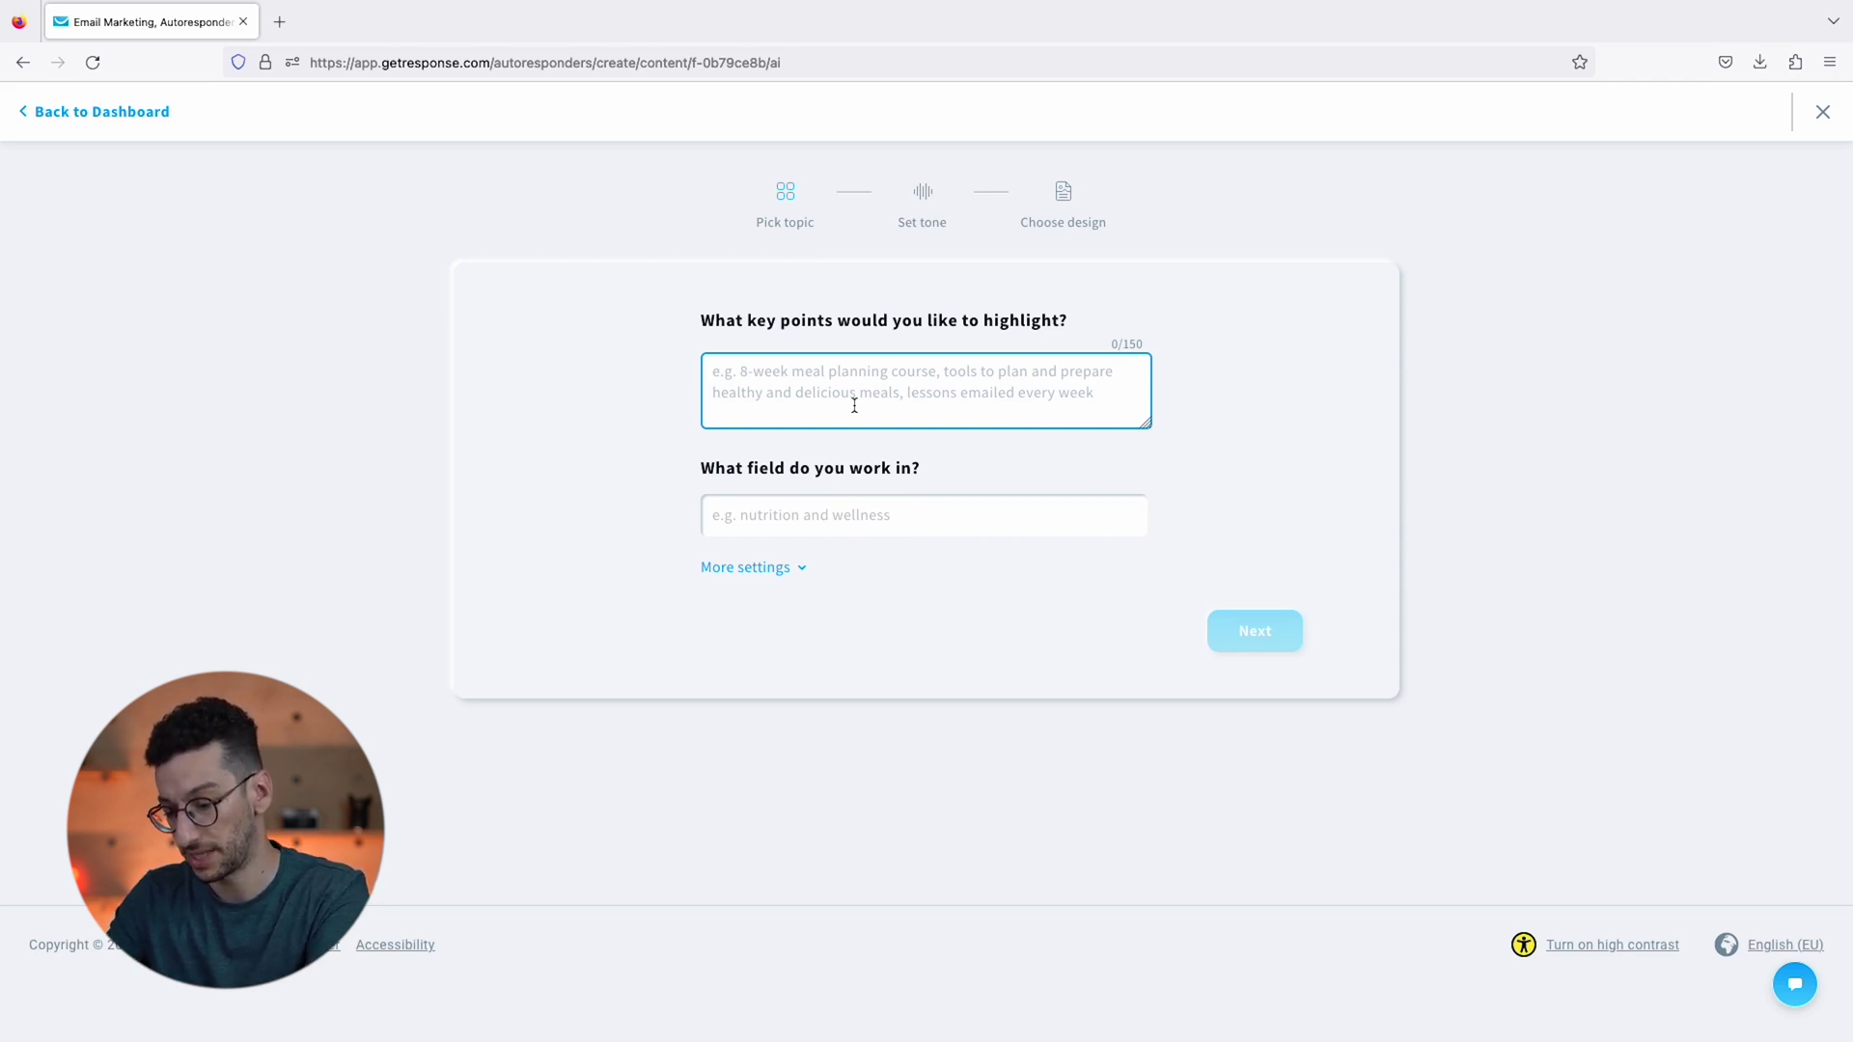
type("I want")
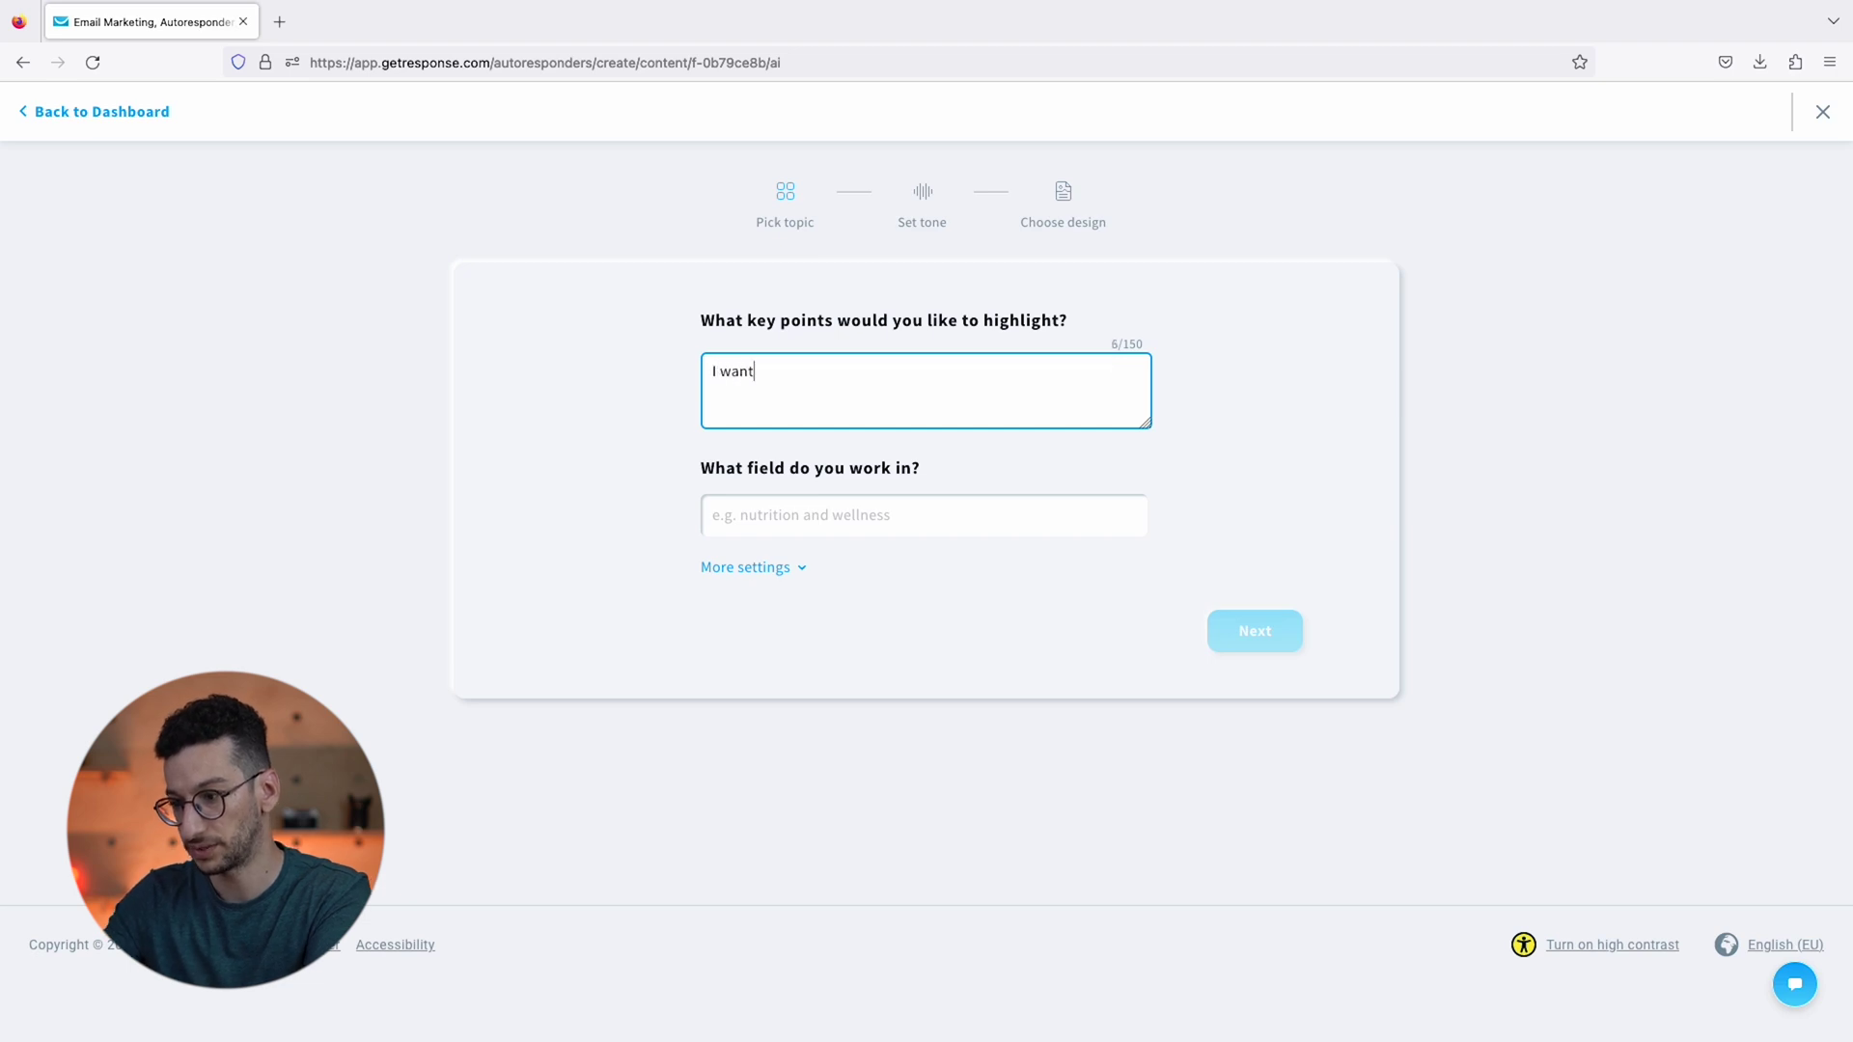
type(" to welcome peopl")
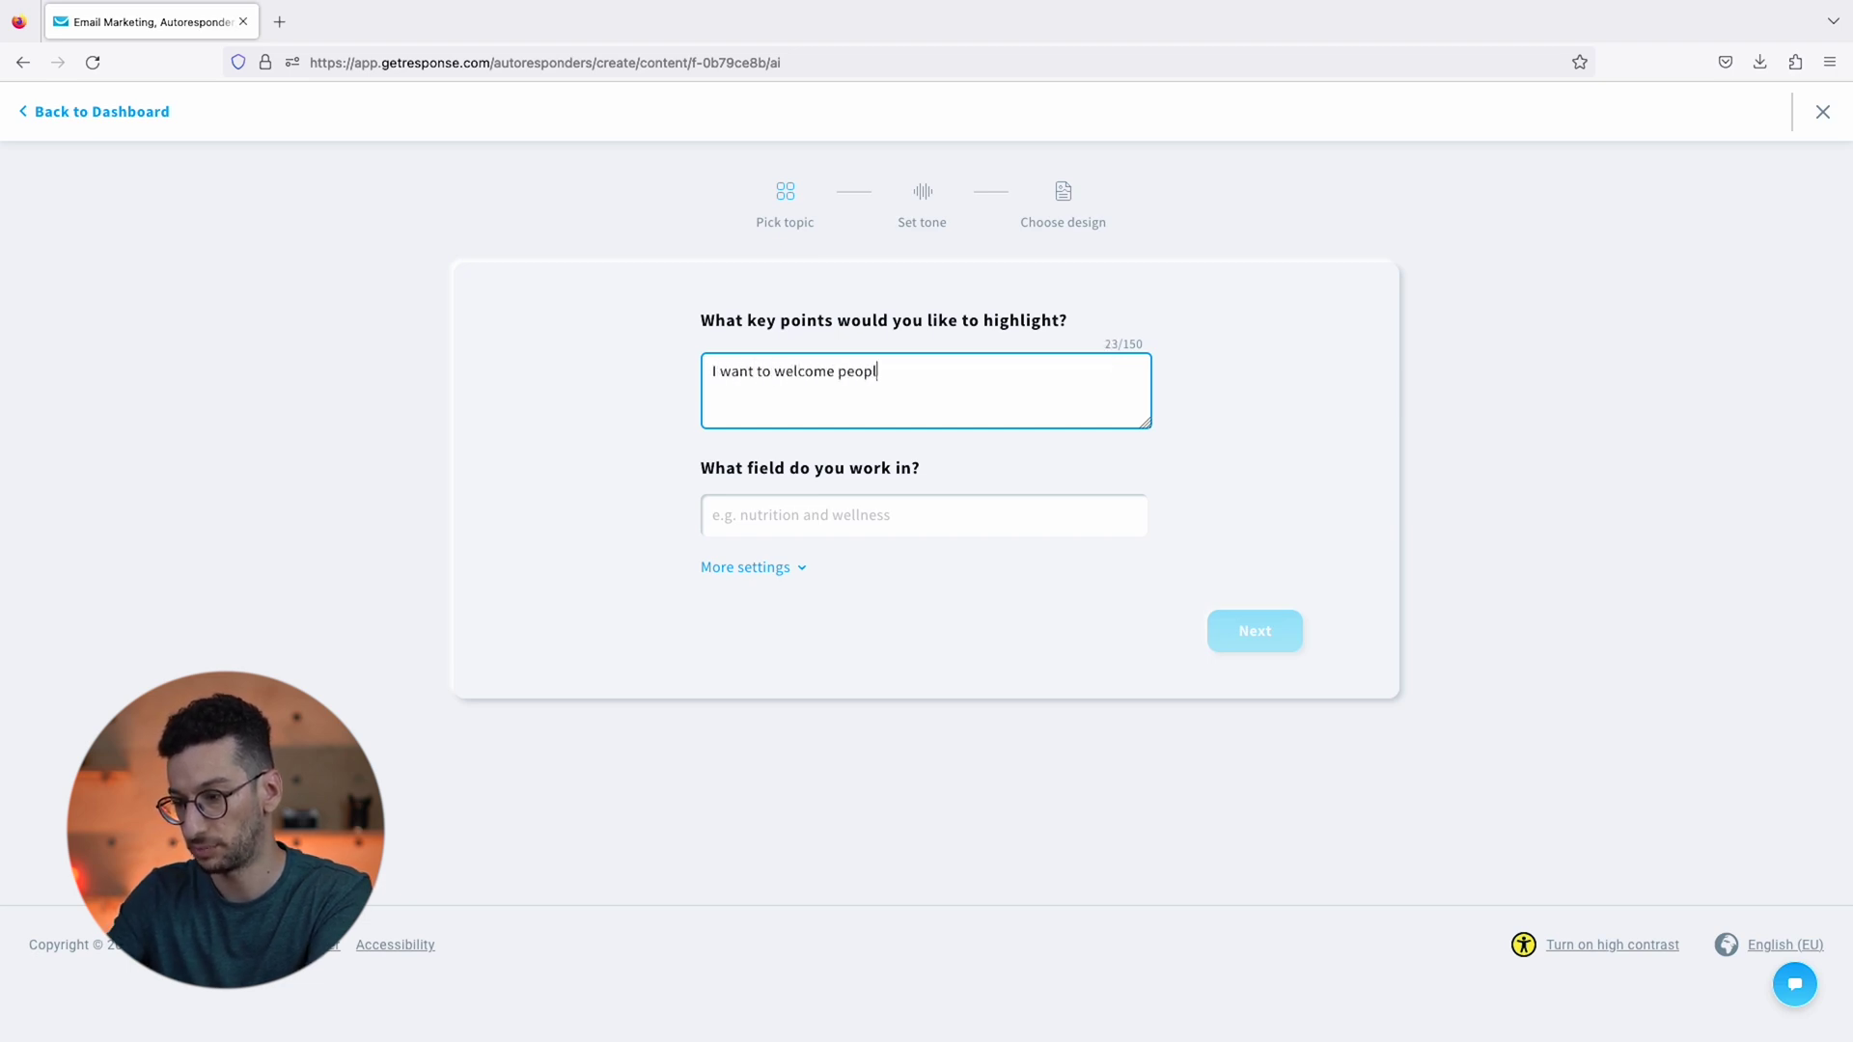
type("e who susbcribe")
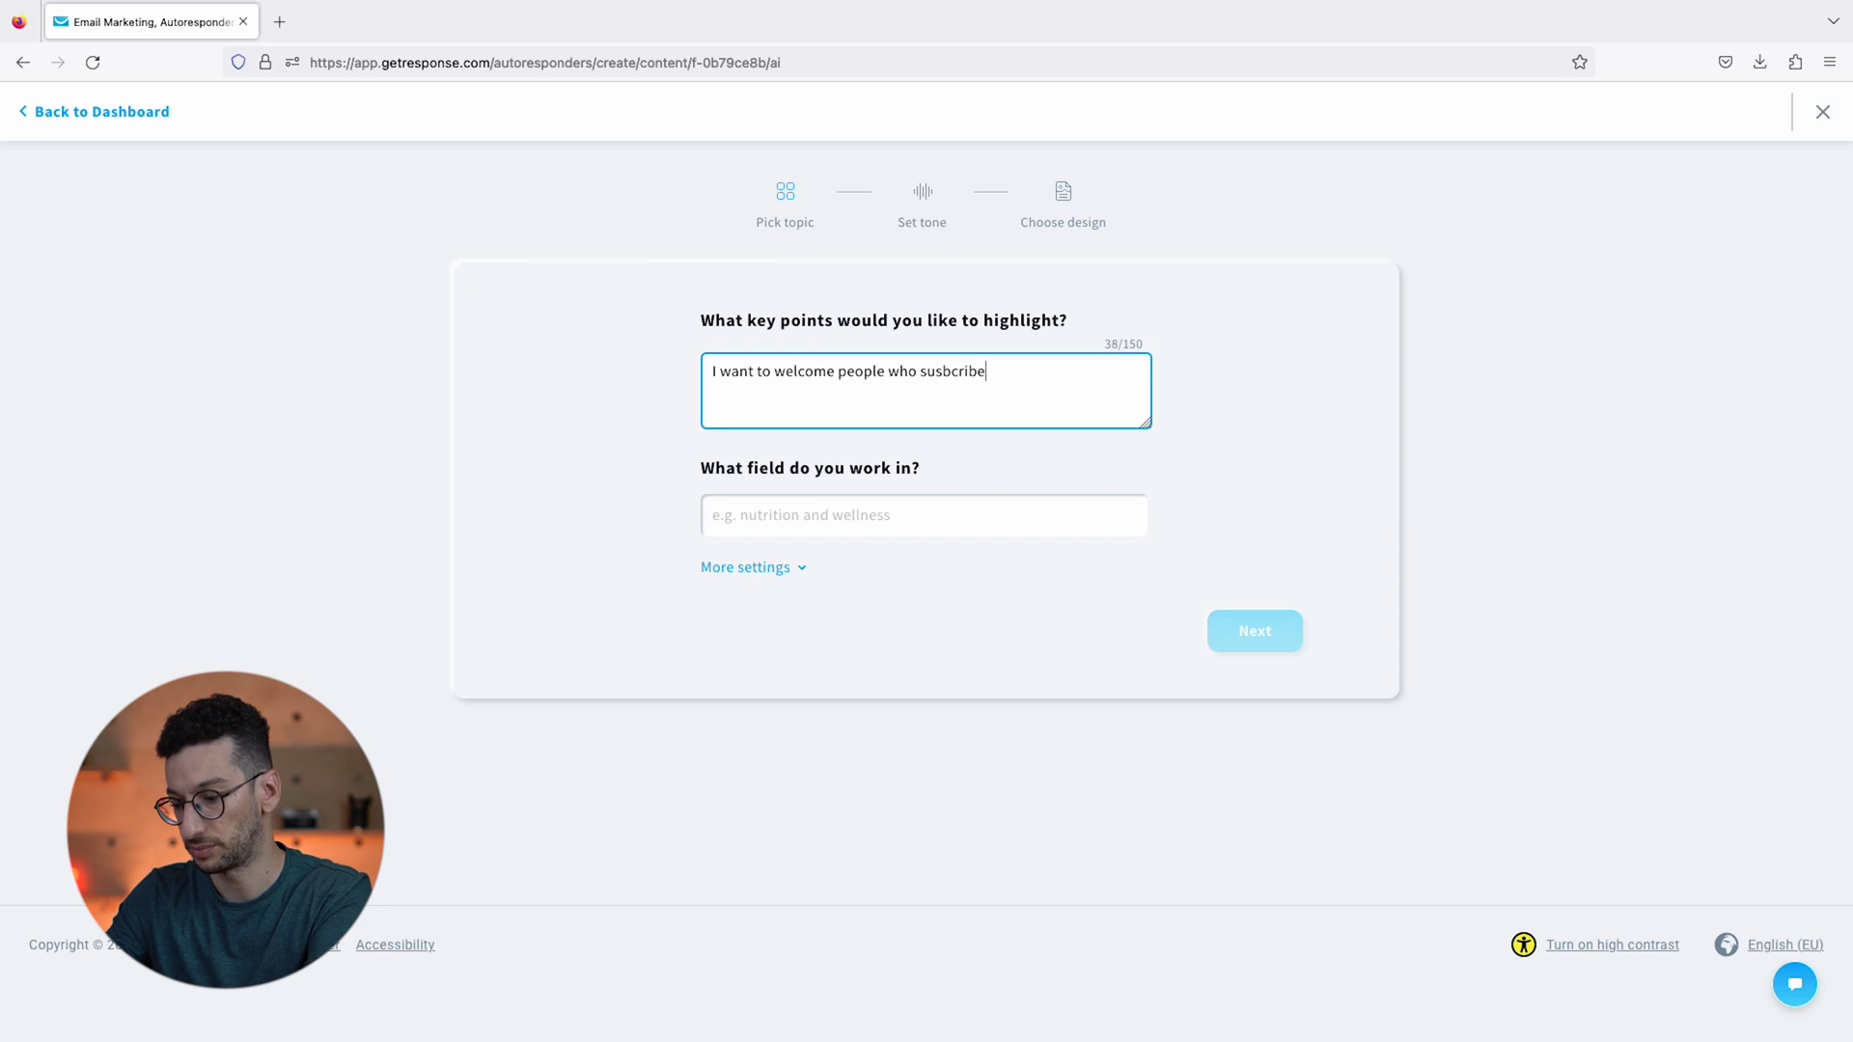
type("d to my ")
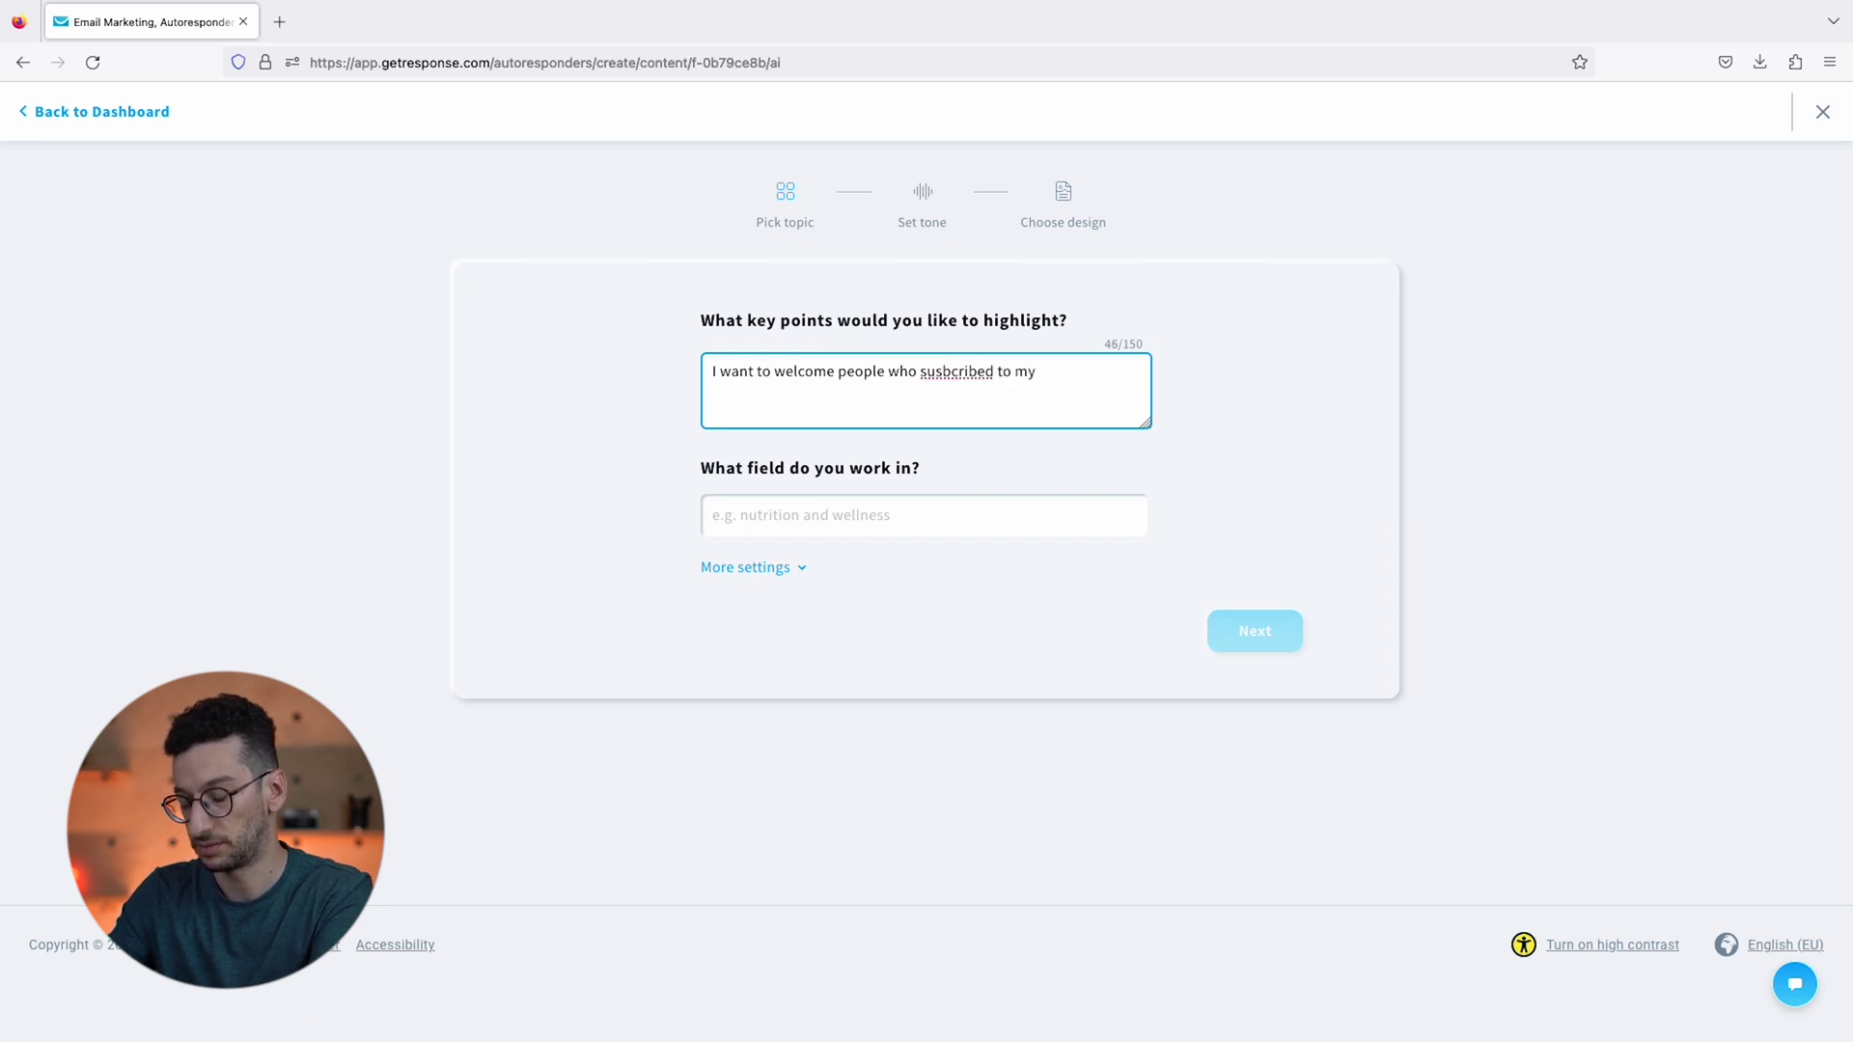
type("email marketing ")
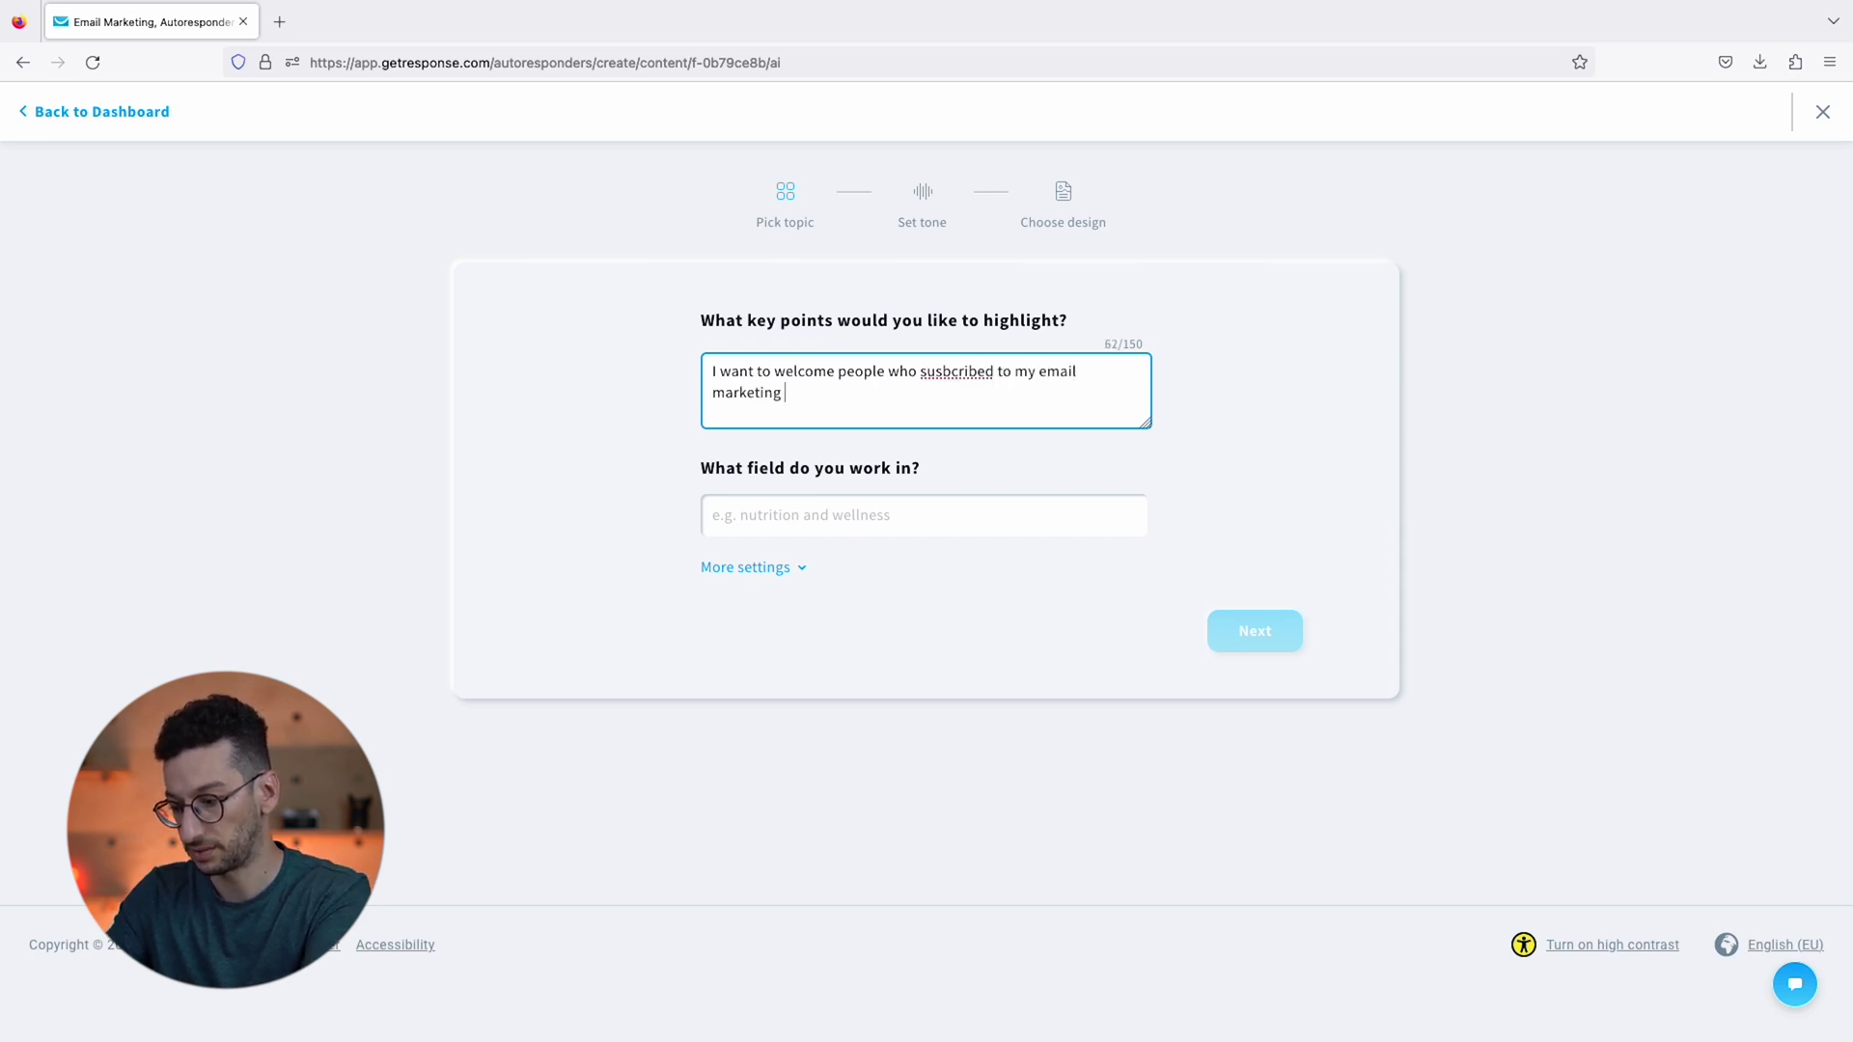
type("masterclass")
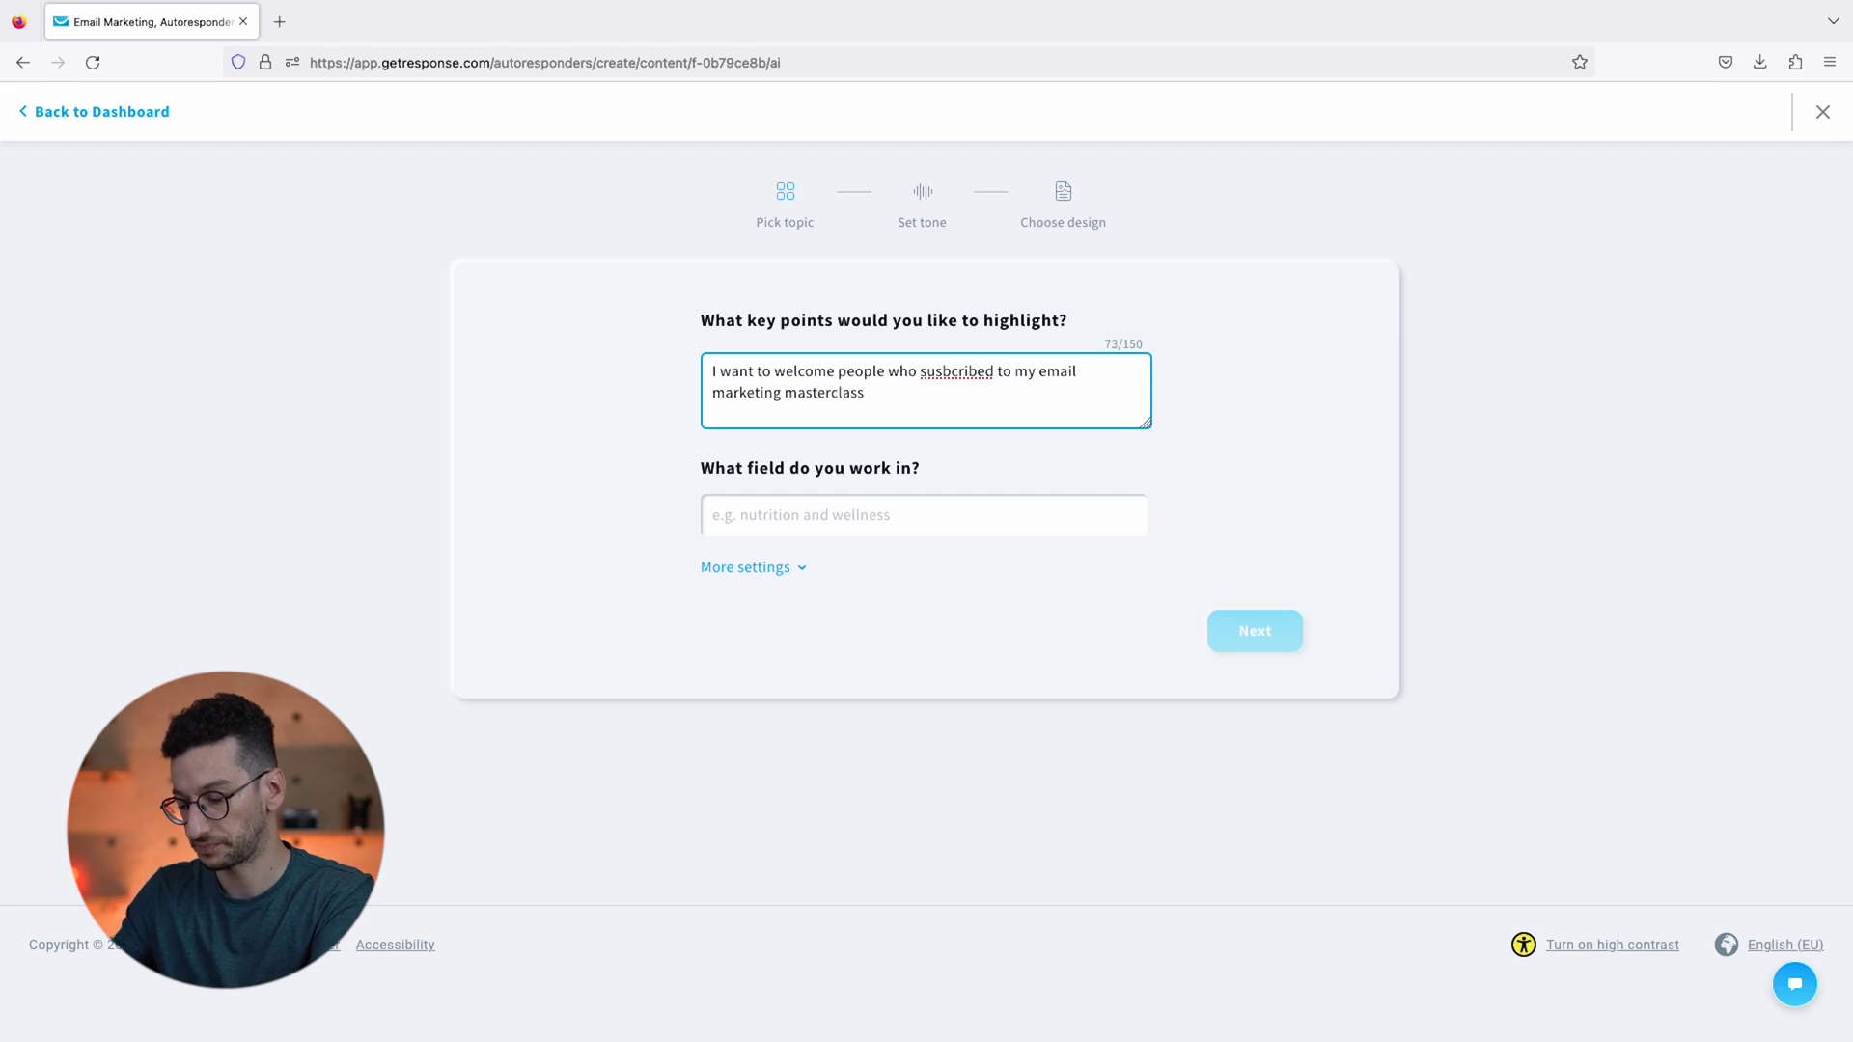
double_click(956, 374)
type("sub")
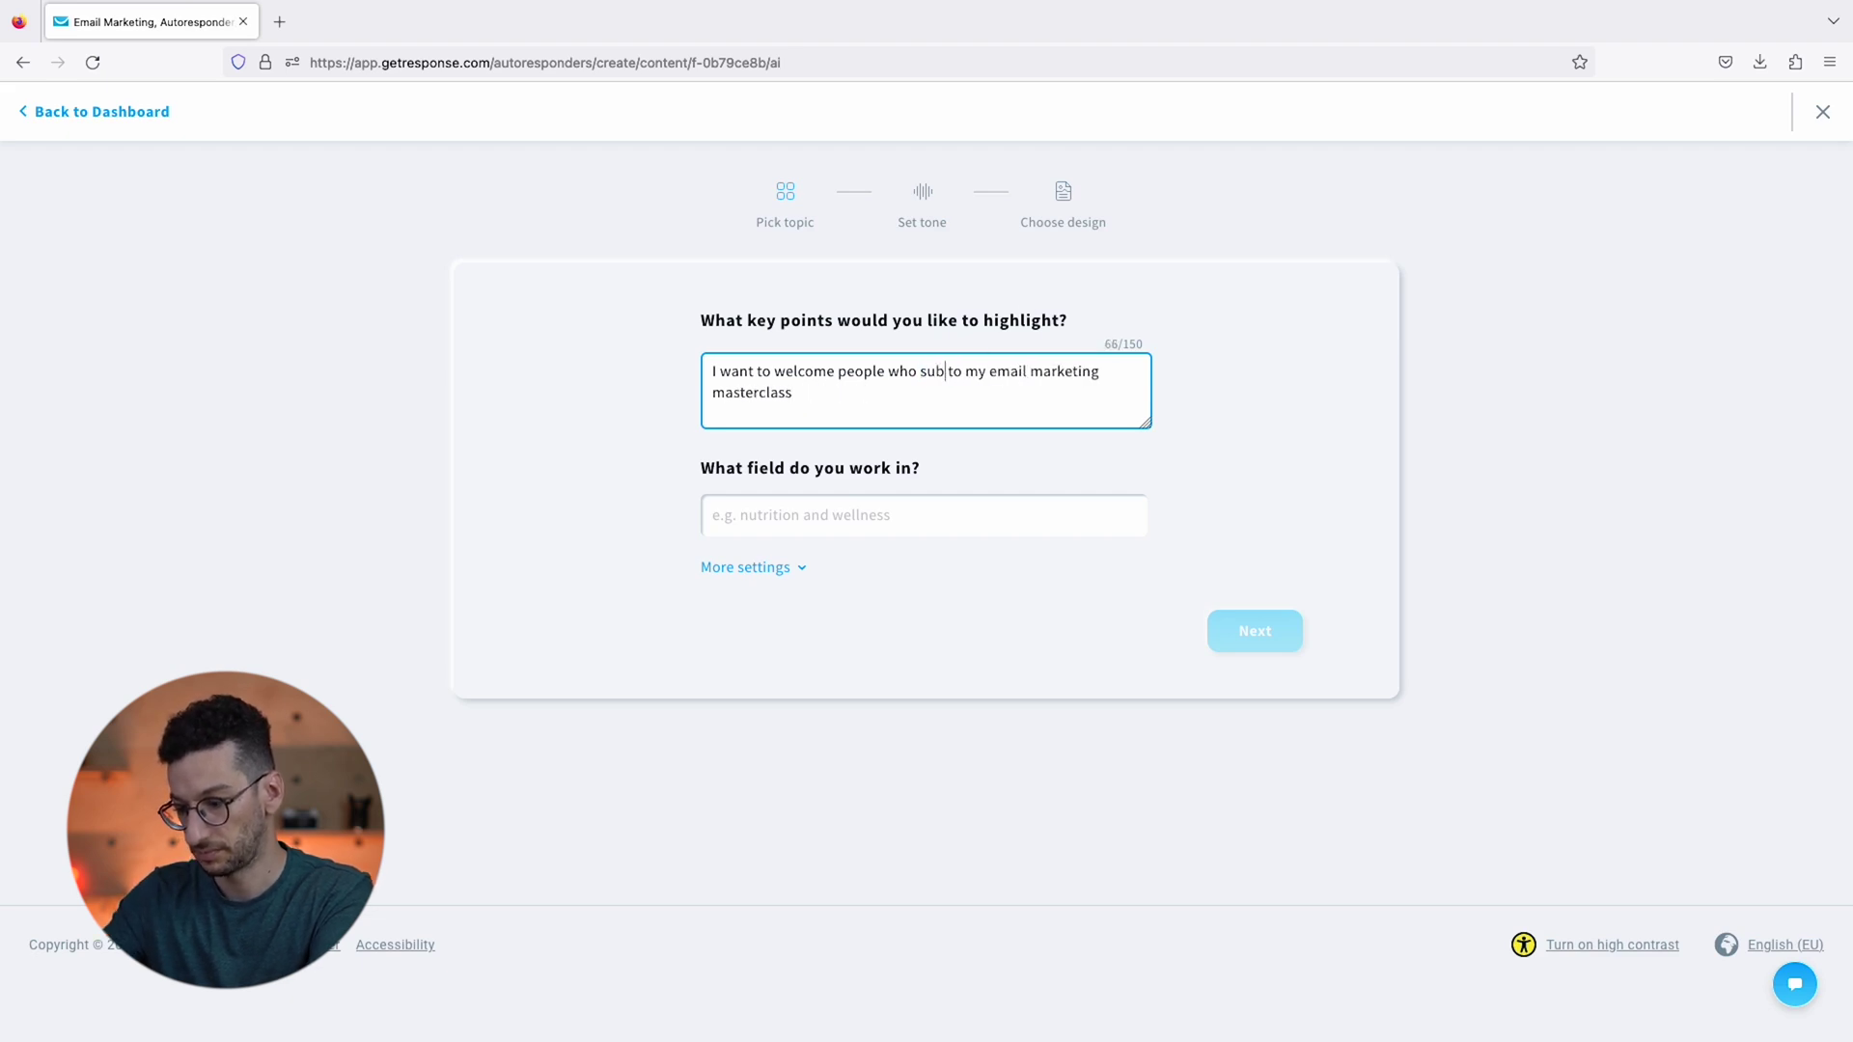
type("scribe")
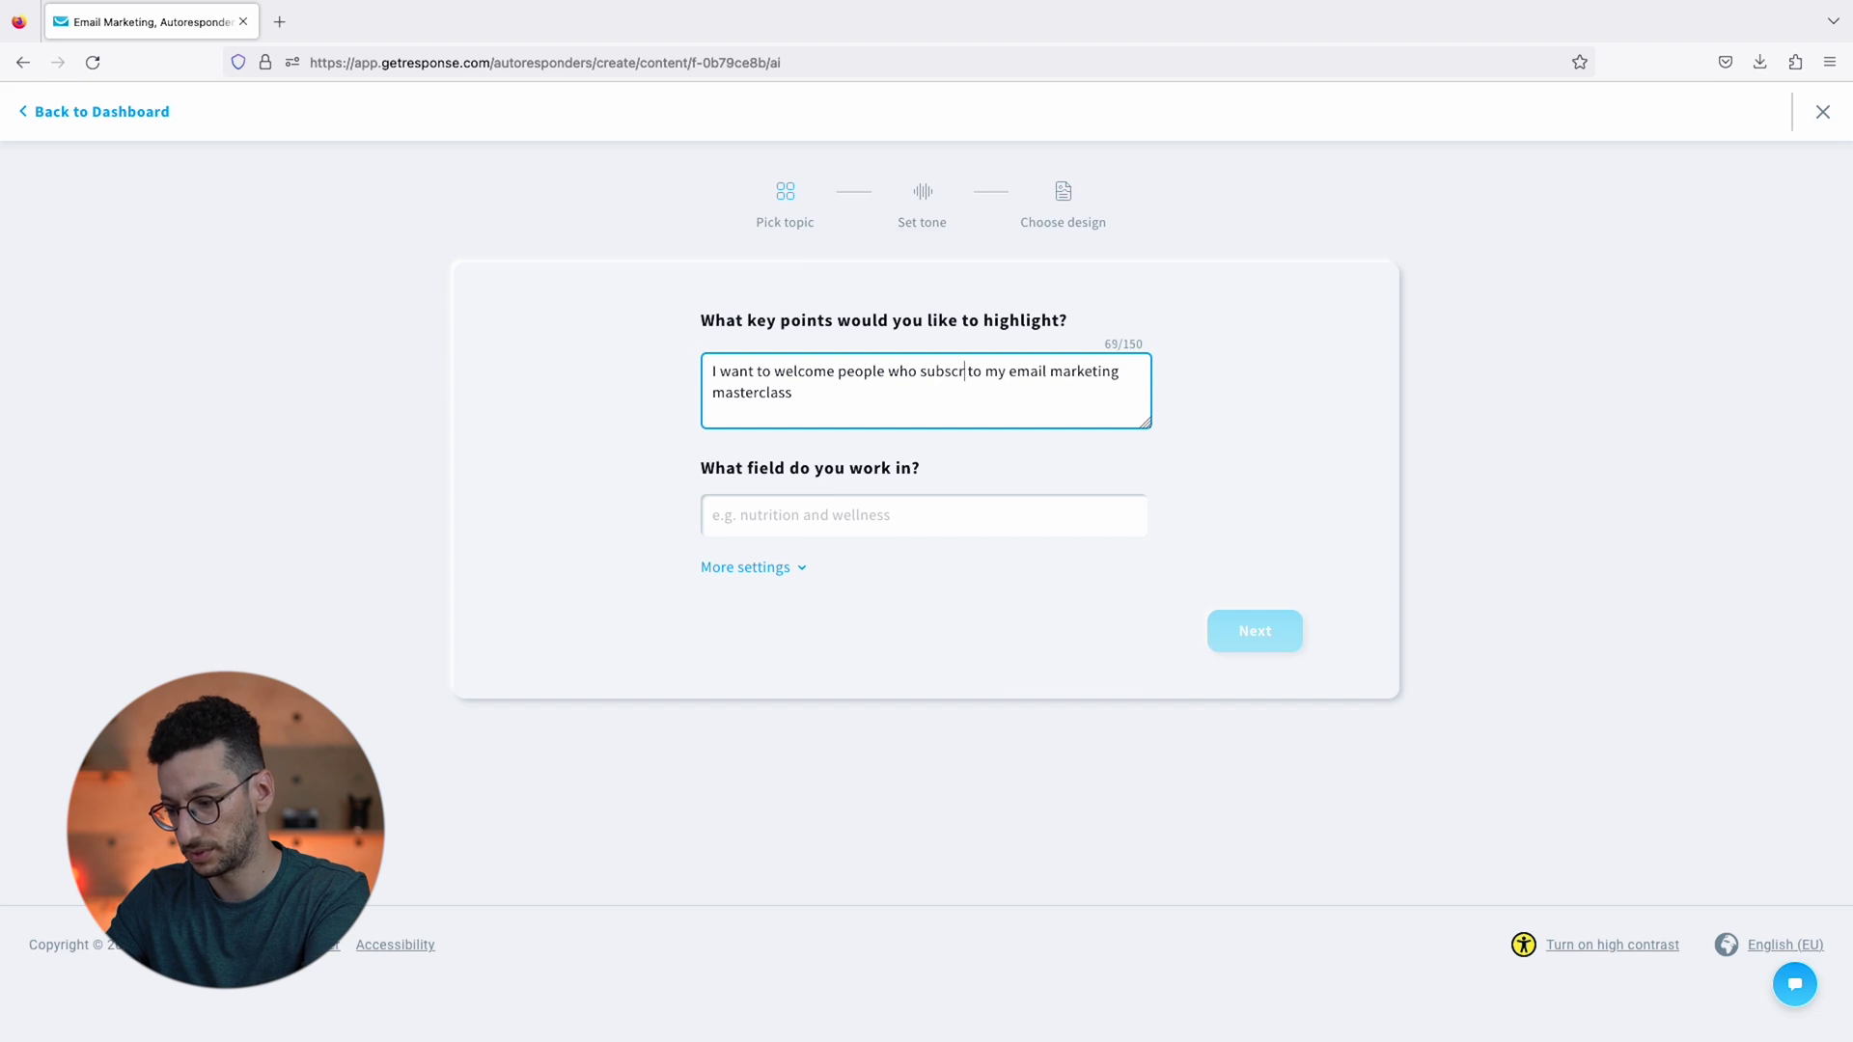
left_click(877, 399)
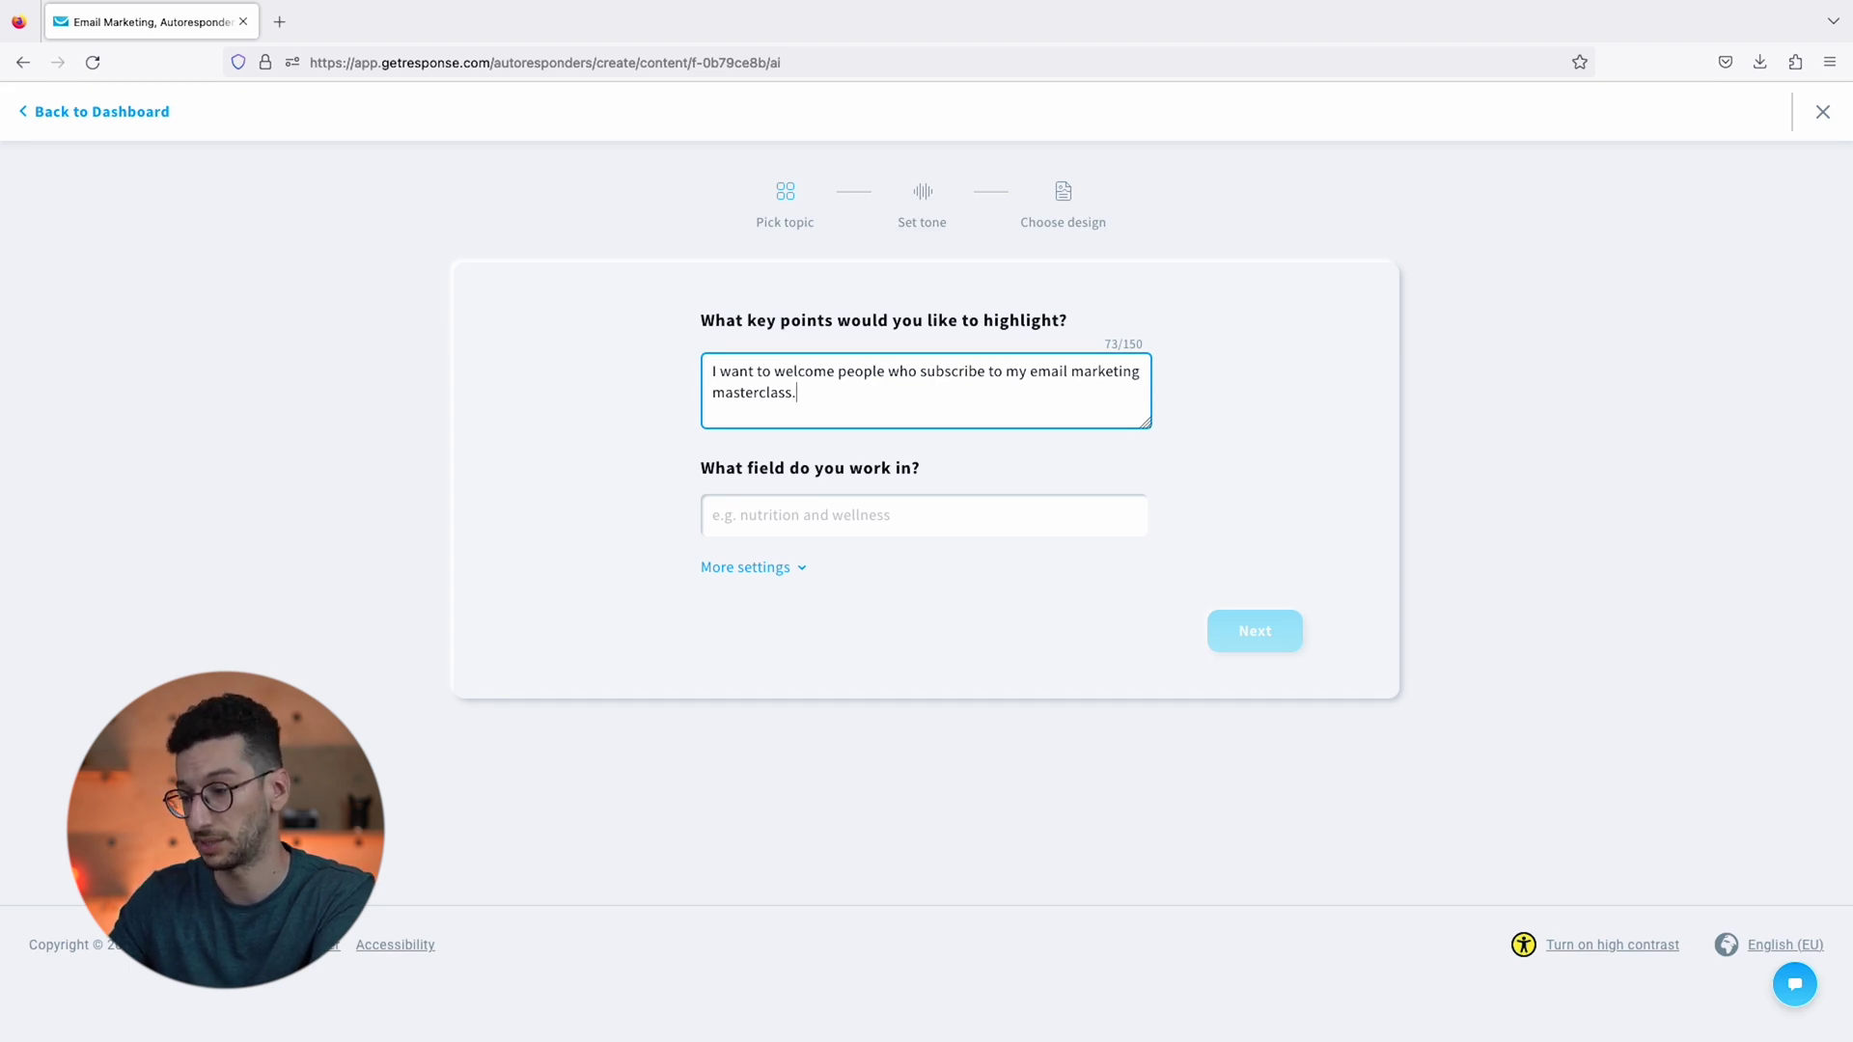
- Search 'marketing' and pick Online marketing as the field you work in
left_click(858, 530)
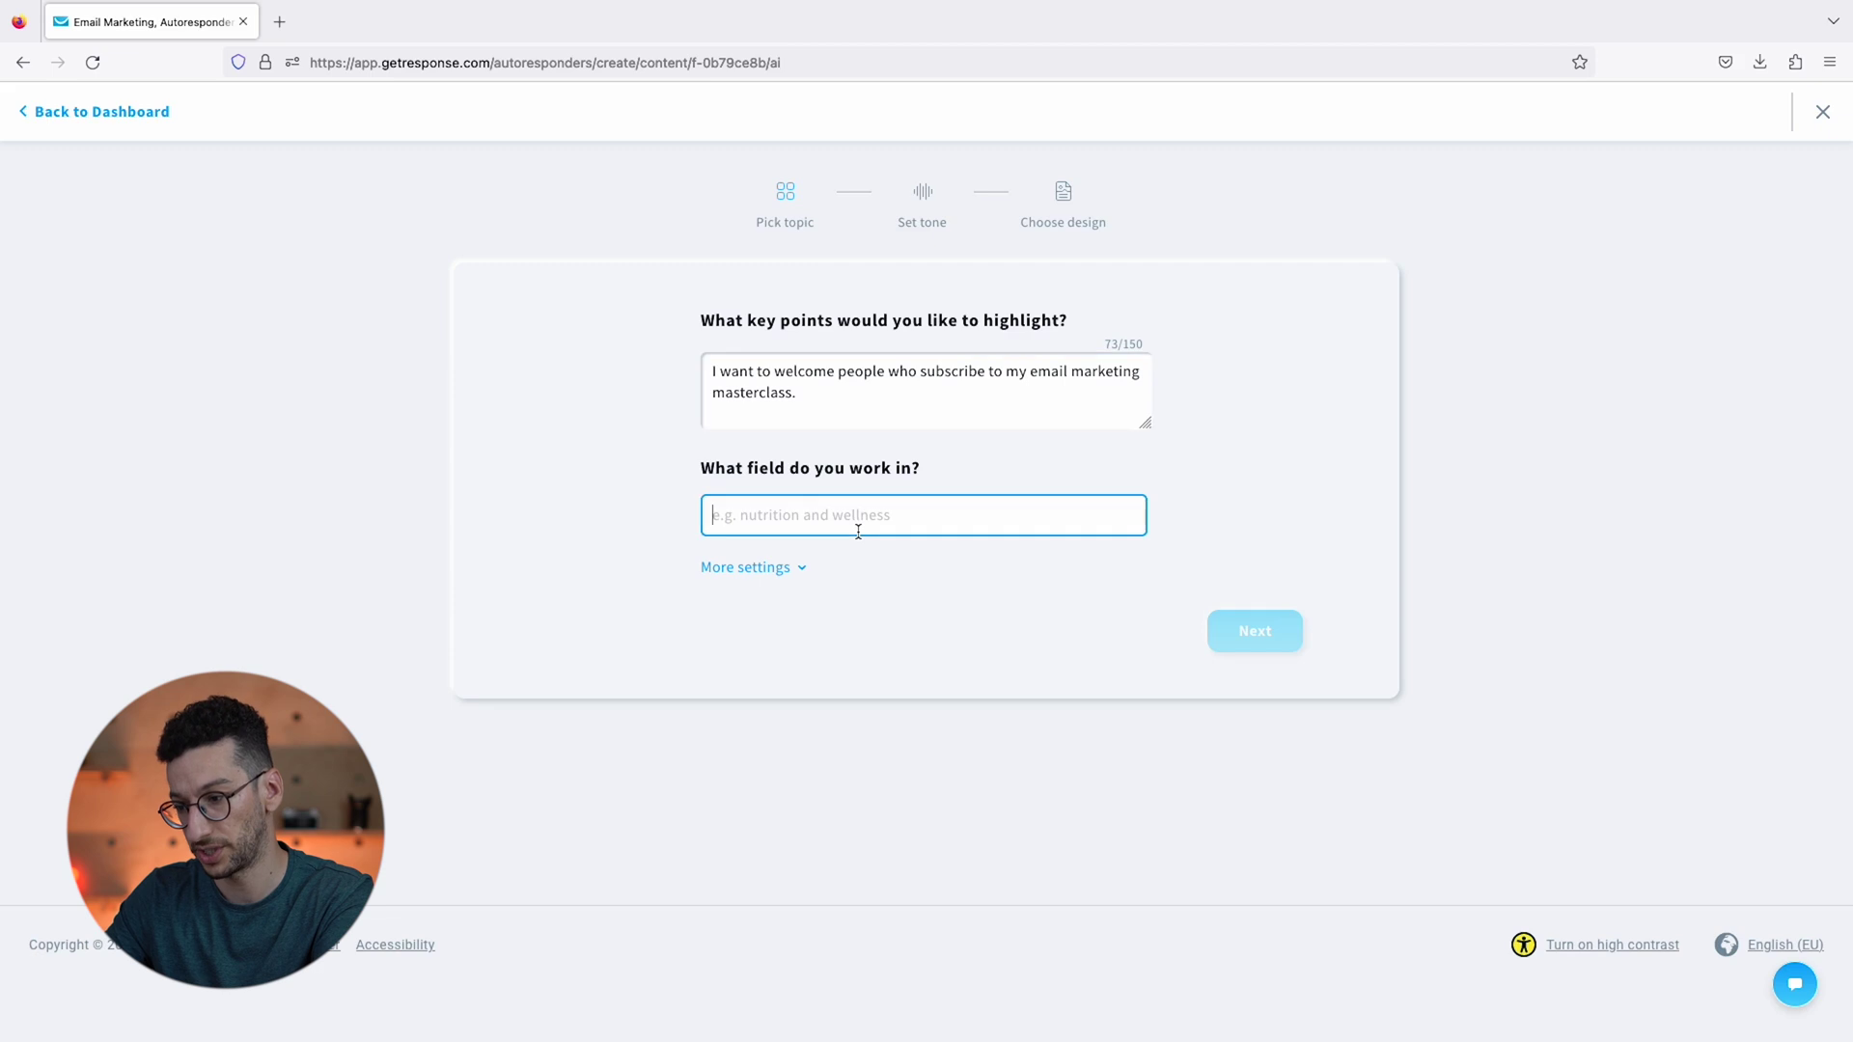
type("marketing")
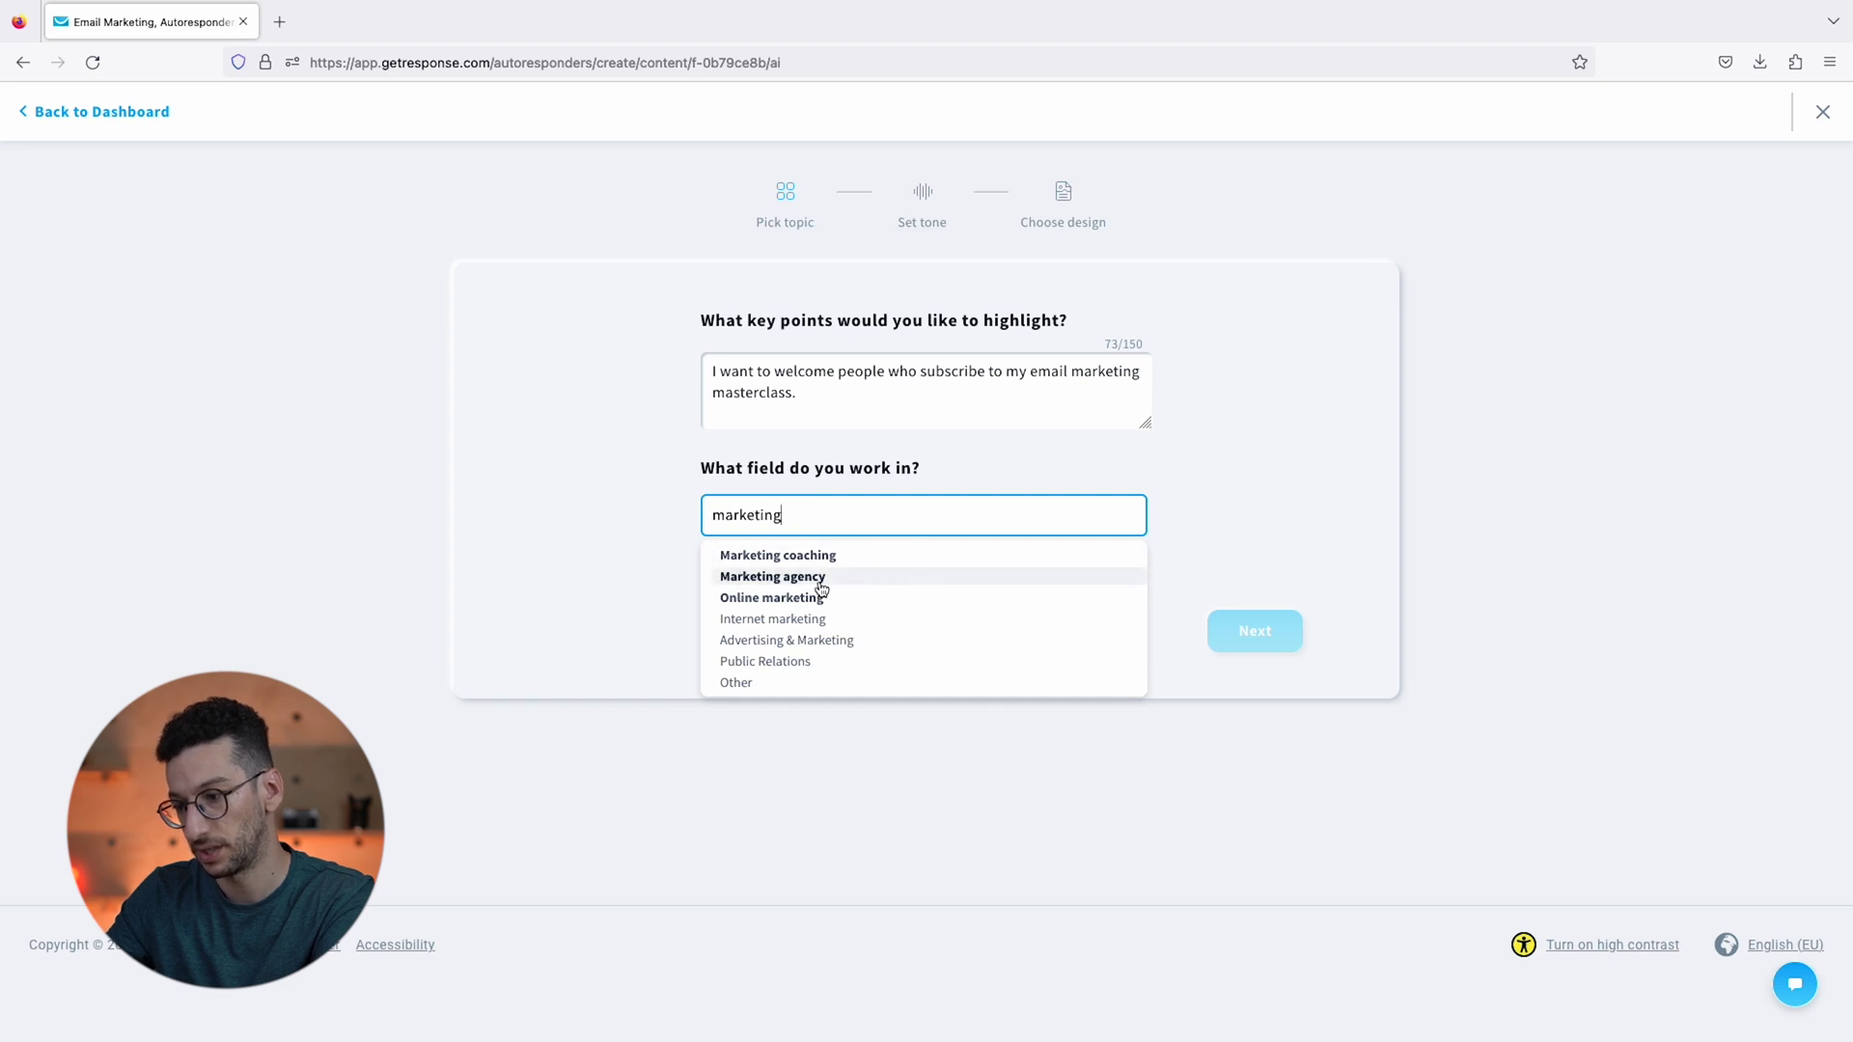
left_click(773, 600)
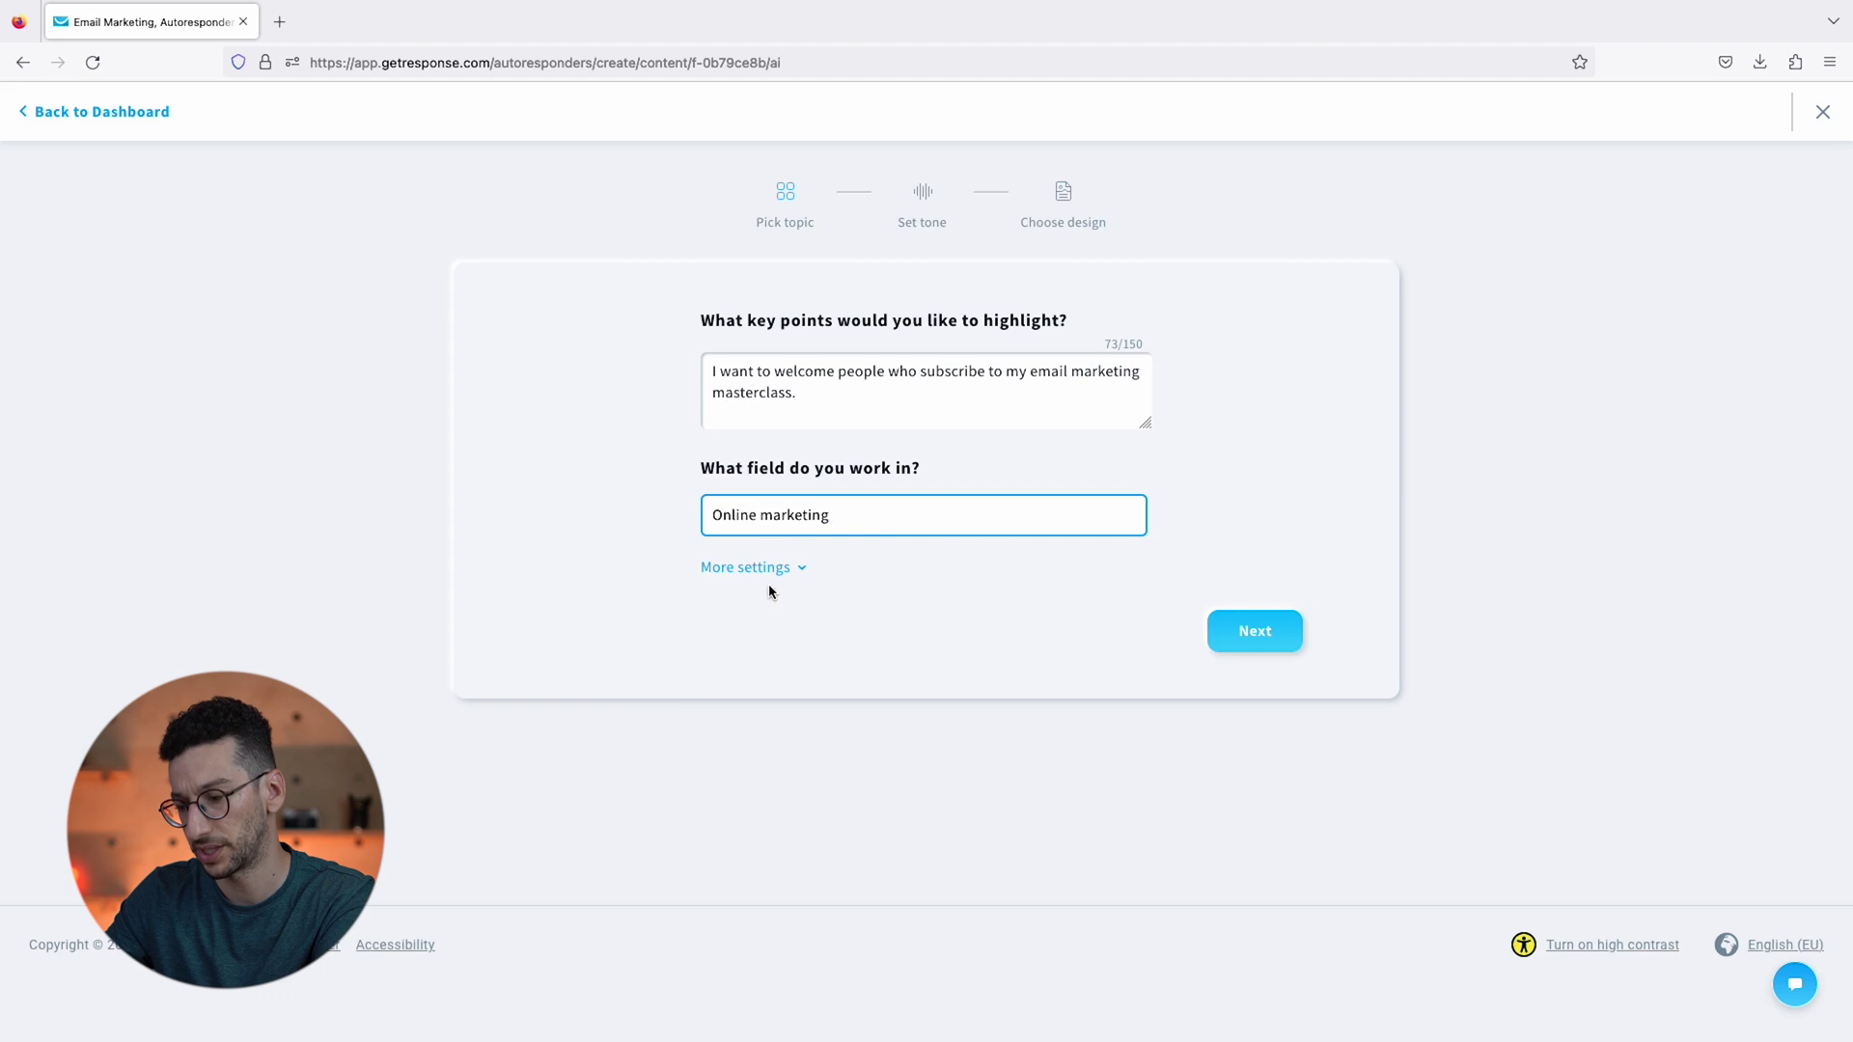
- Reveal More settings and enter 'busy college students' as the message audience
left_click(778, 571)
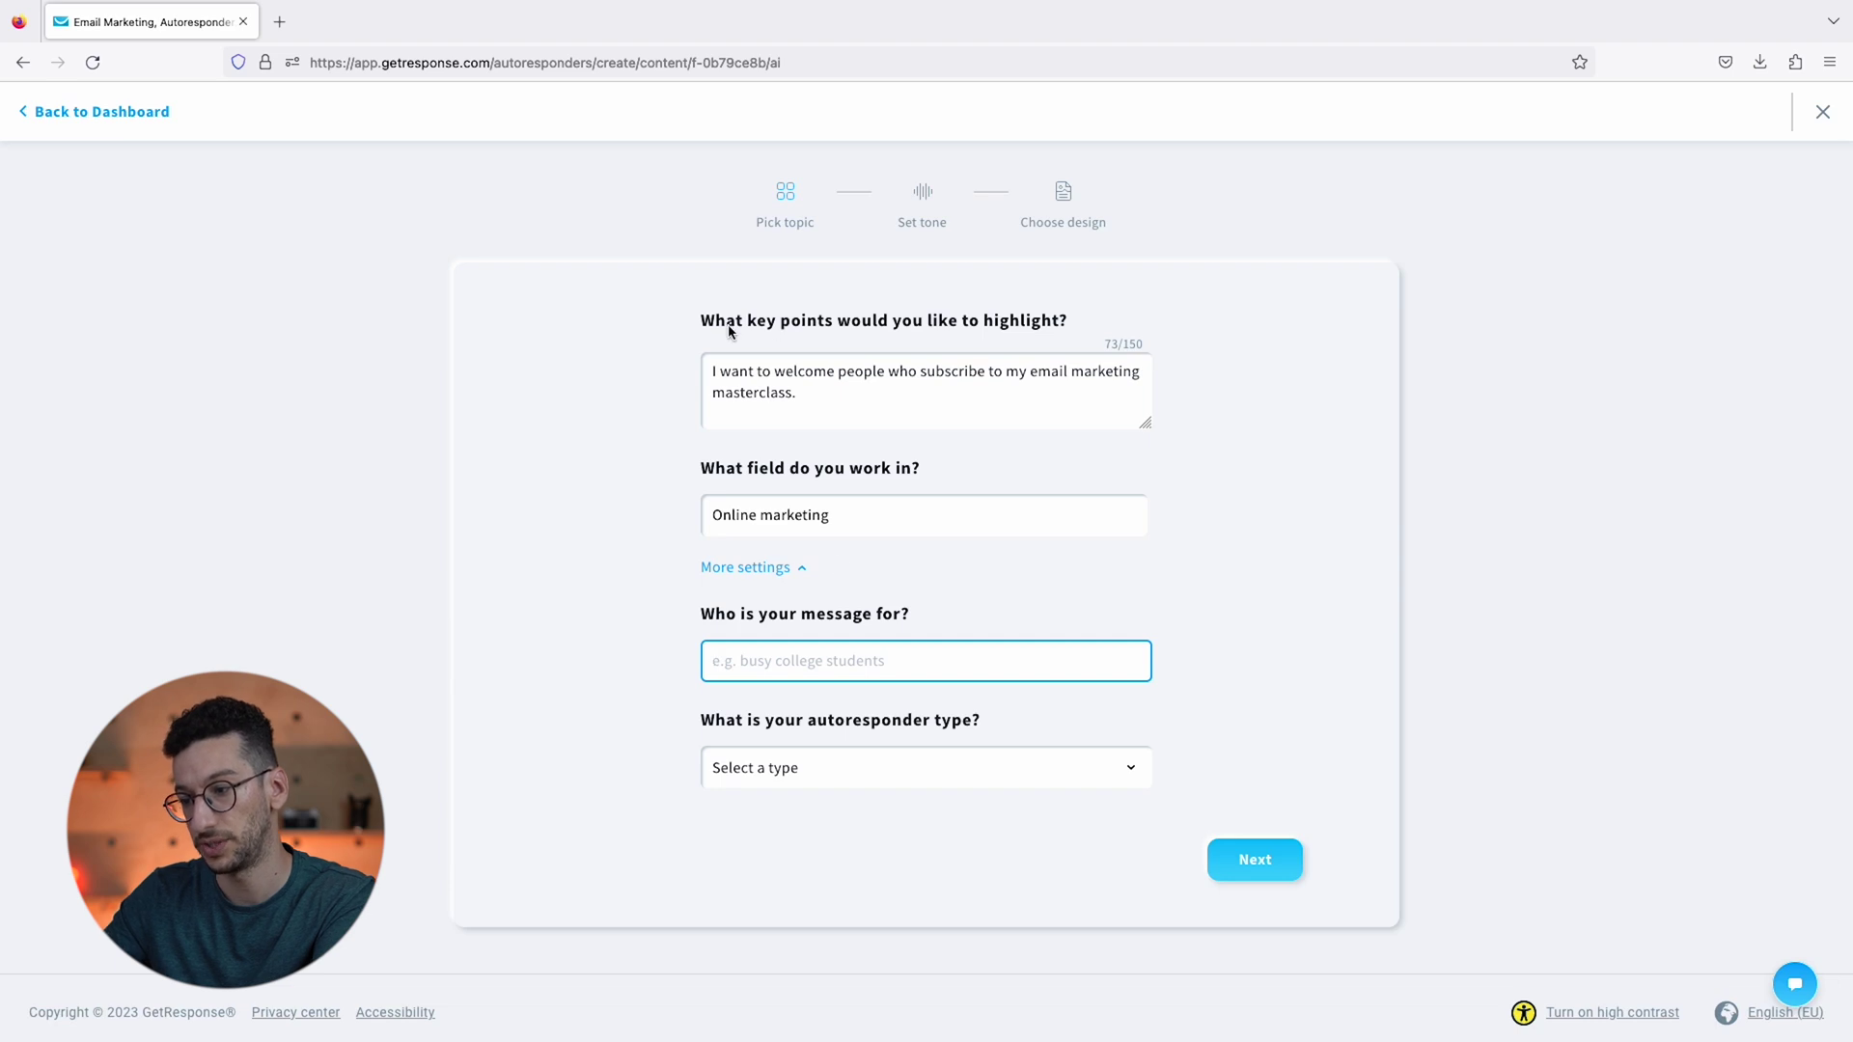
left_click(775, 329)
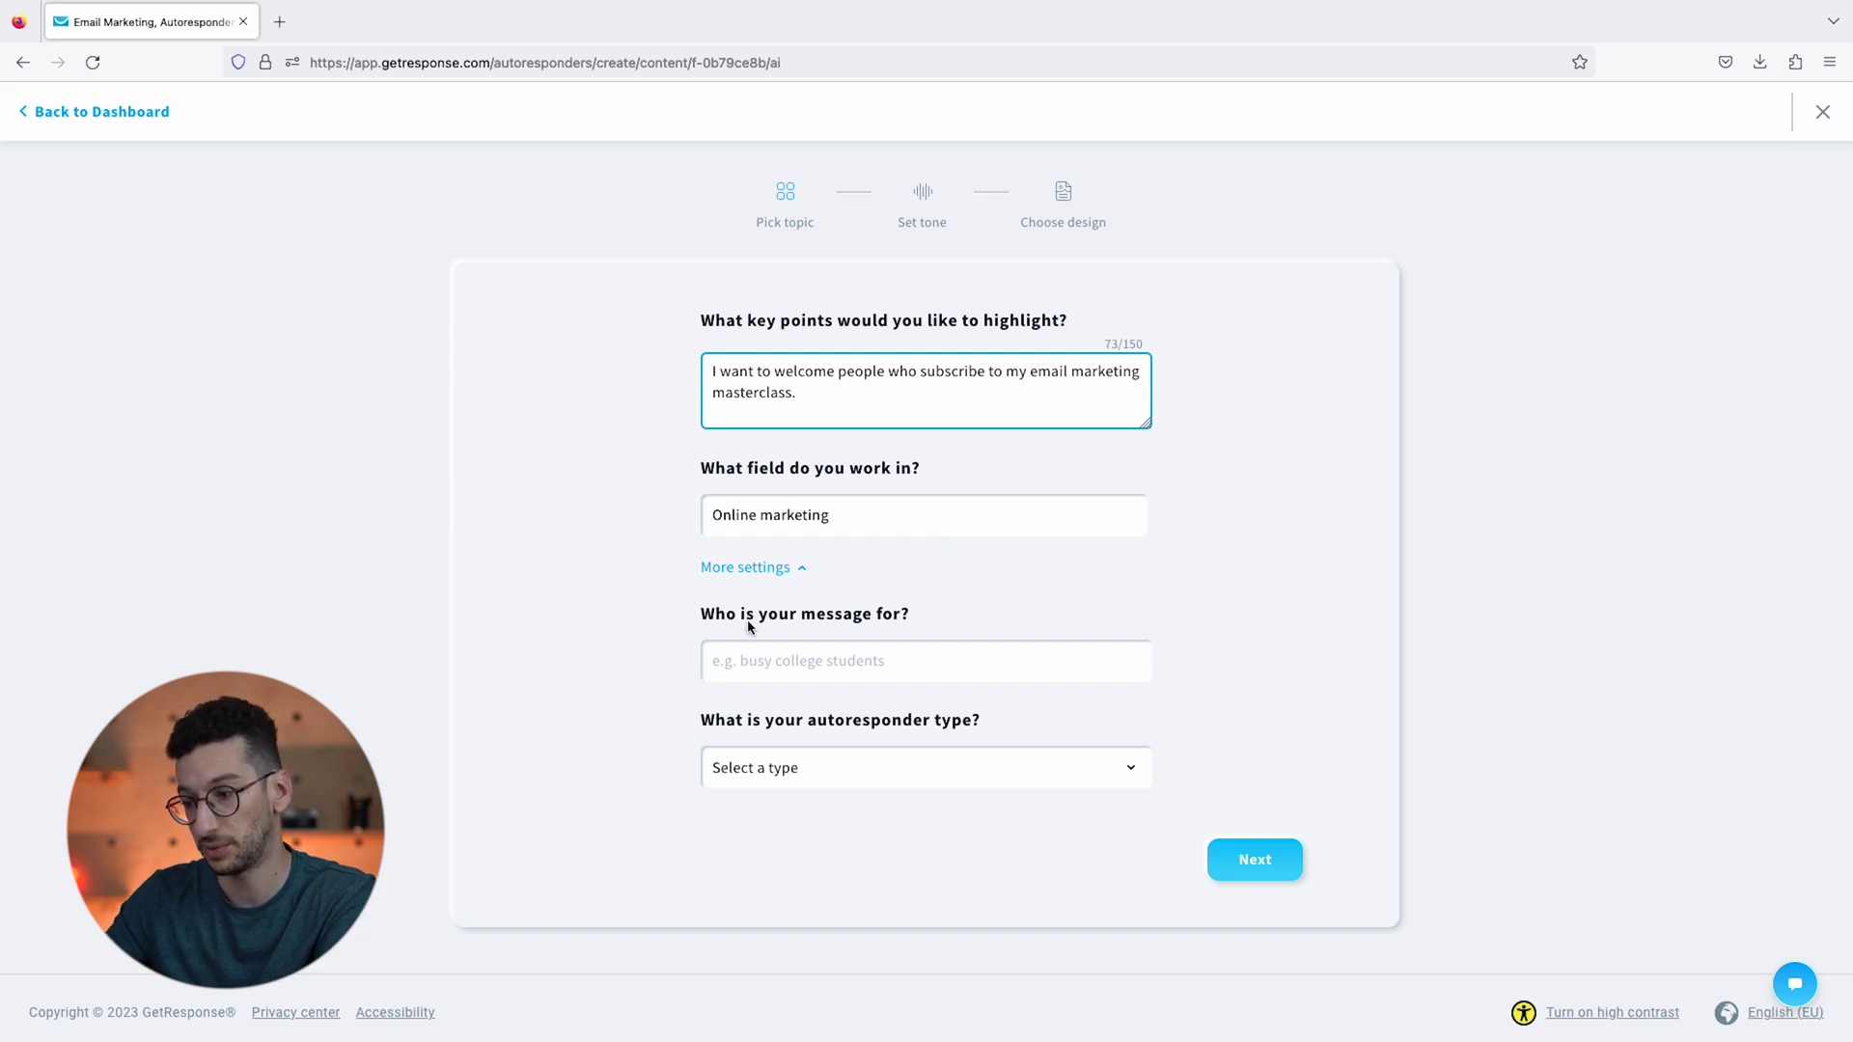
left_click(831, 654)
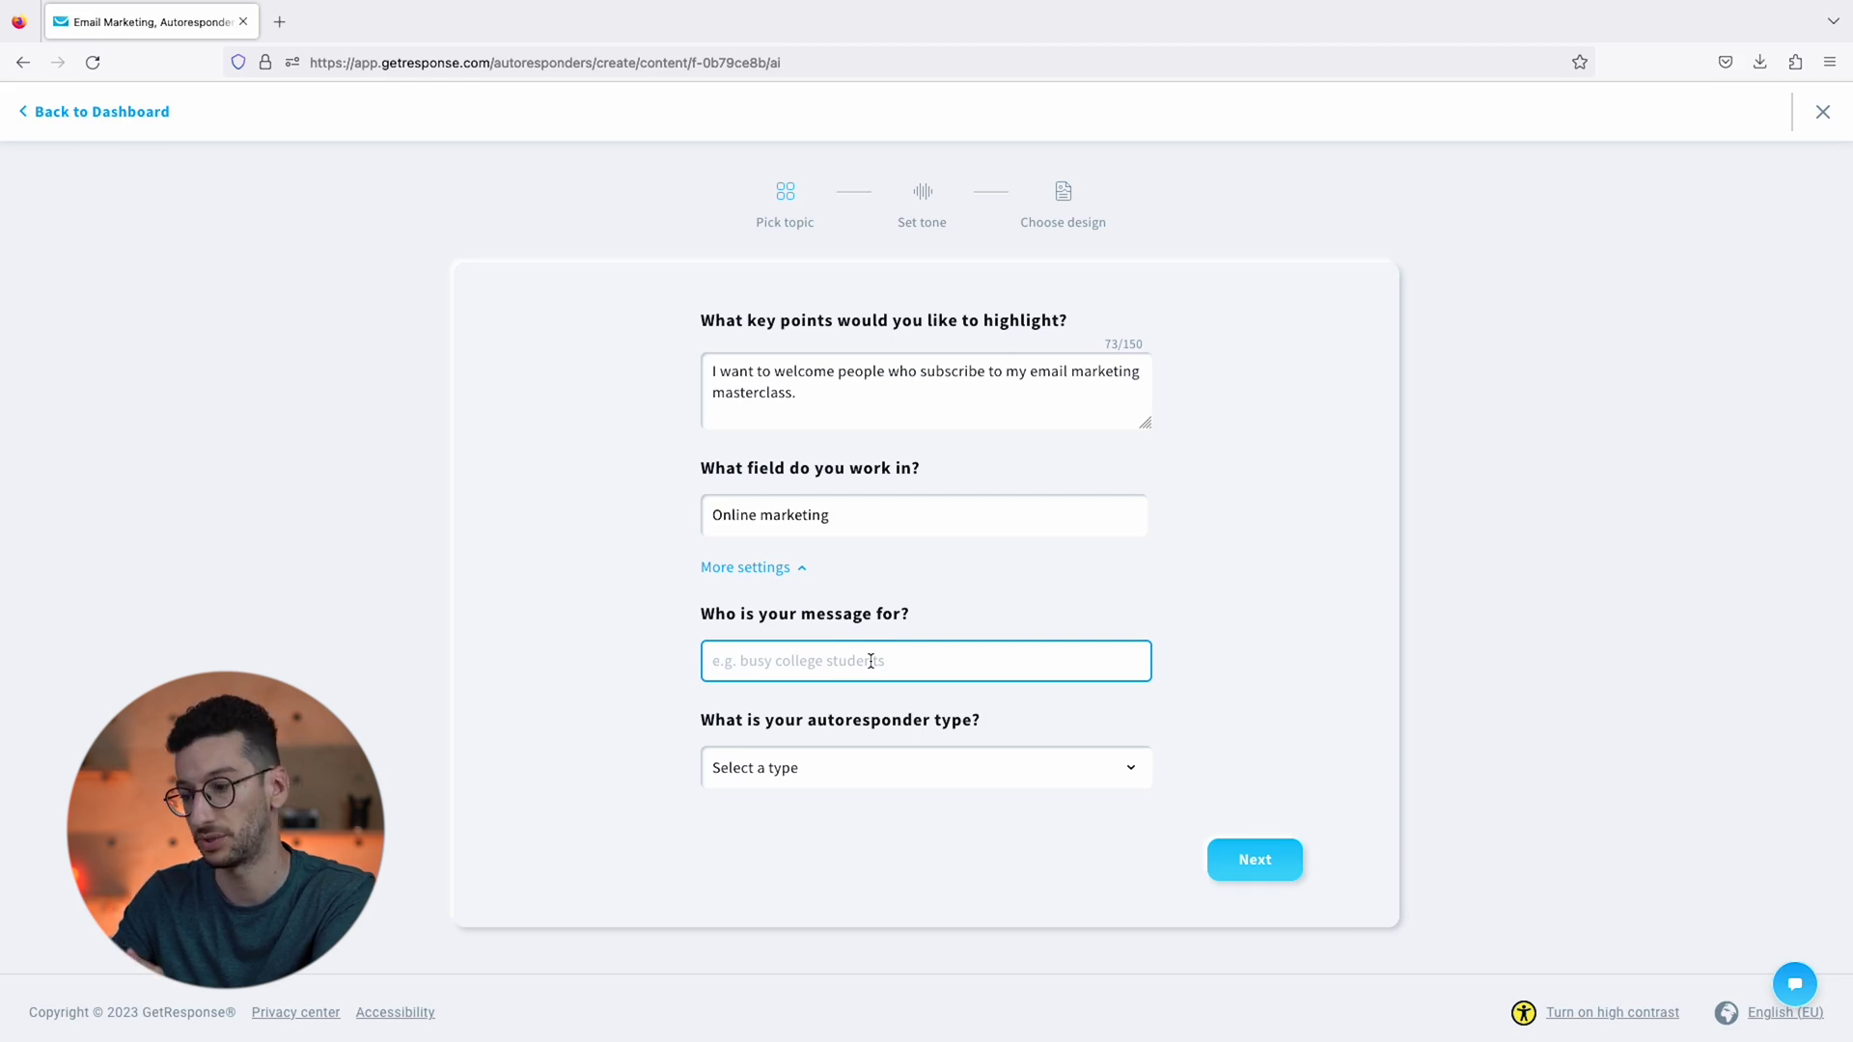
type("busy co")
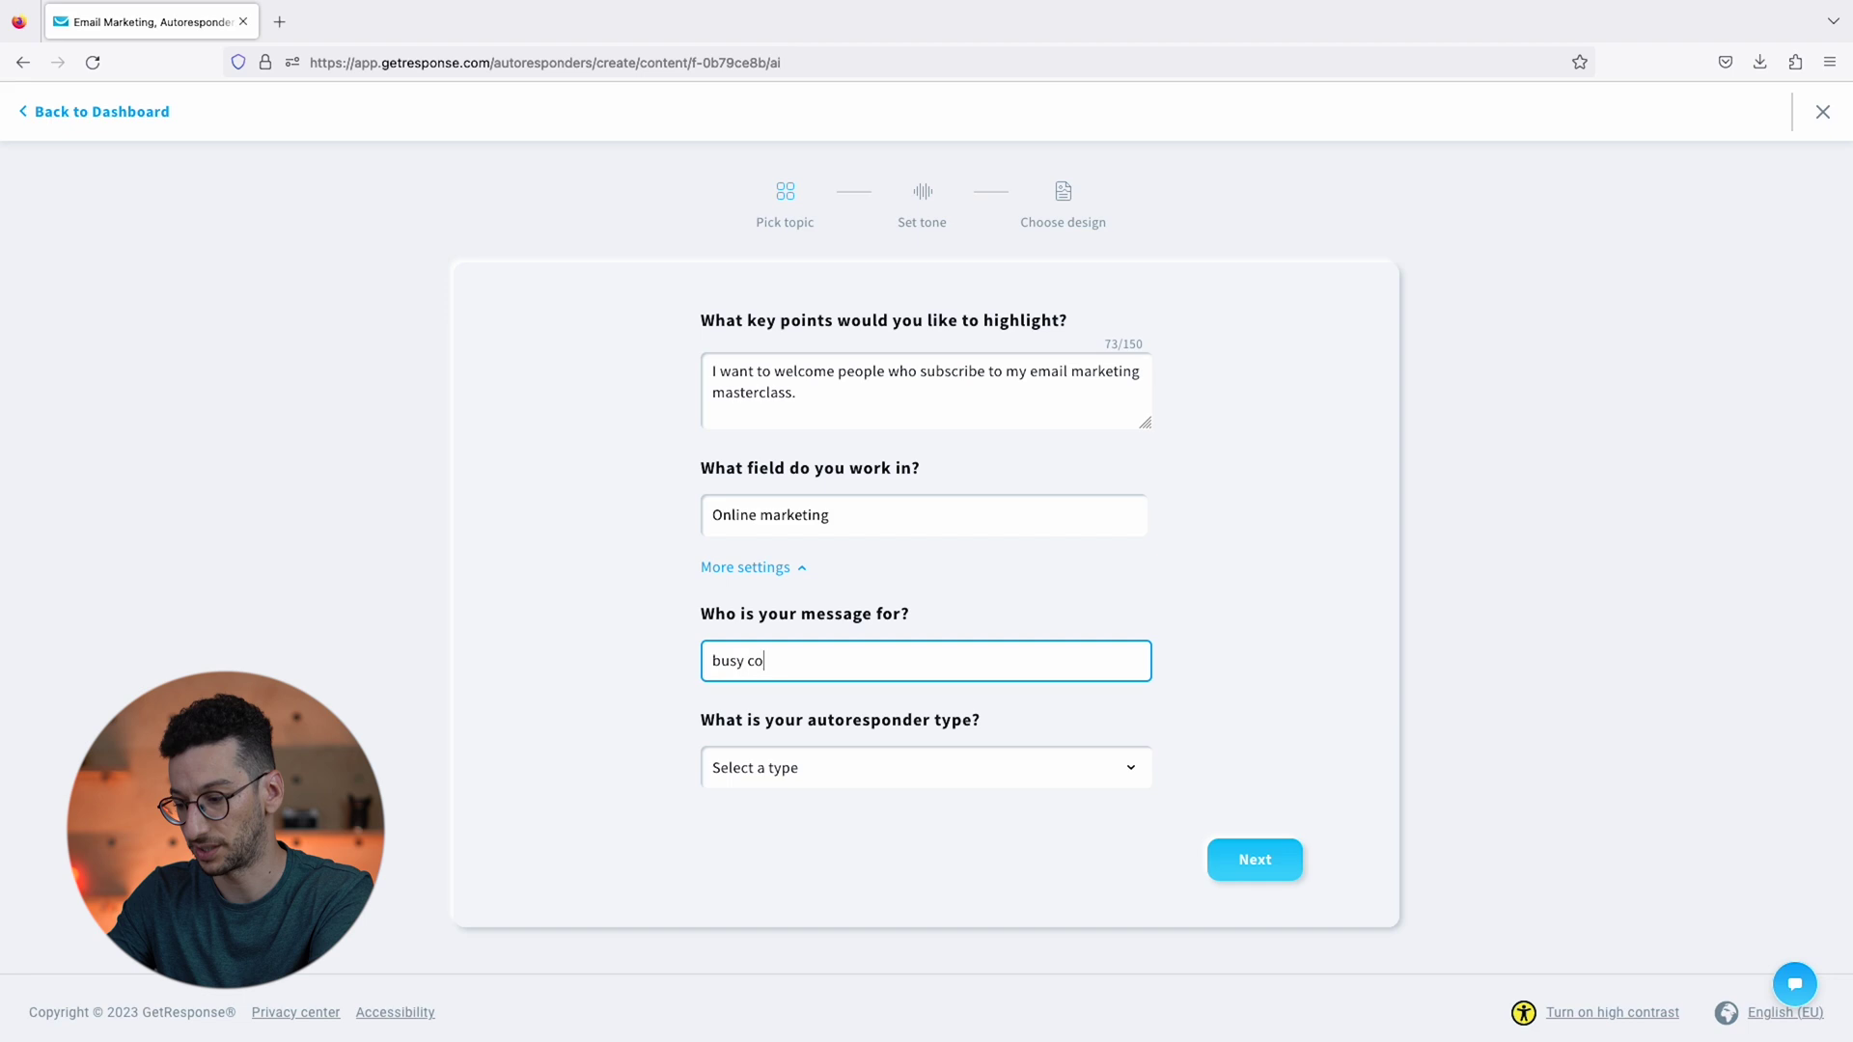
type("llege students")
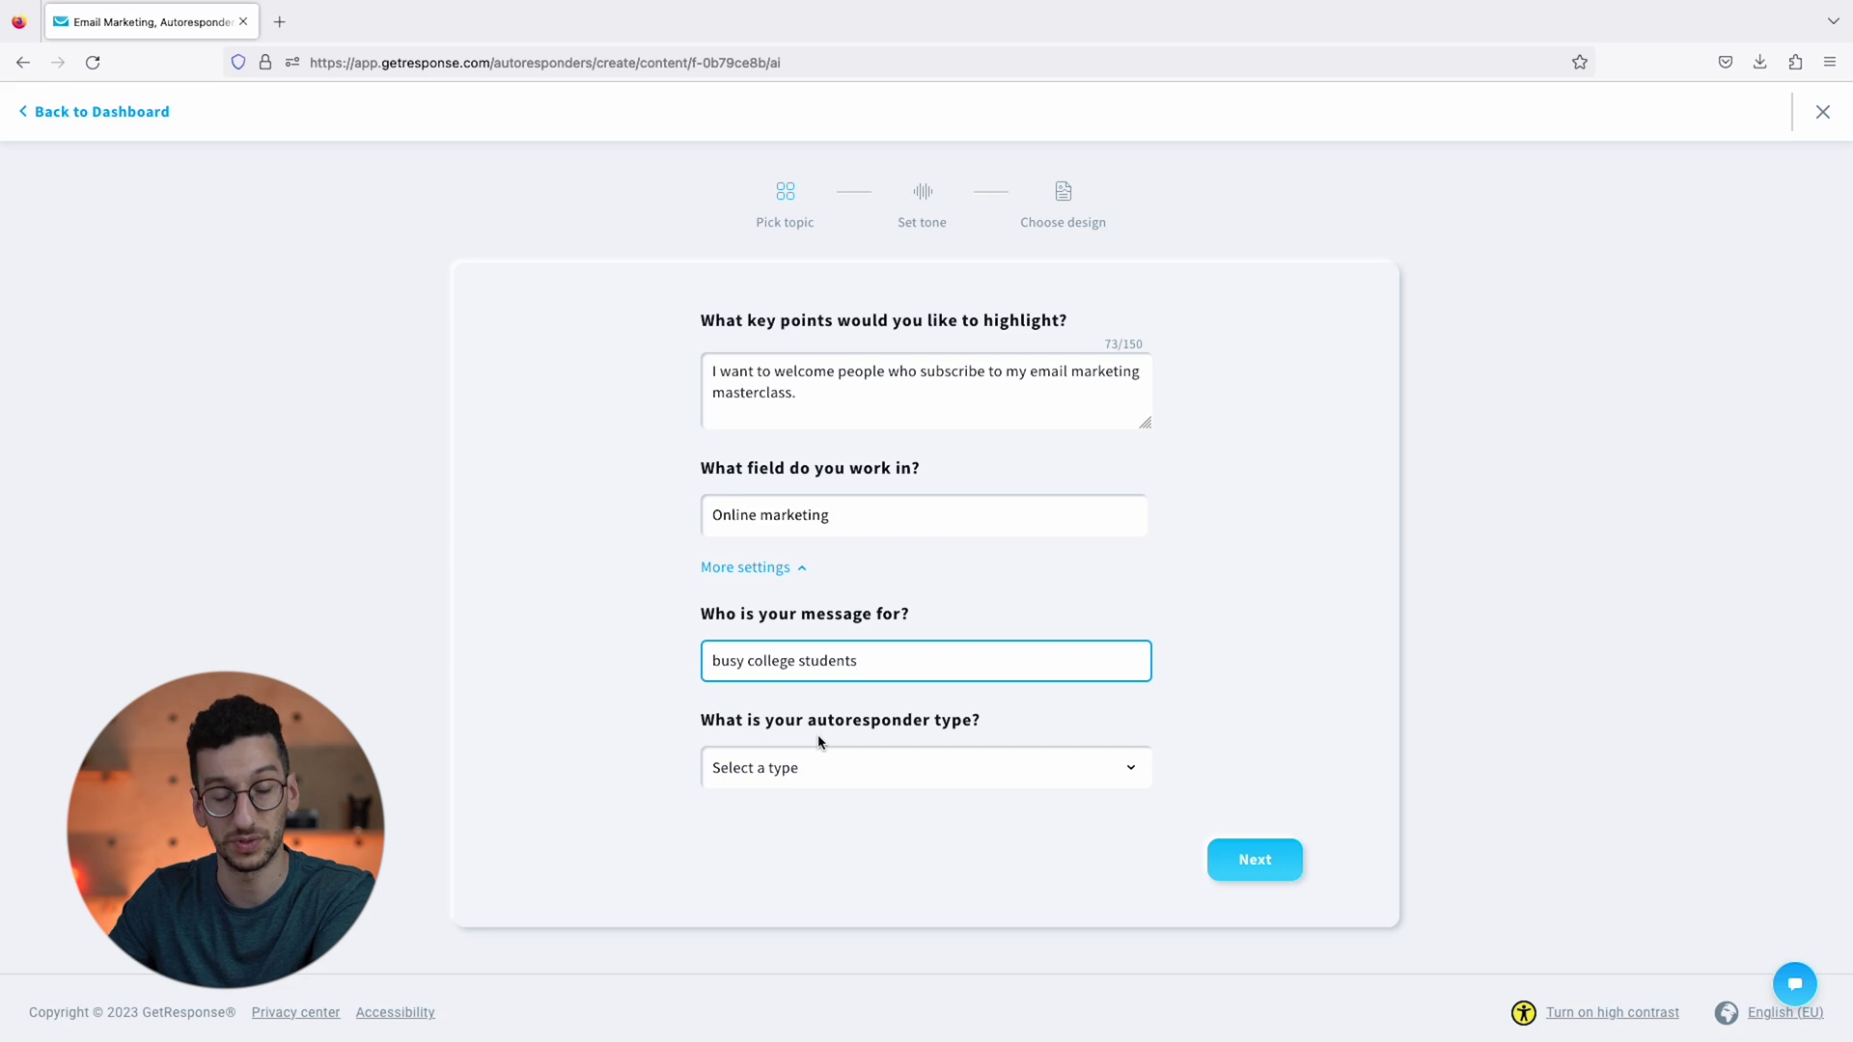
- Set the autoresponder type to Welcome and the email tone to Friendly
left_click(871, 767)
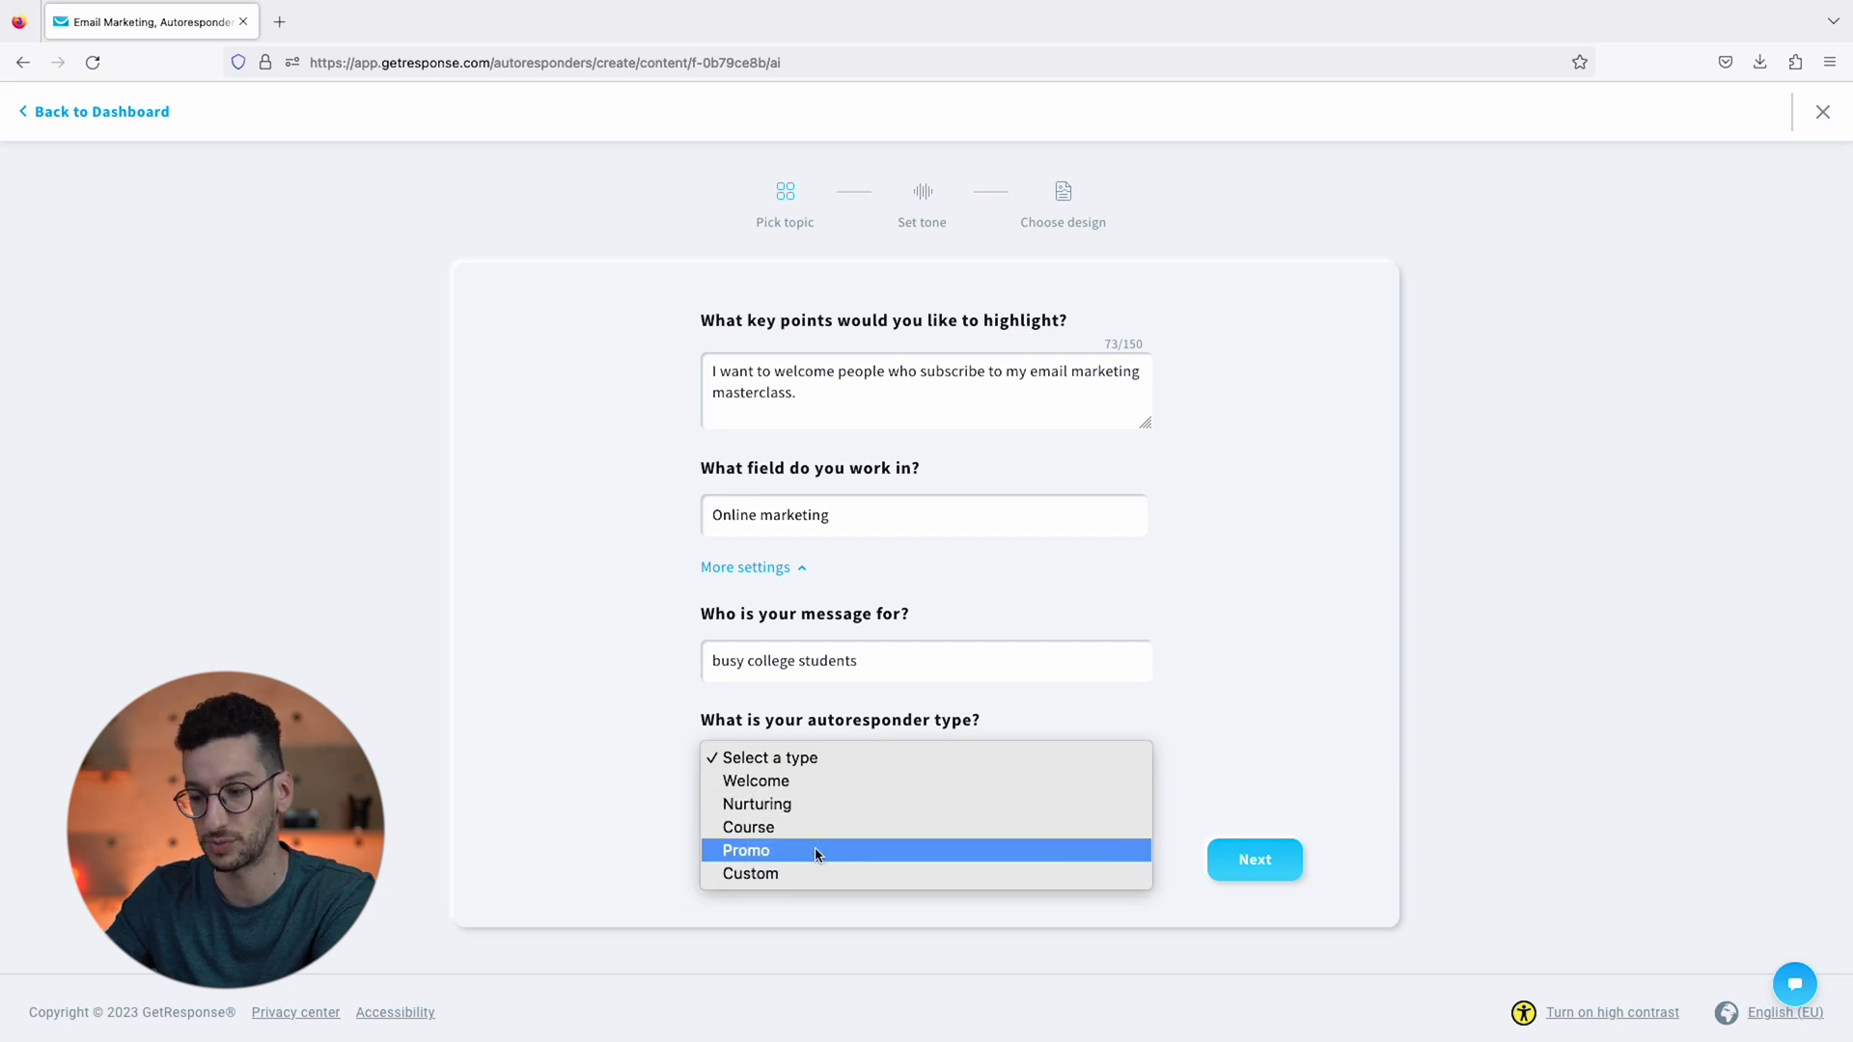
left_click(782, 782)
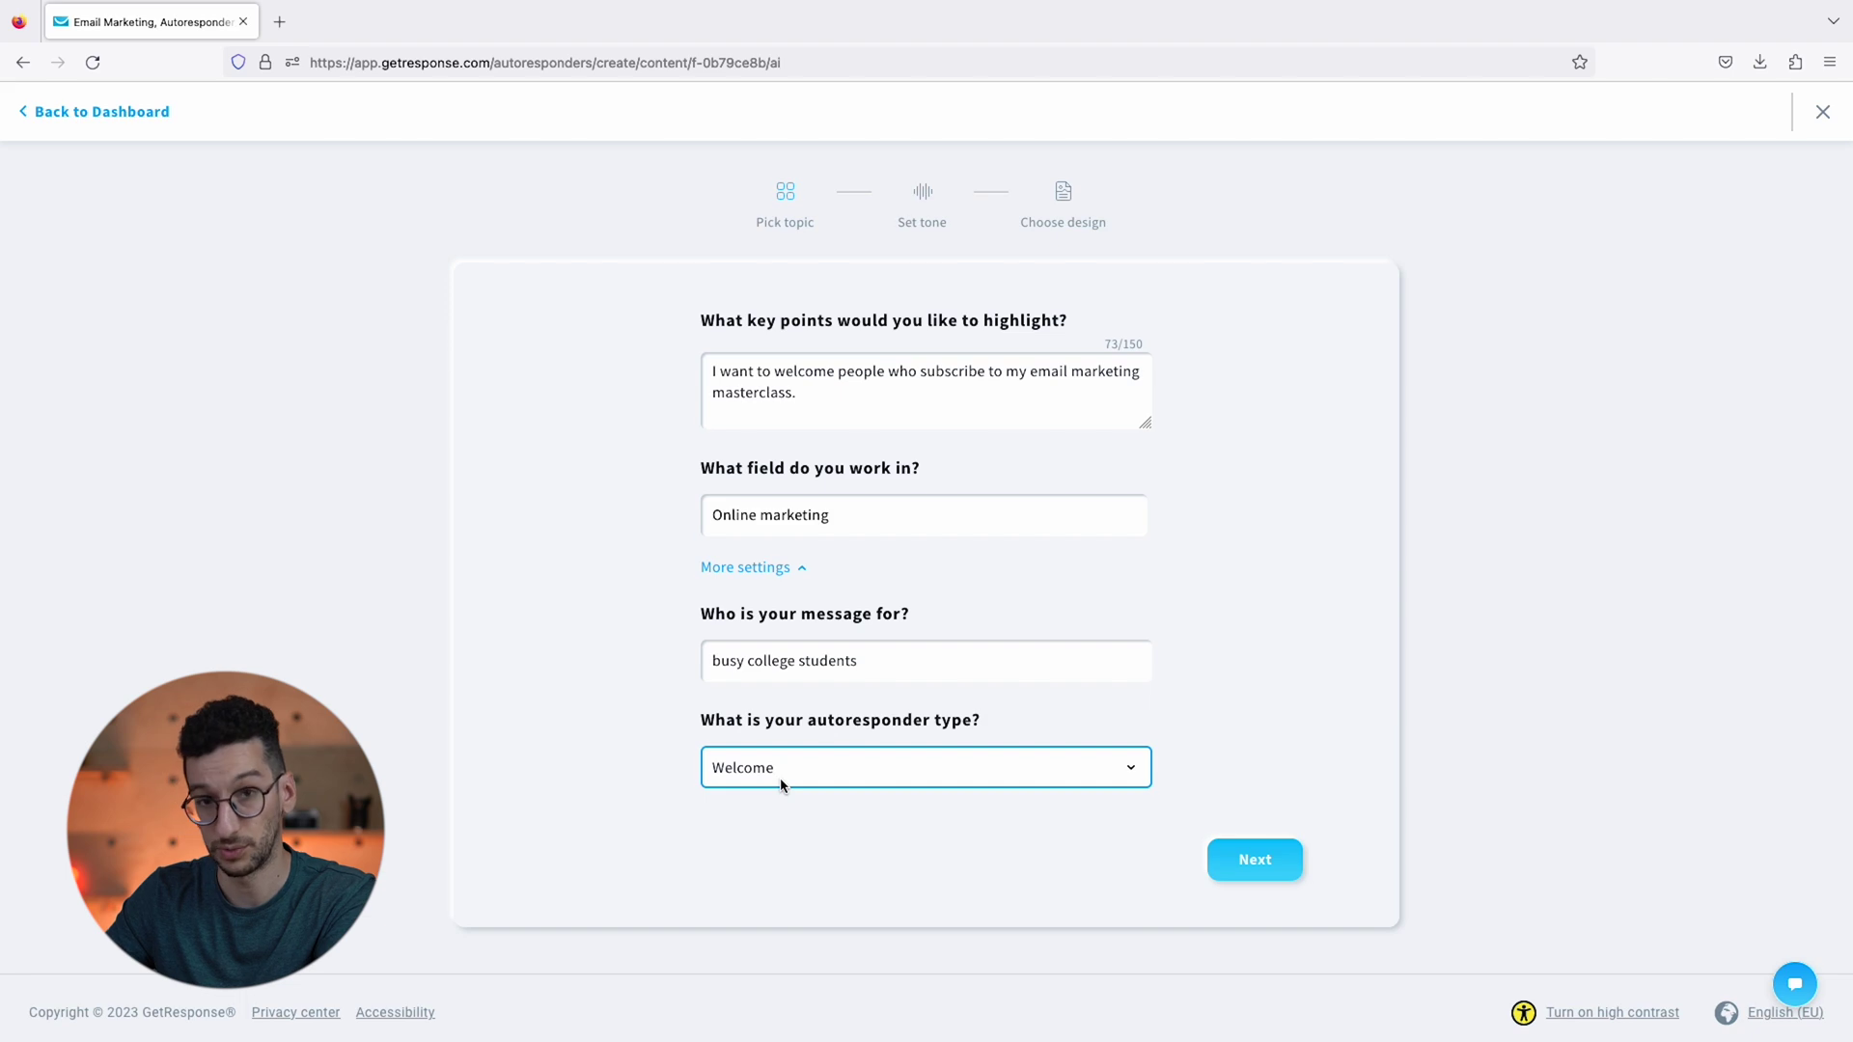
left_click(1260, 865)
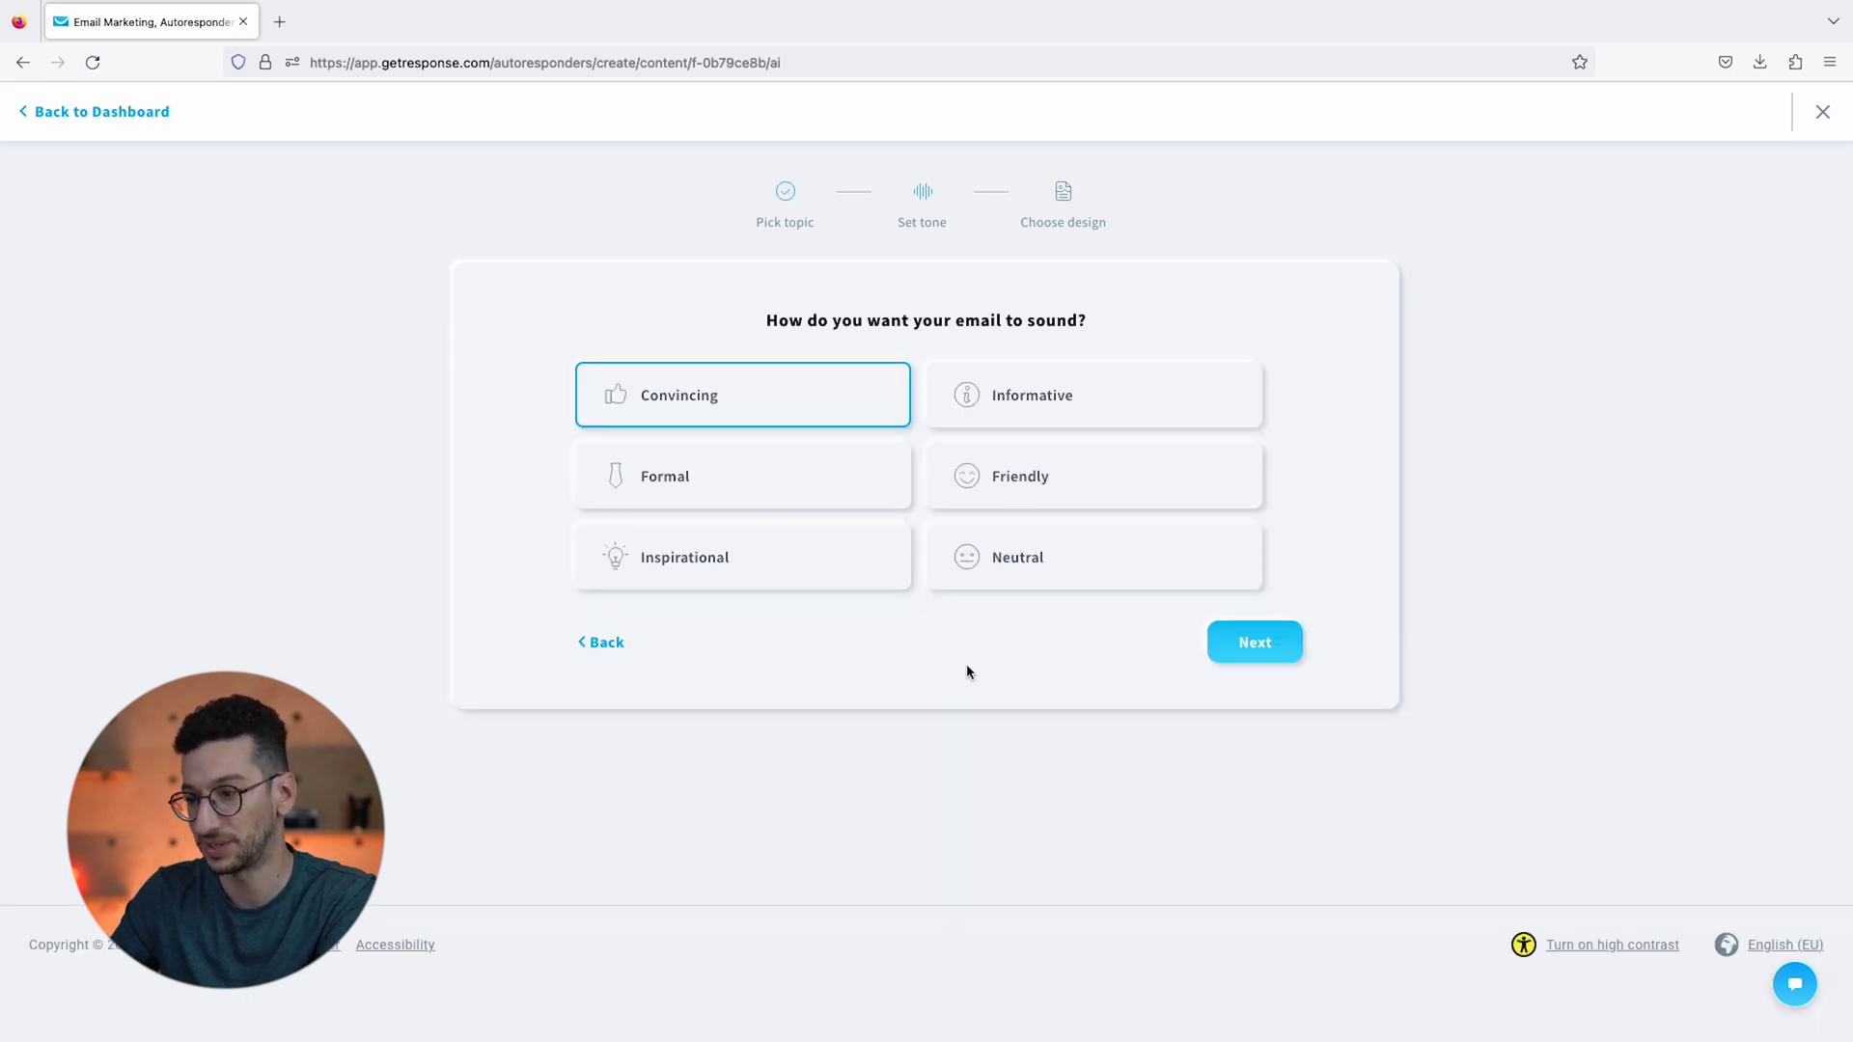
left_click(1025, 506)
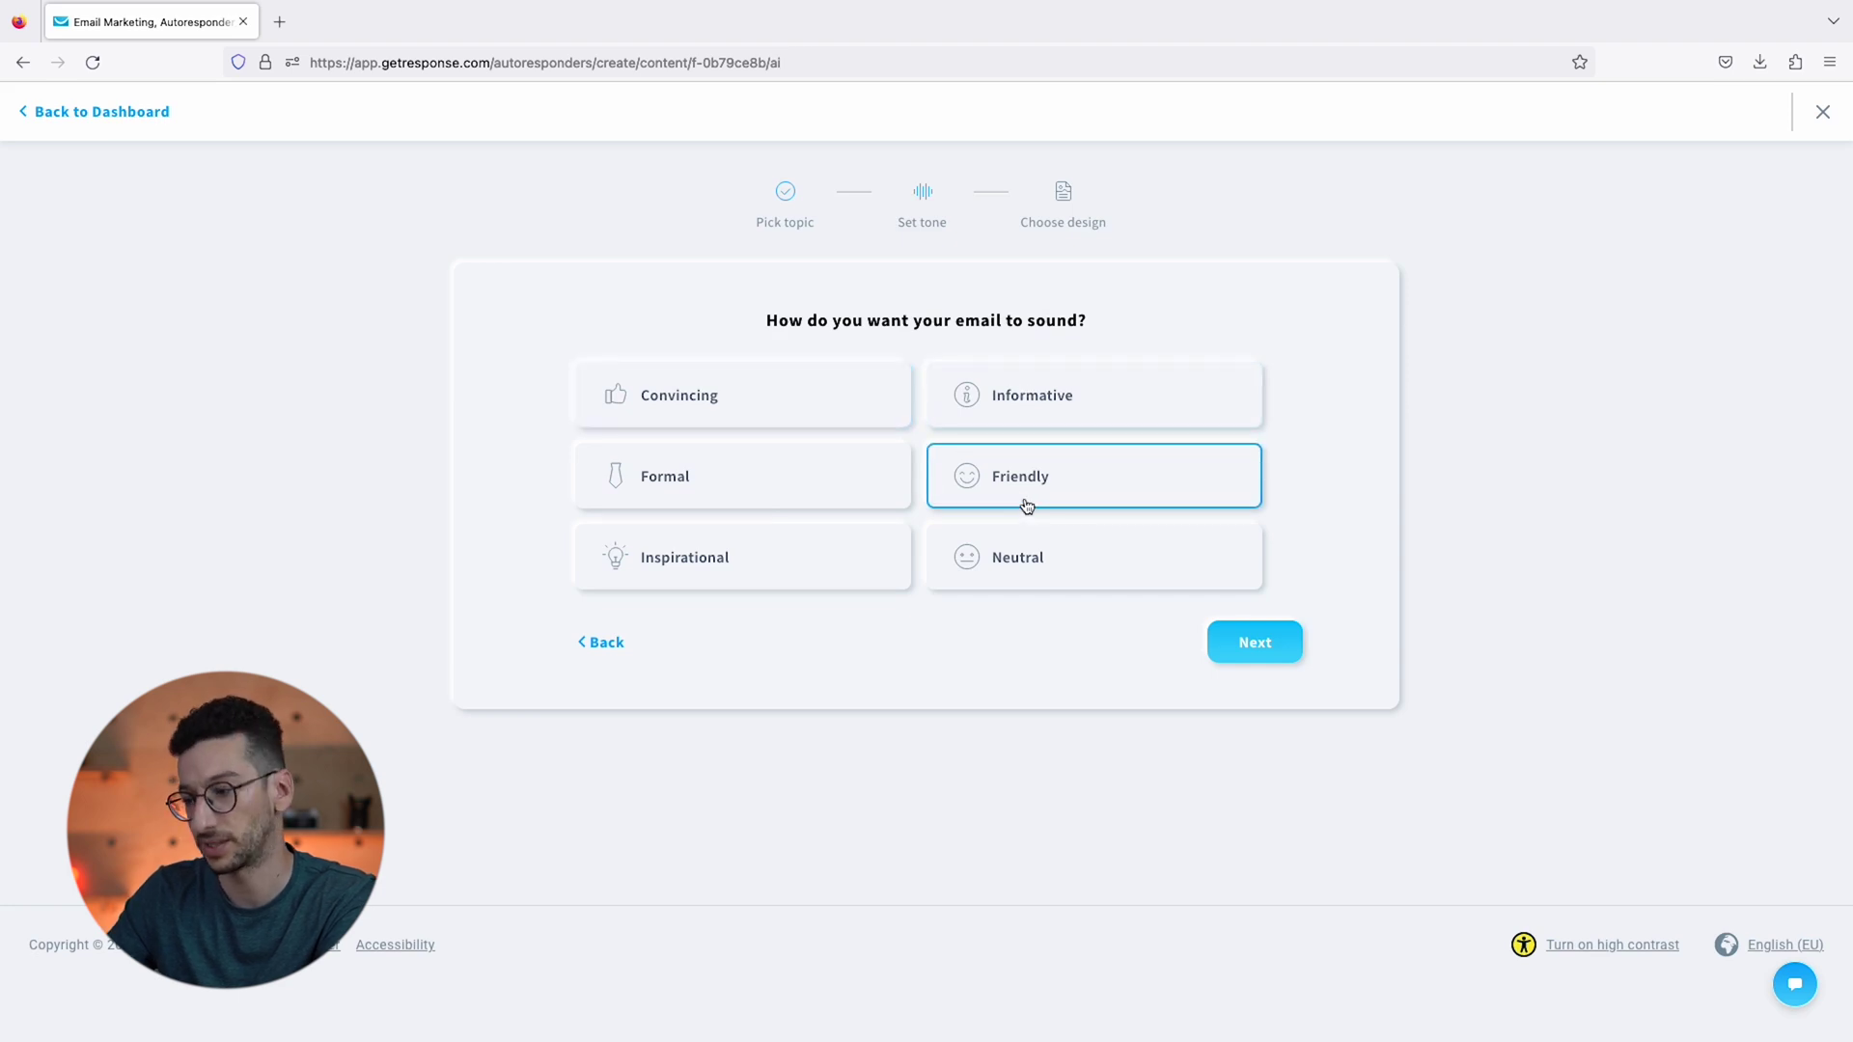
left_click(1272, 651)
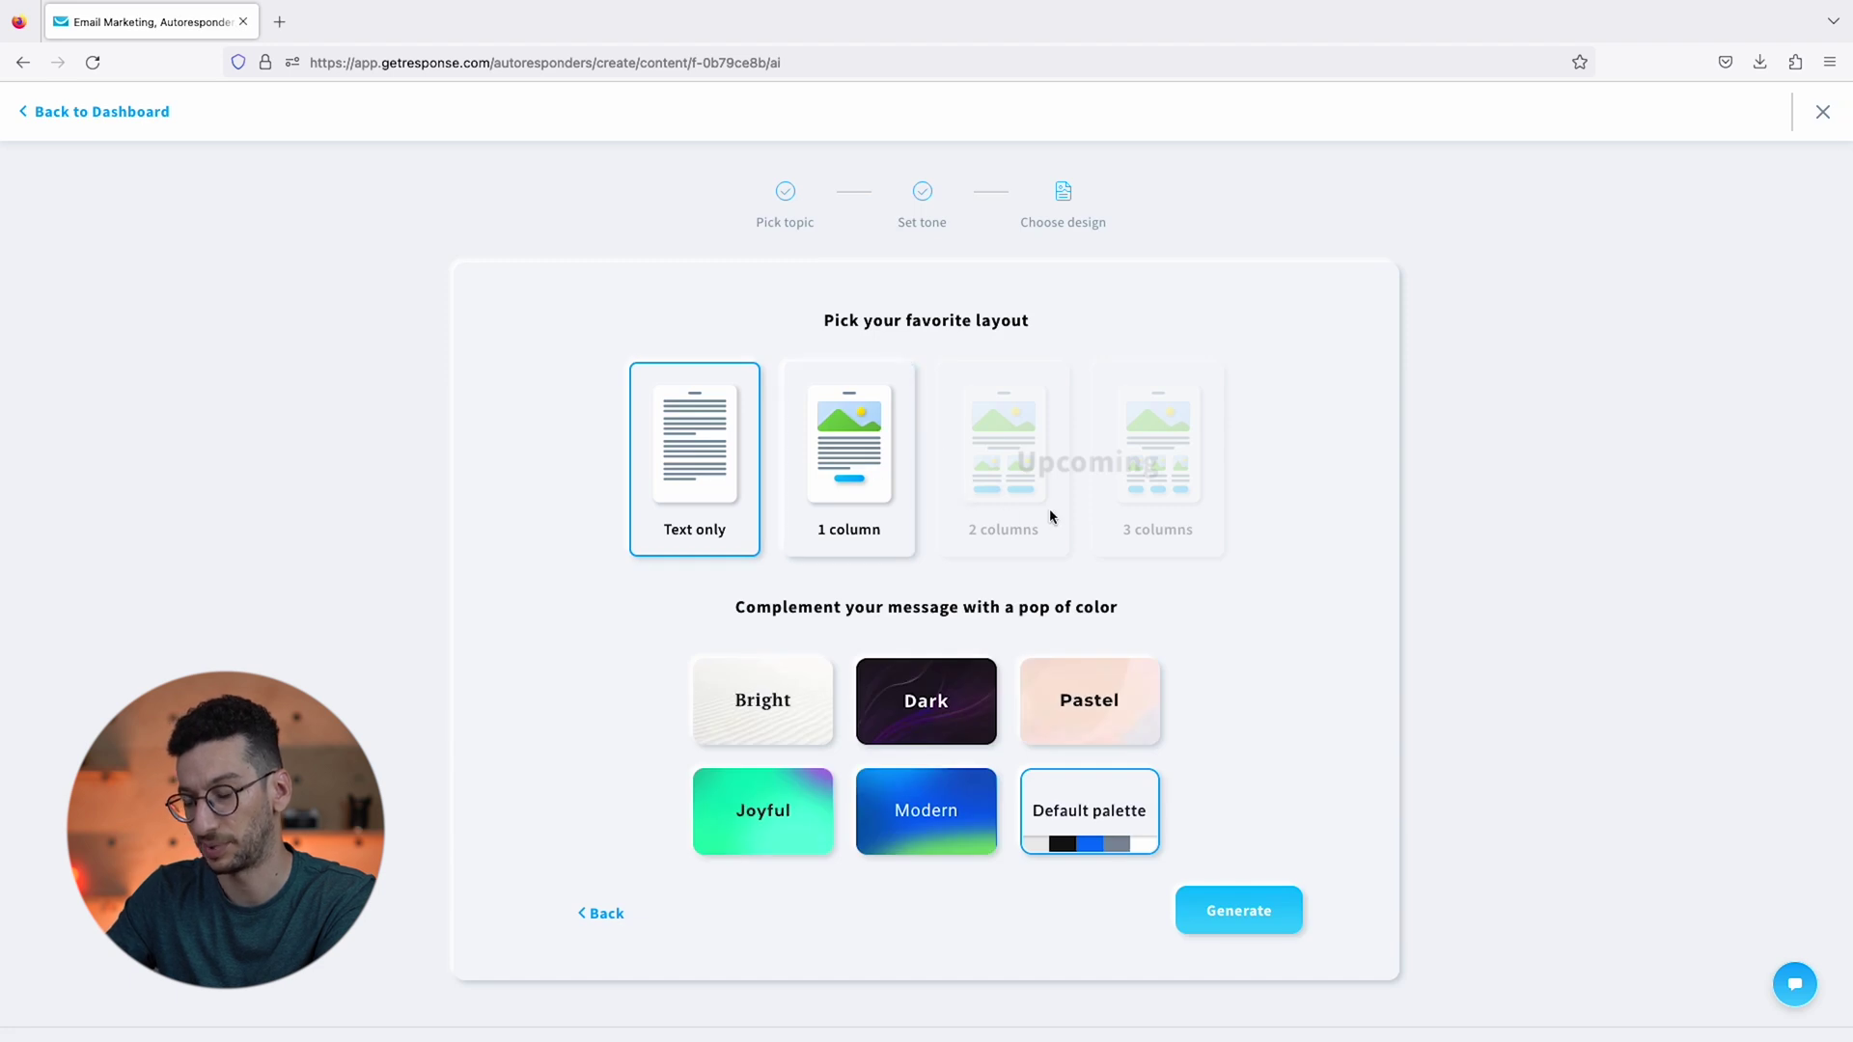
- Generate the AI email with the 1 column layout and the Pastel colour palette
left_click(888, 482)
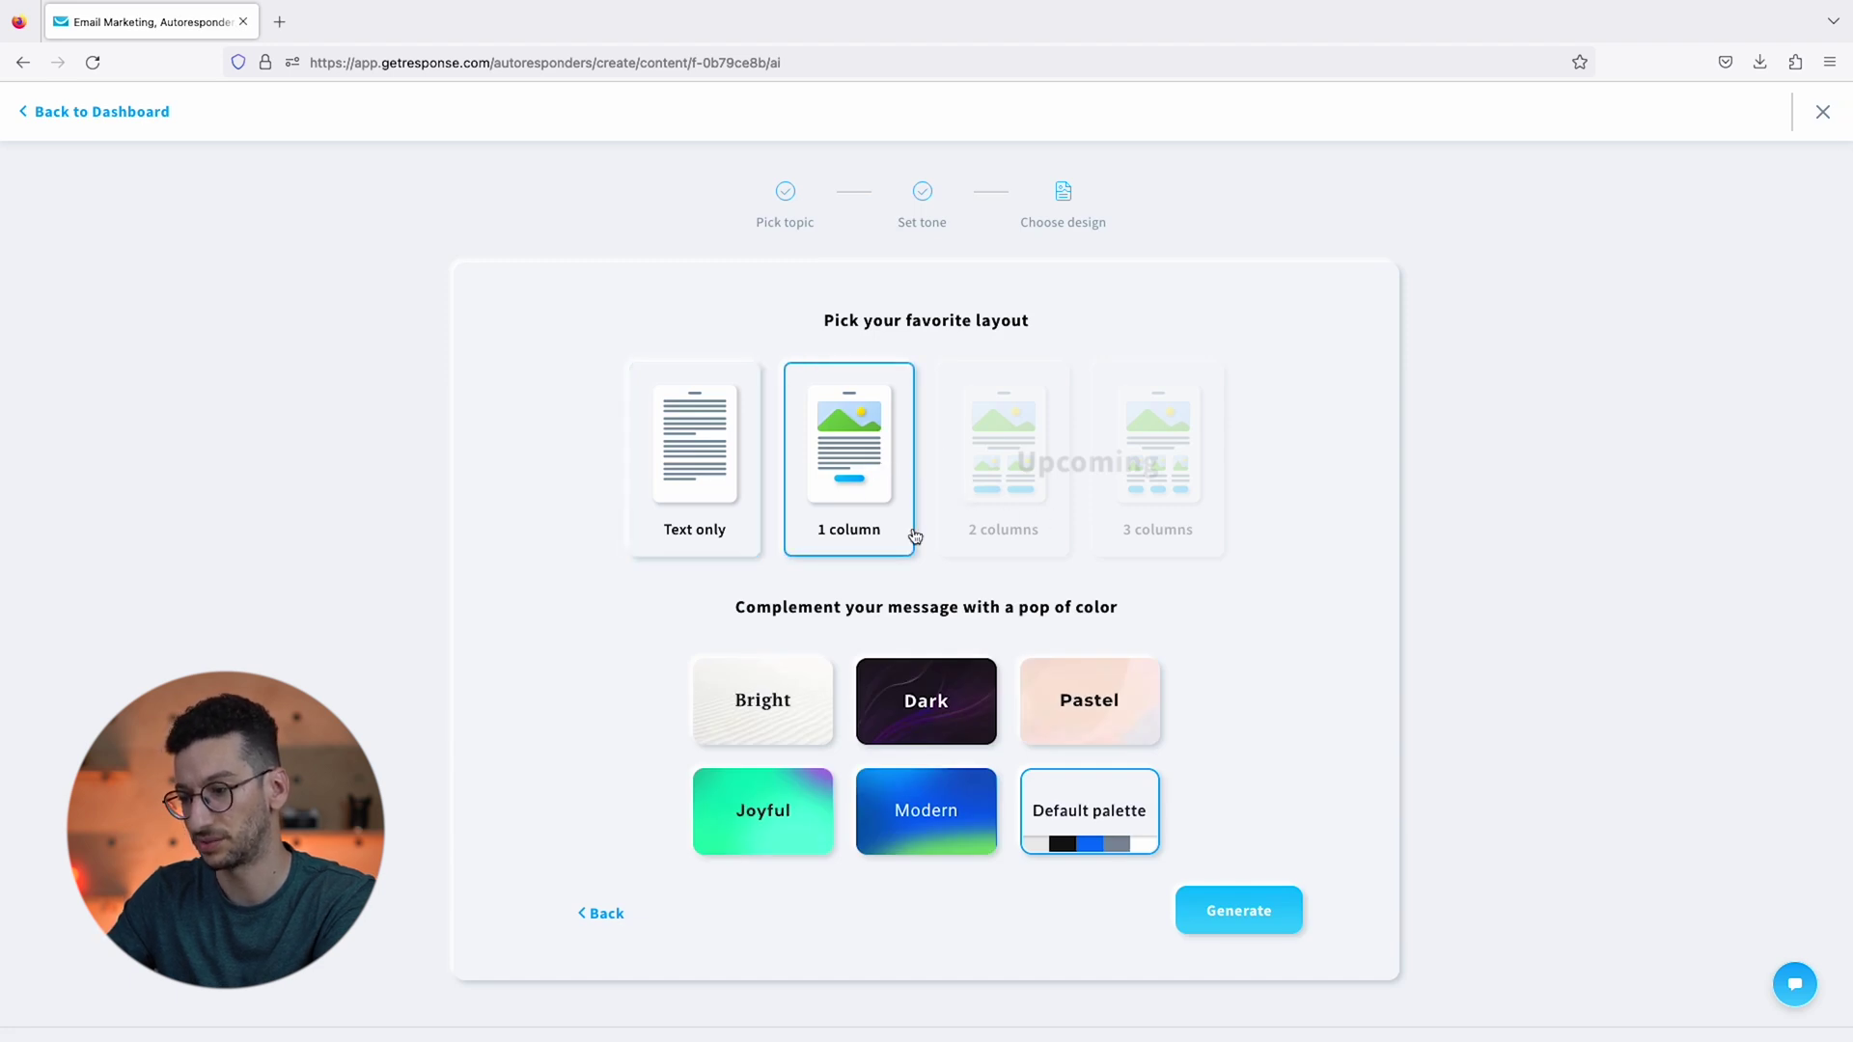
scroll(913, 535, "down", 1)
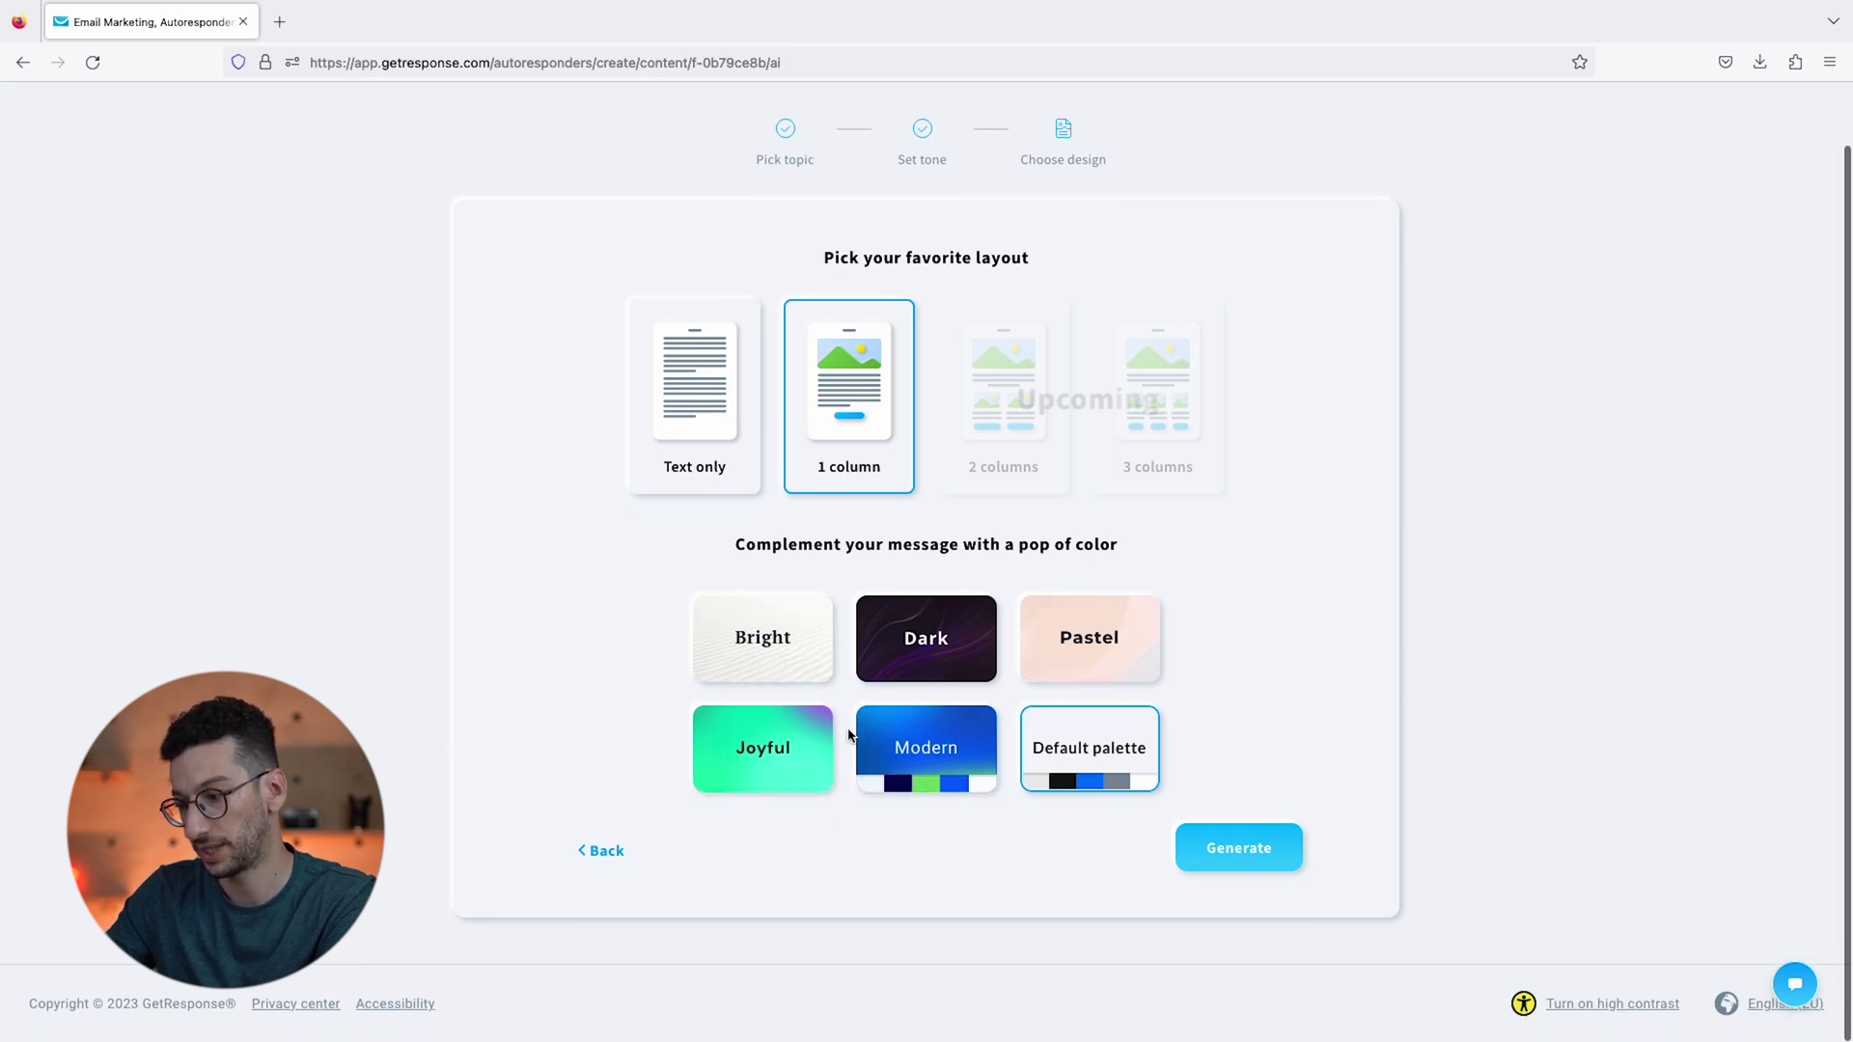
left_click(1145, 667)
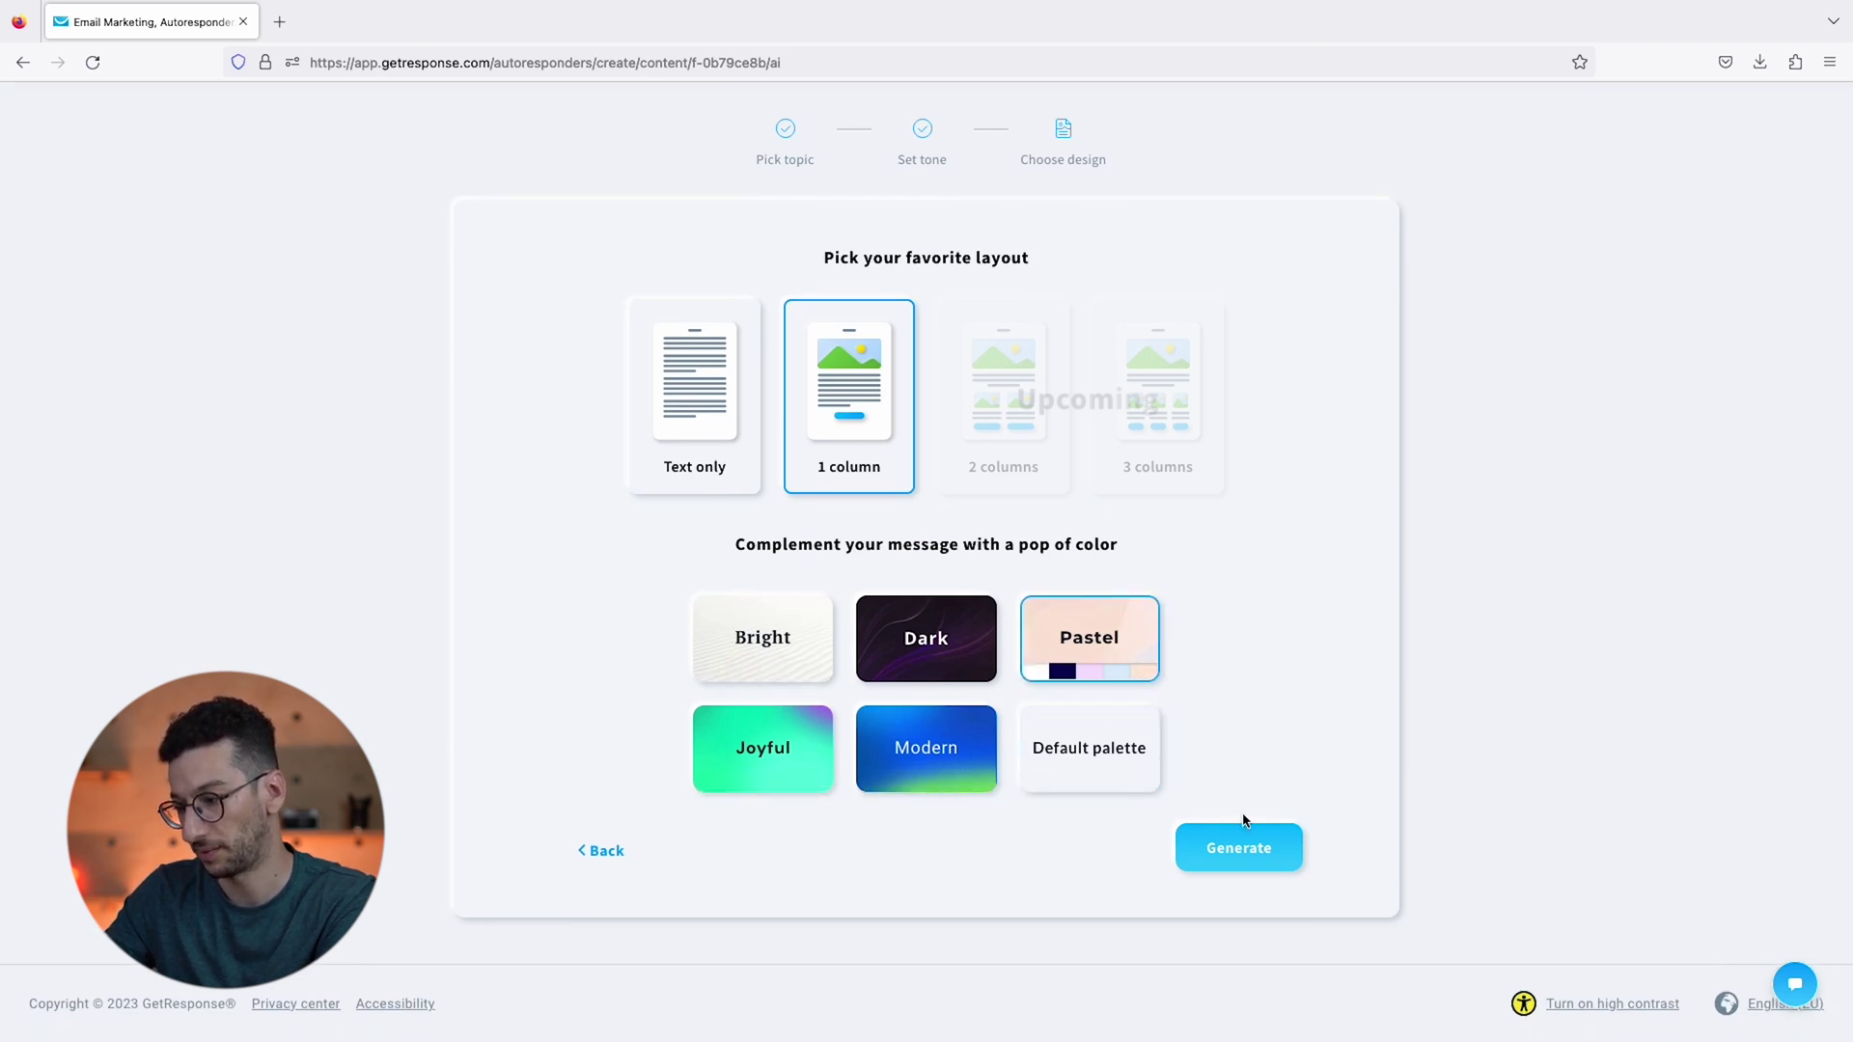
left_click(1233, 853)
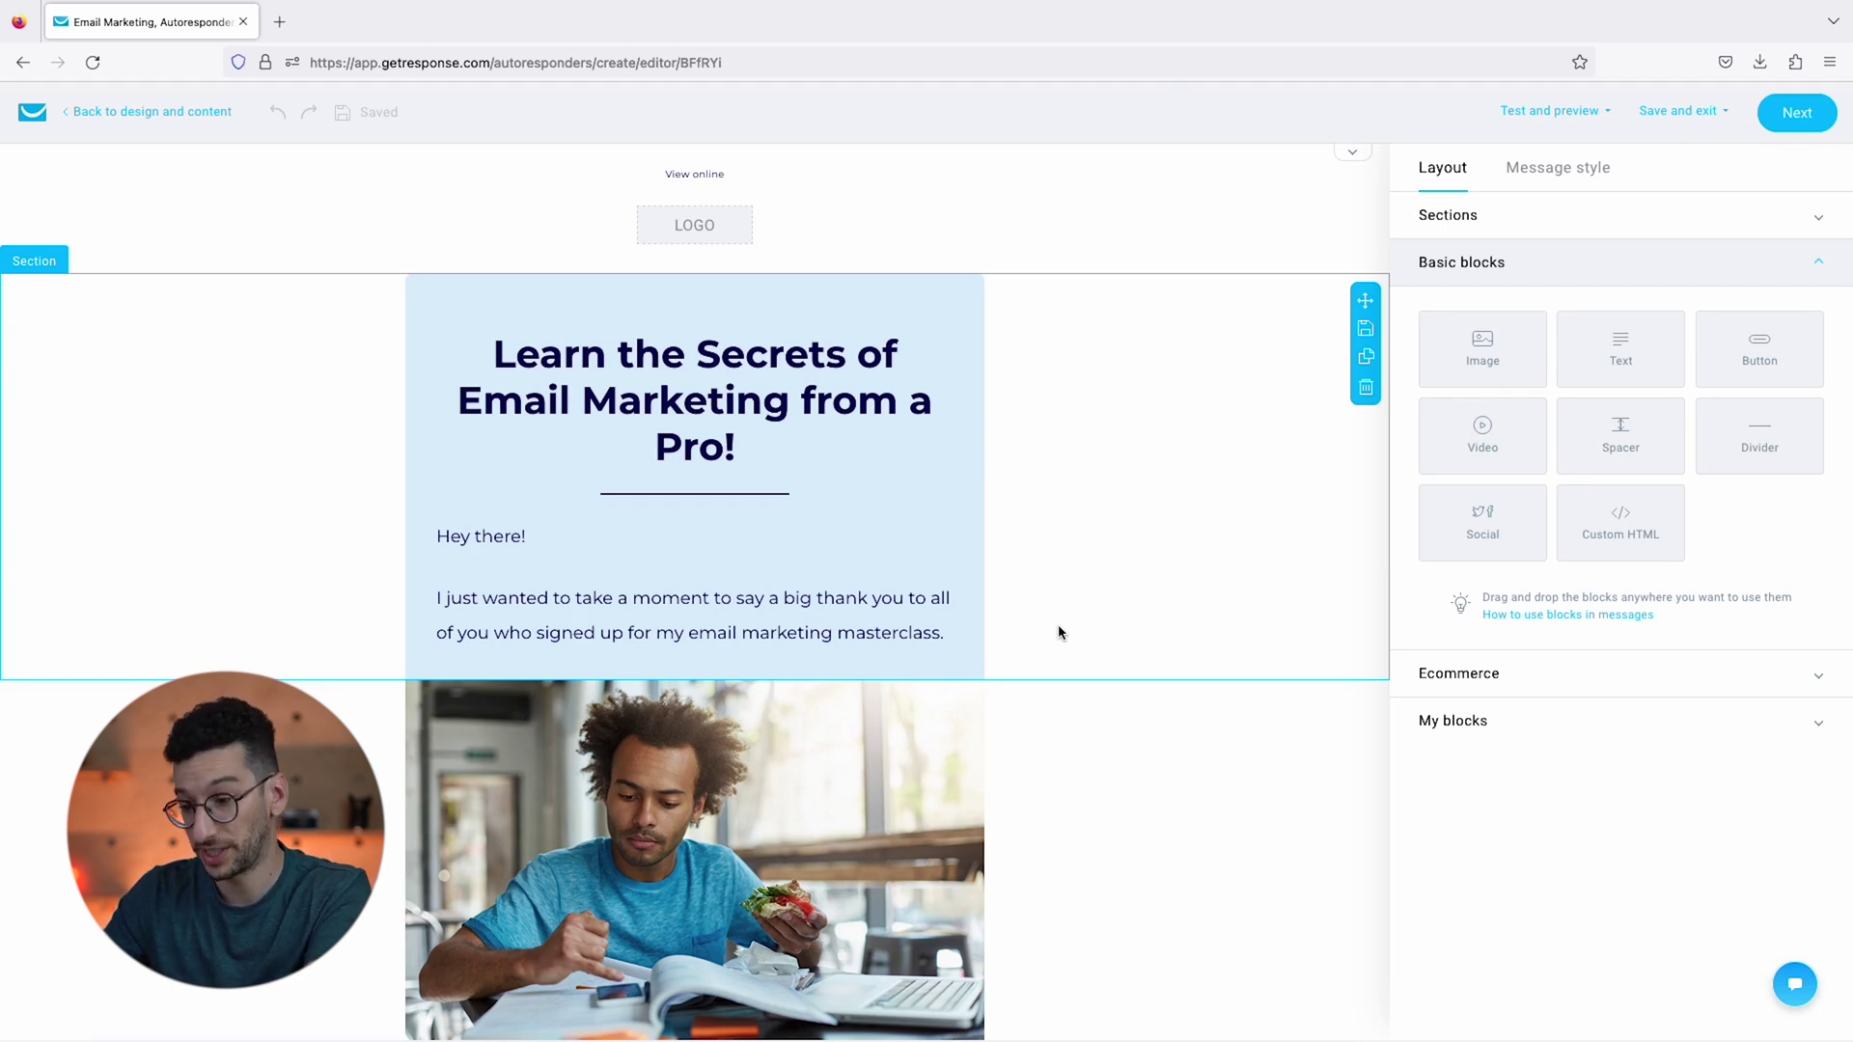
scroll(1059, 632, "down", 10)
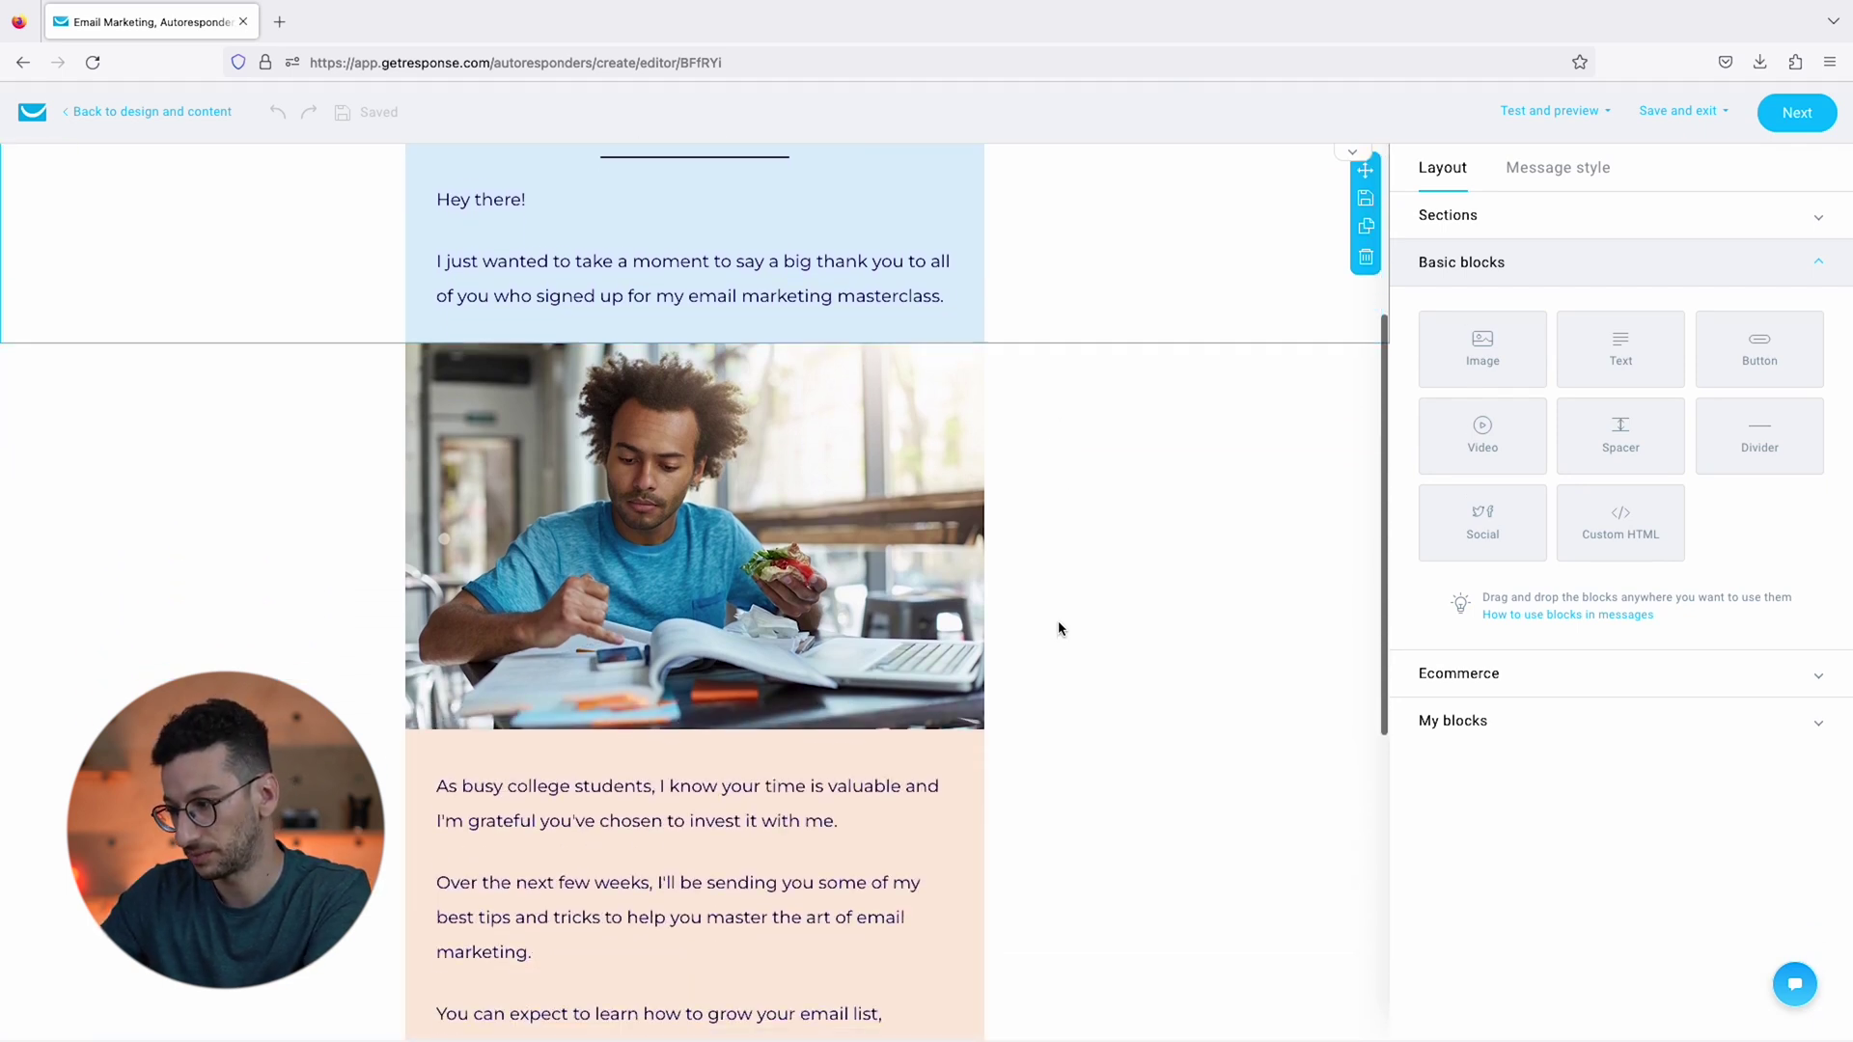
scroll(1059, 629, "up", 10)
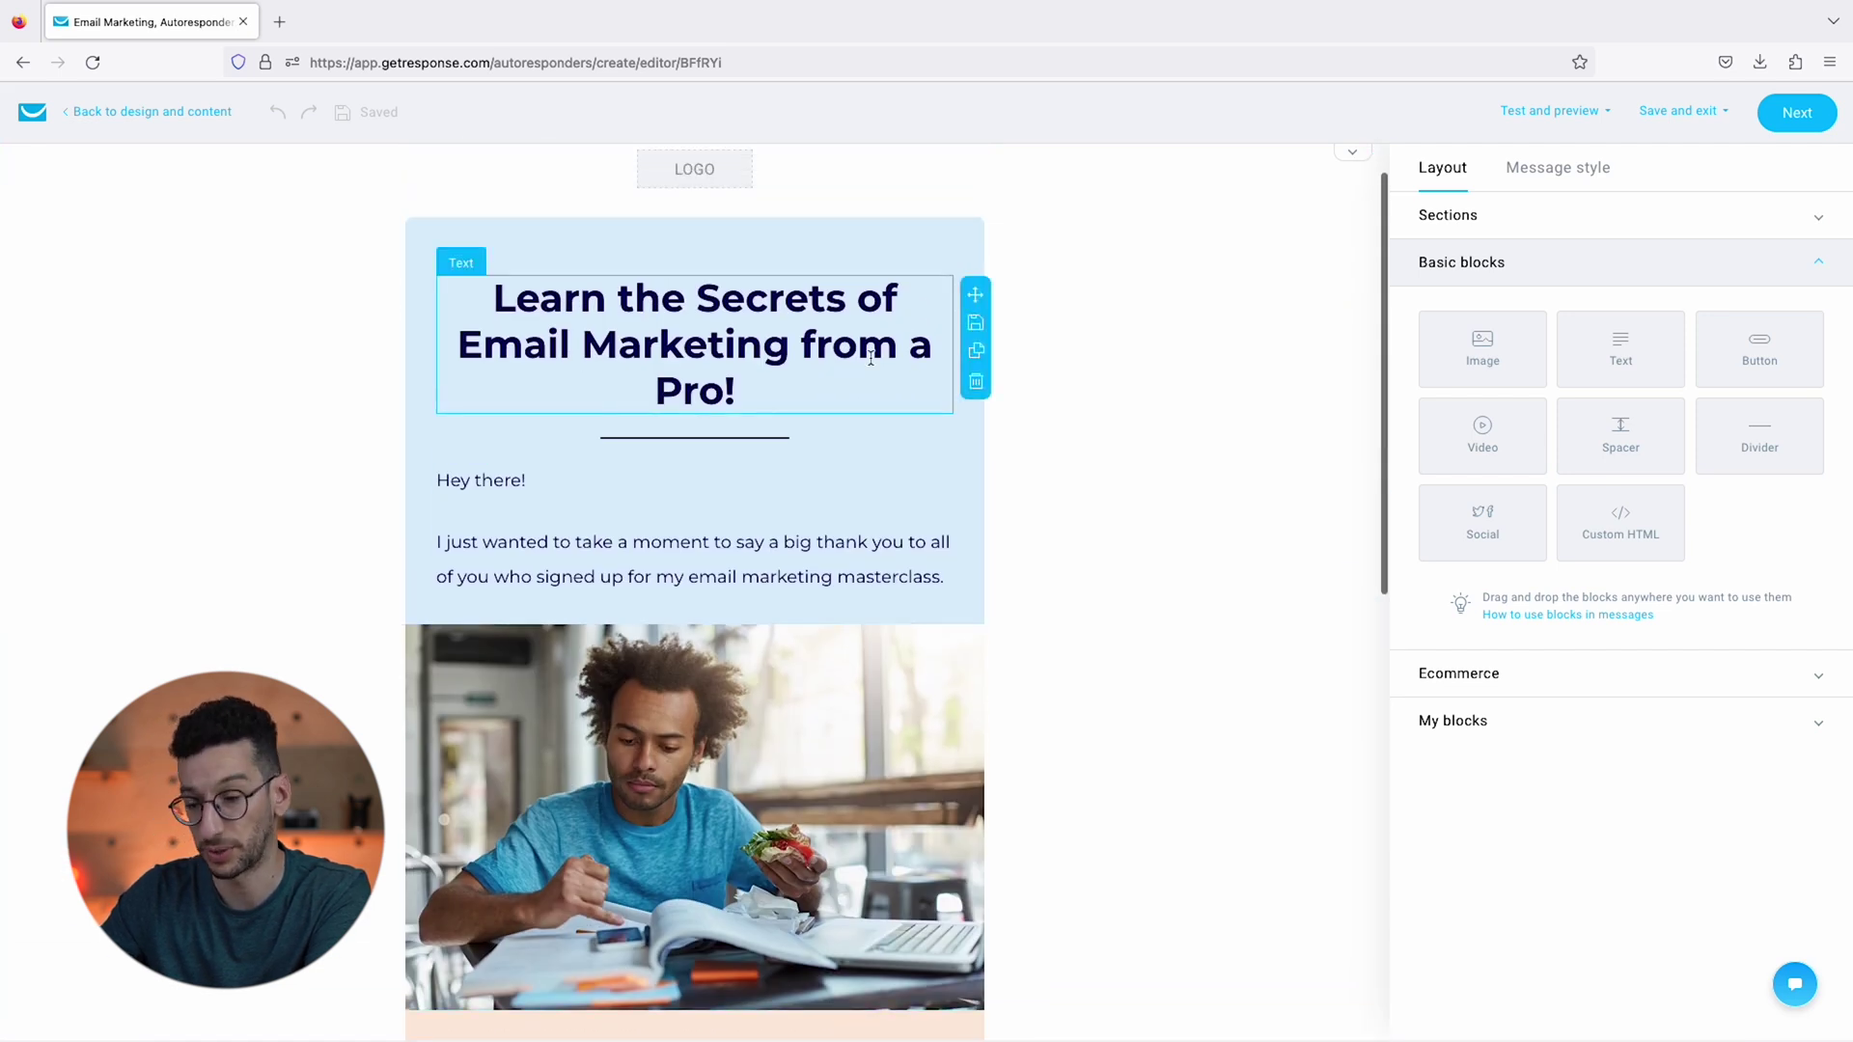
scroll(526, 471, "down", 1)
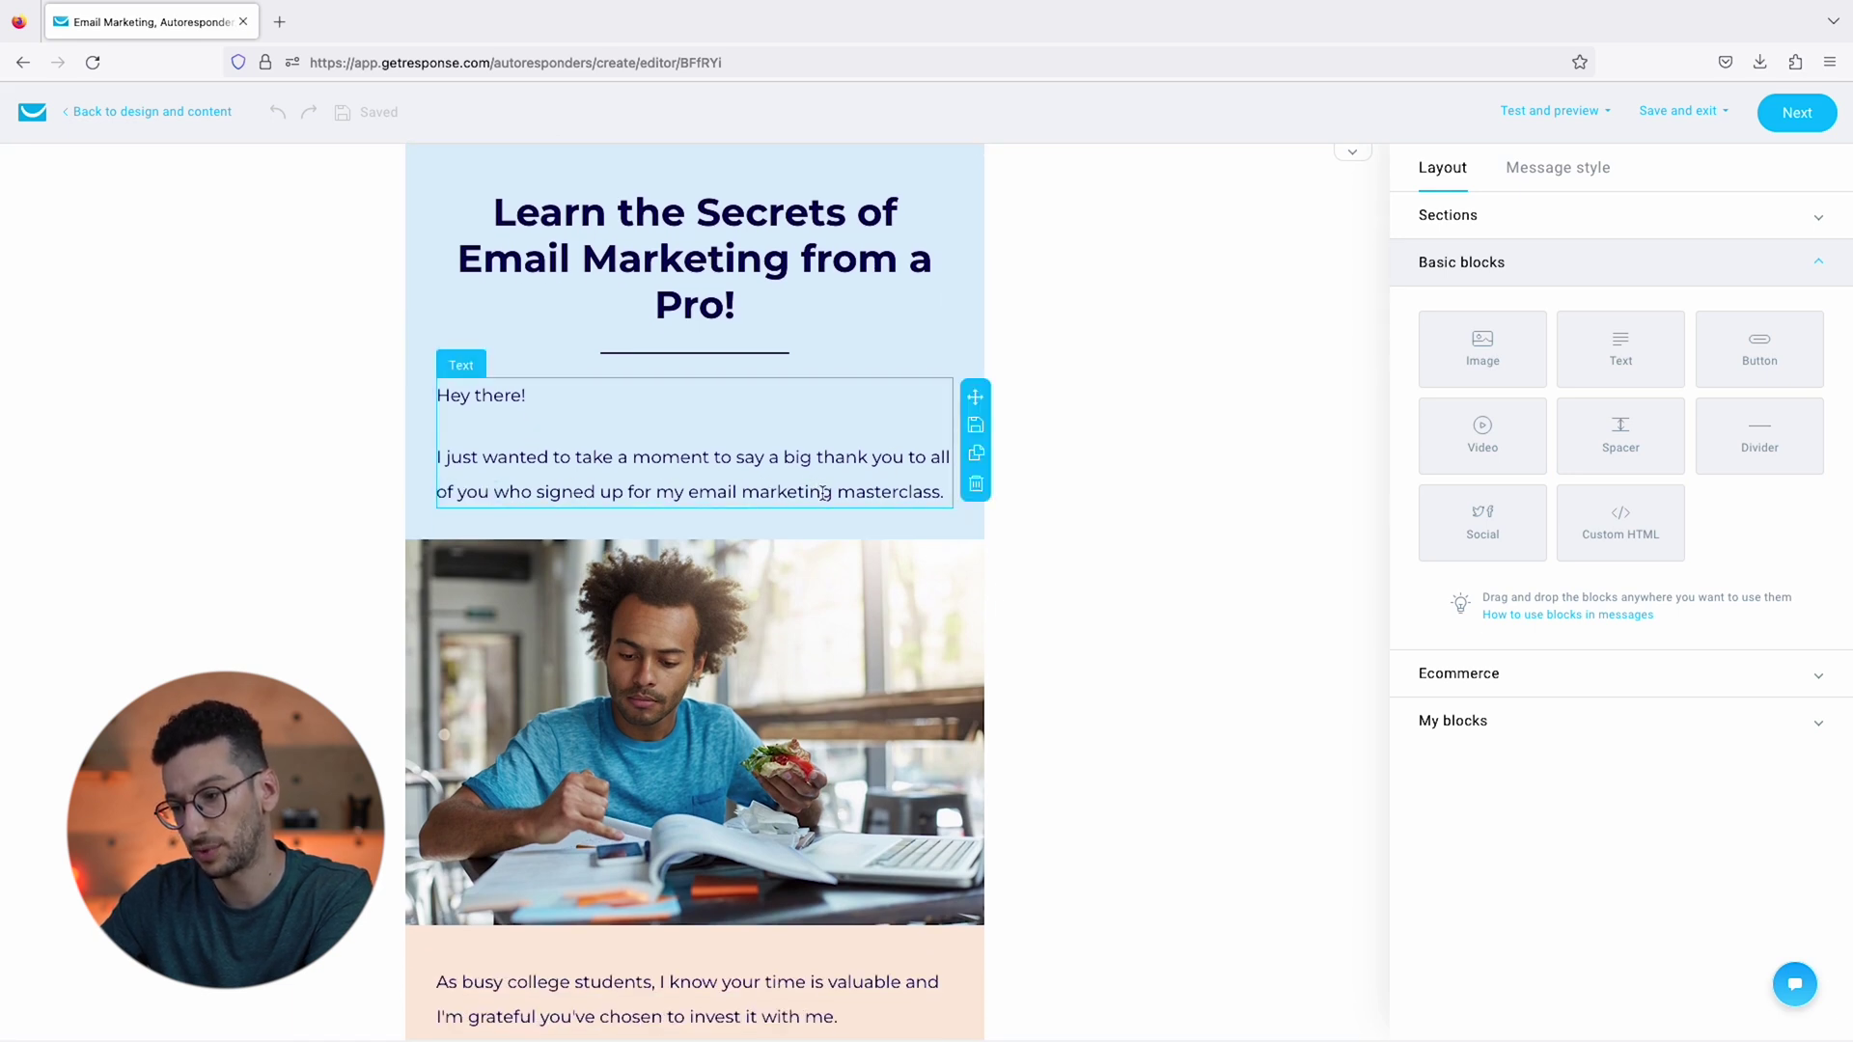
scroll(892, 498, "down", 5)
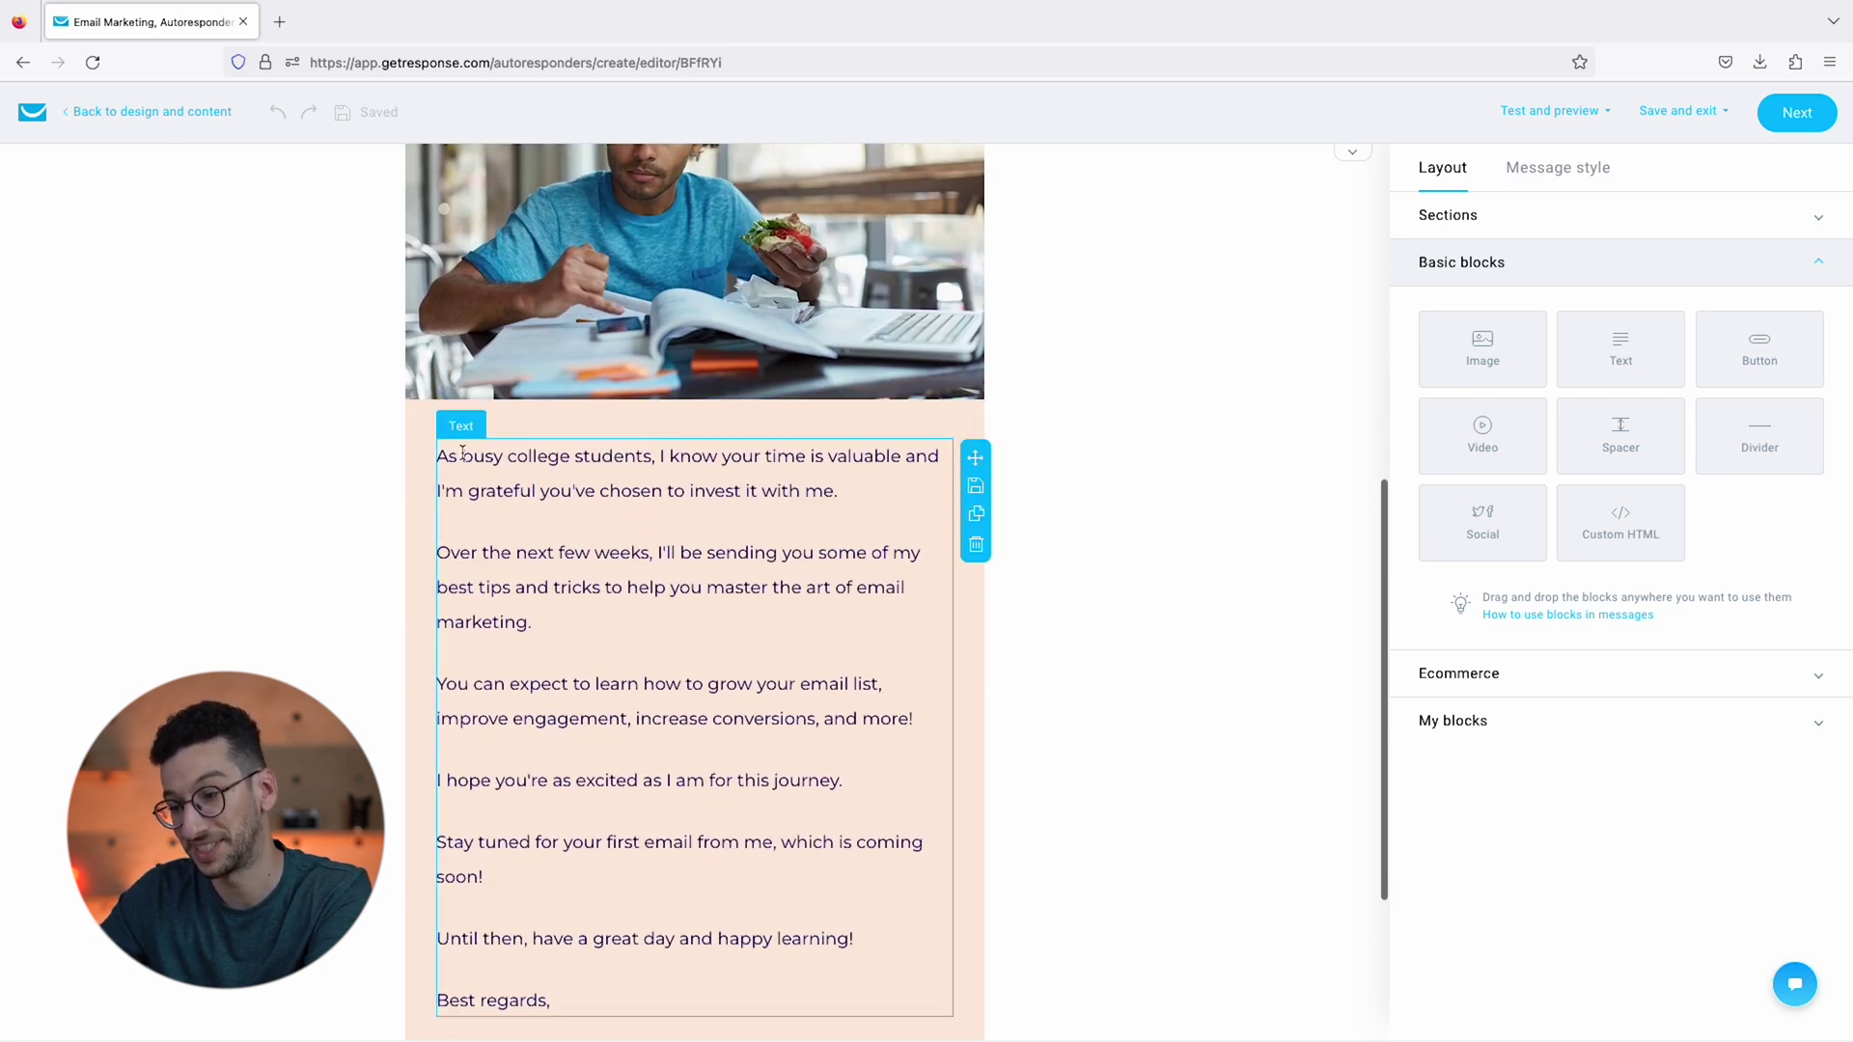
- Delete the last three body paragraphs, from 'Stay tuned' through 'Best regards,'
left_click_drag(461, 455, 653, 458)
left_click(662, 467)
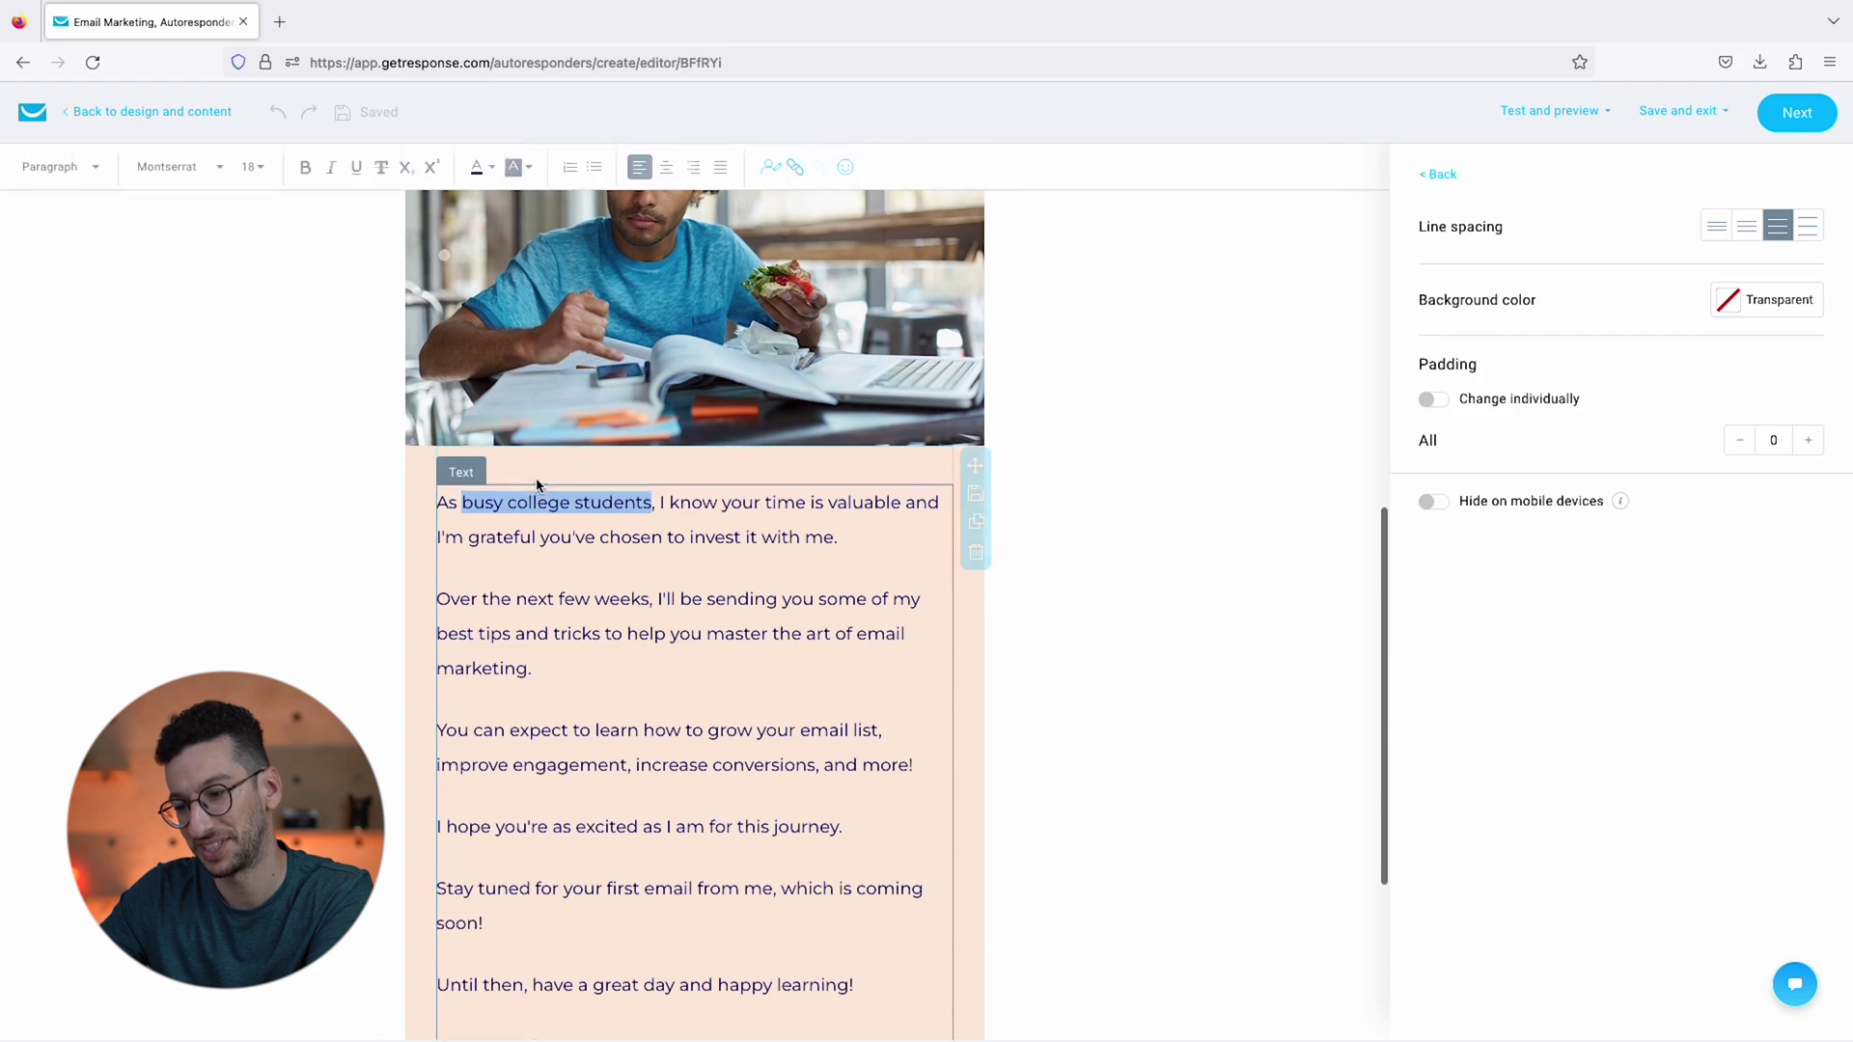
left_click(537, 485)
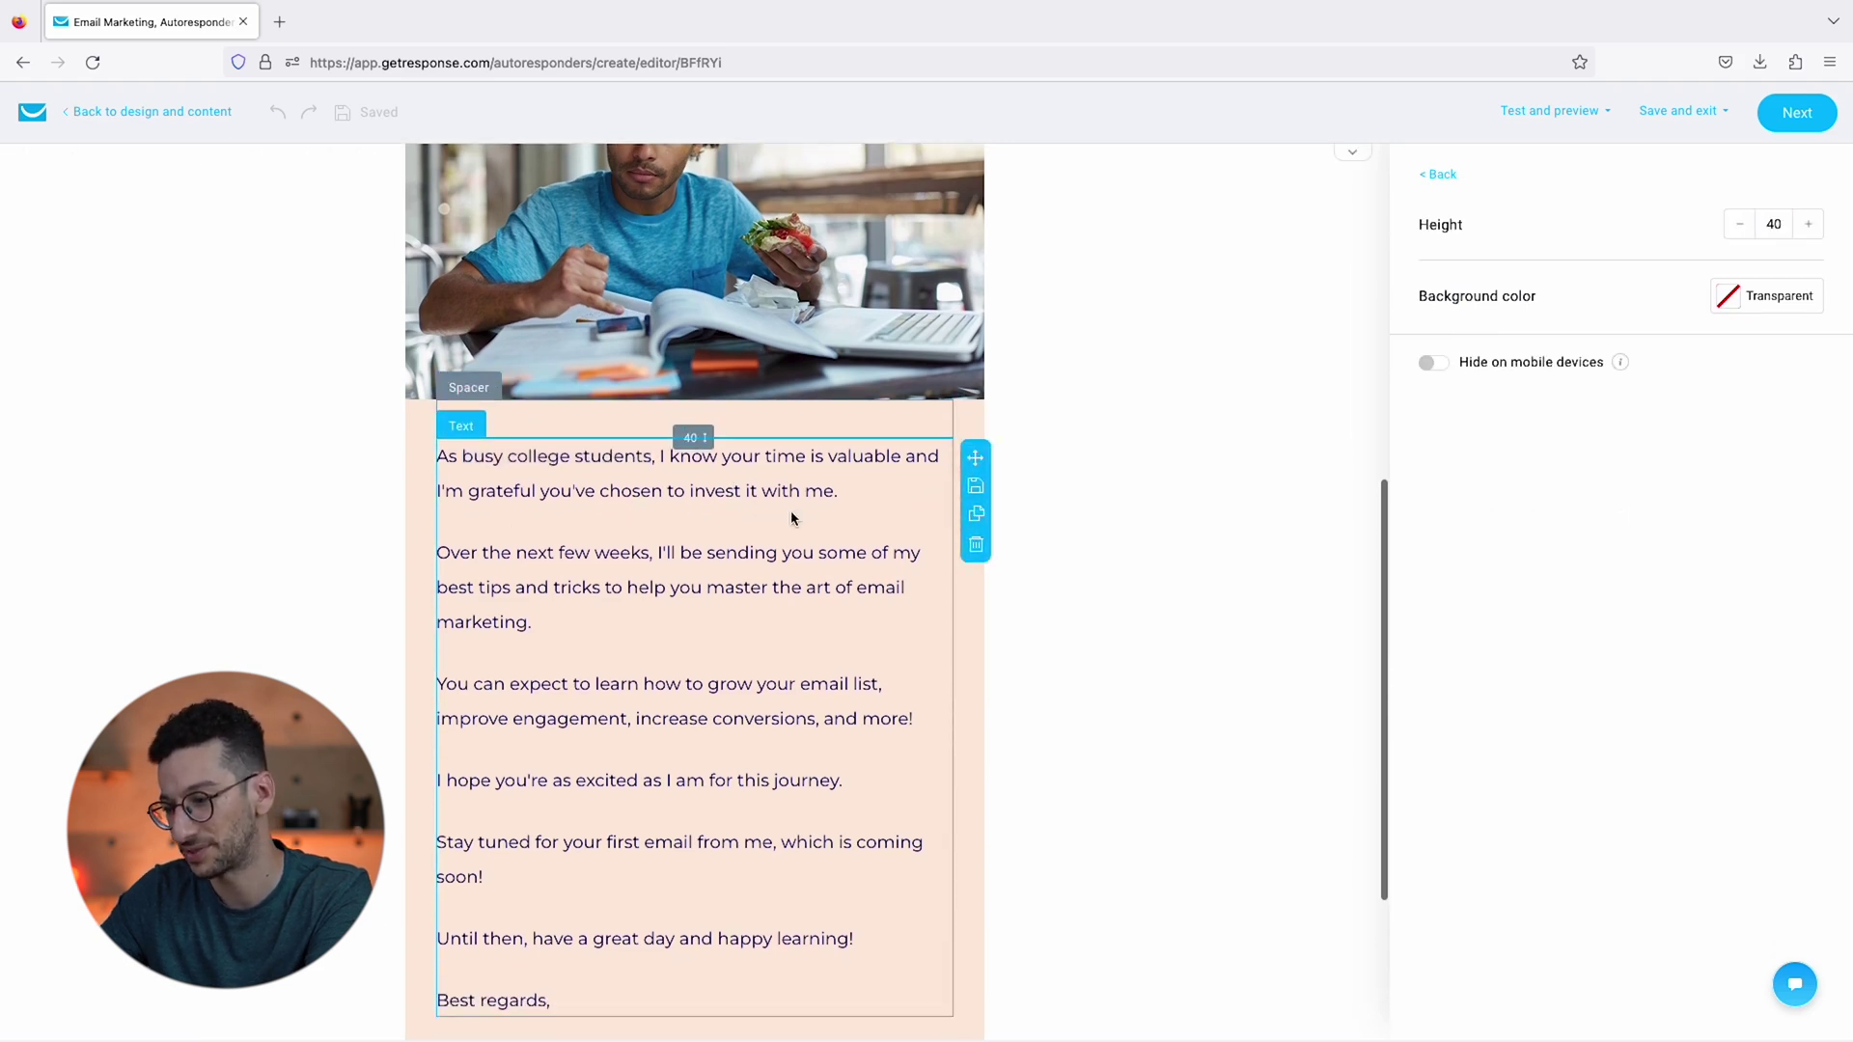
scroll(848, 513, "down", 3)
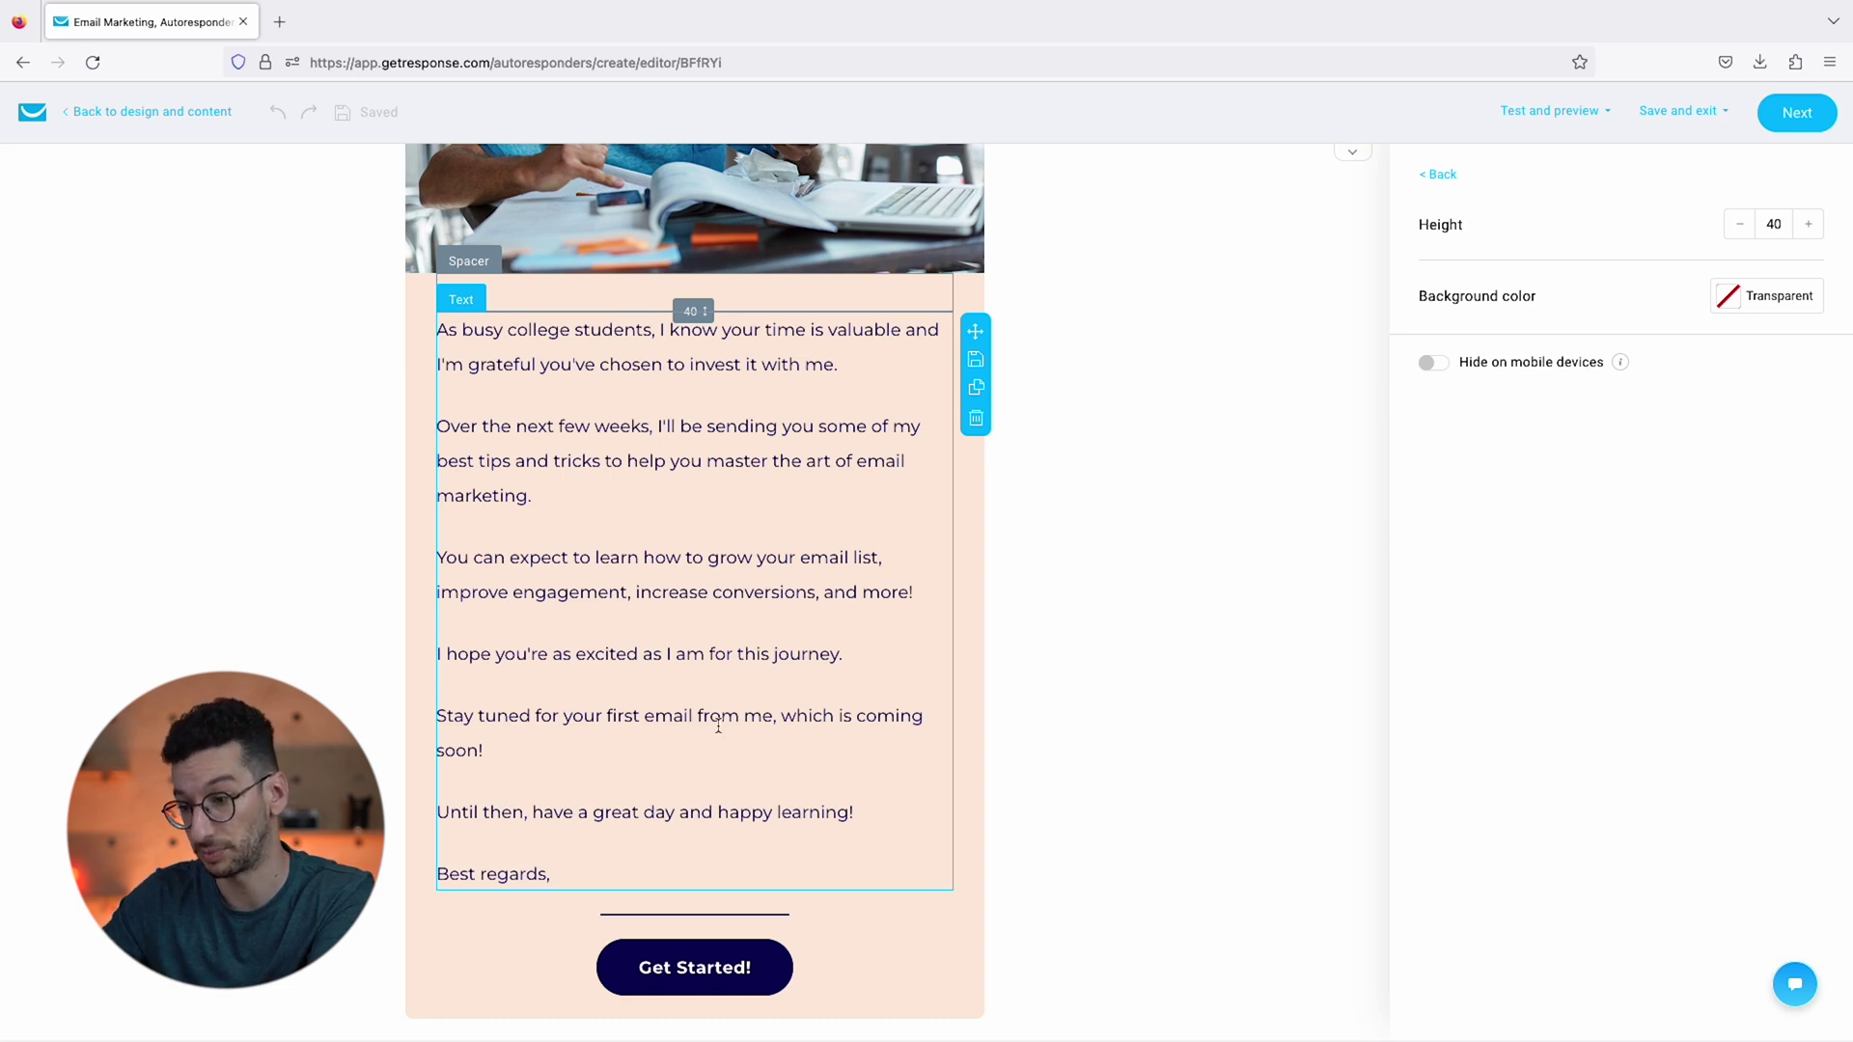
left_click(633, 860)
left_click_drag(552, 915, 431, 743)
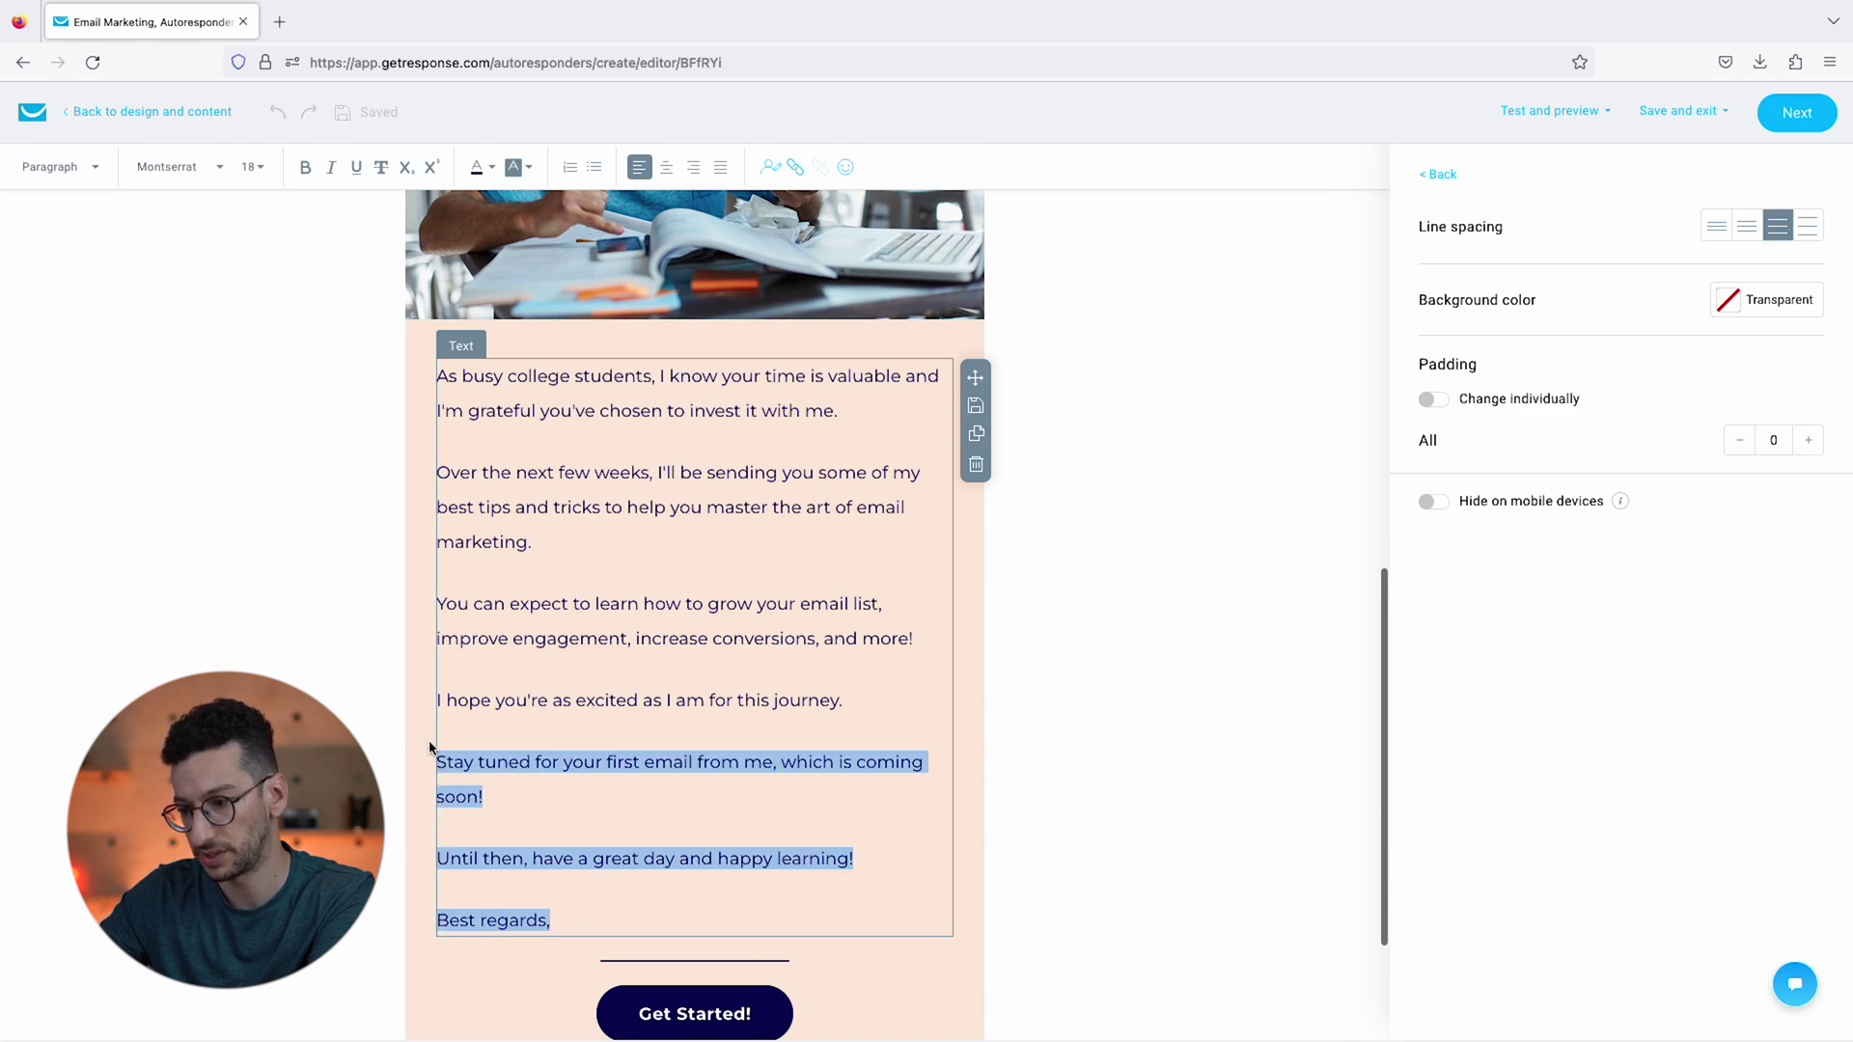
key("BackSpace")
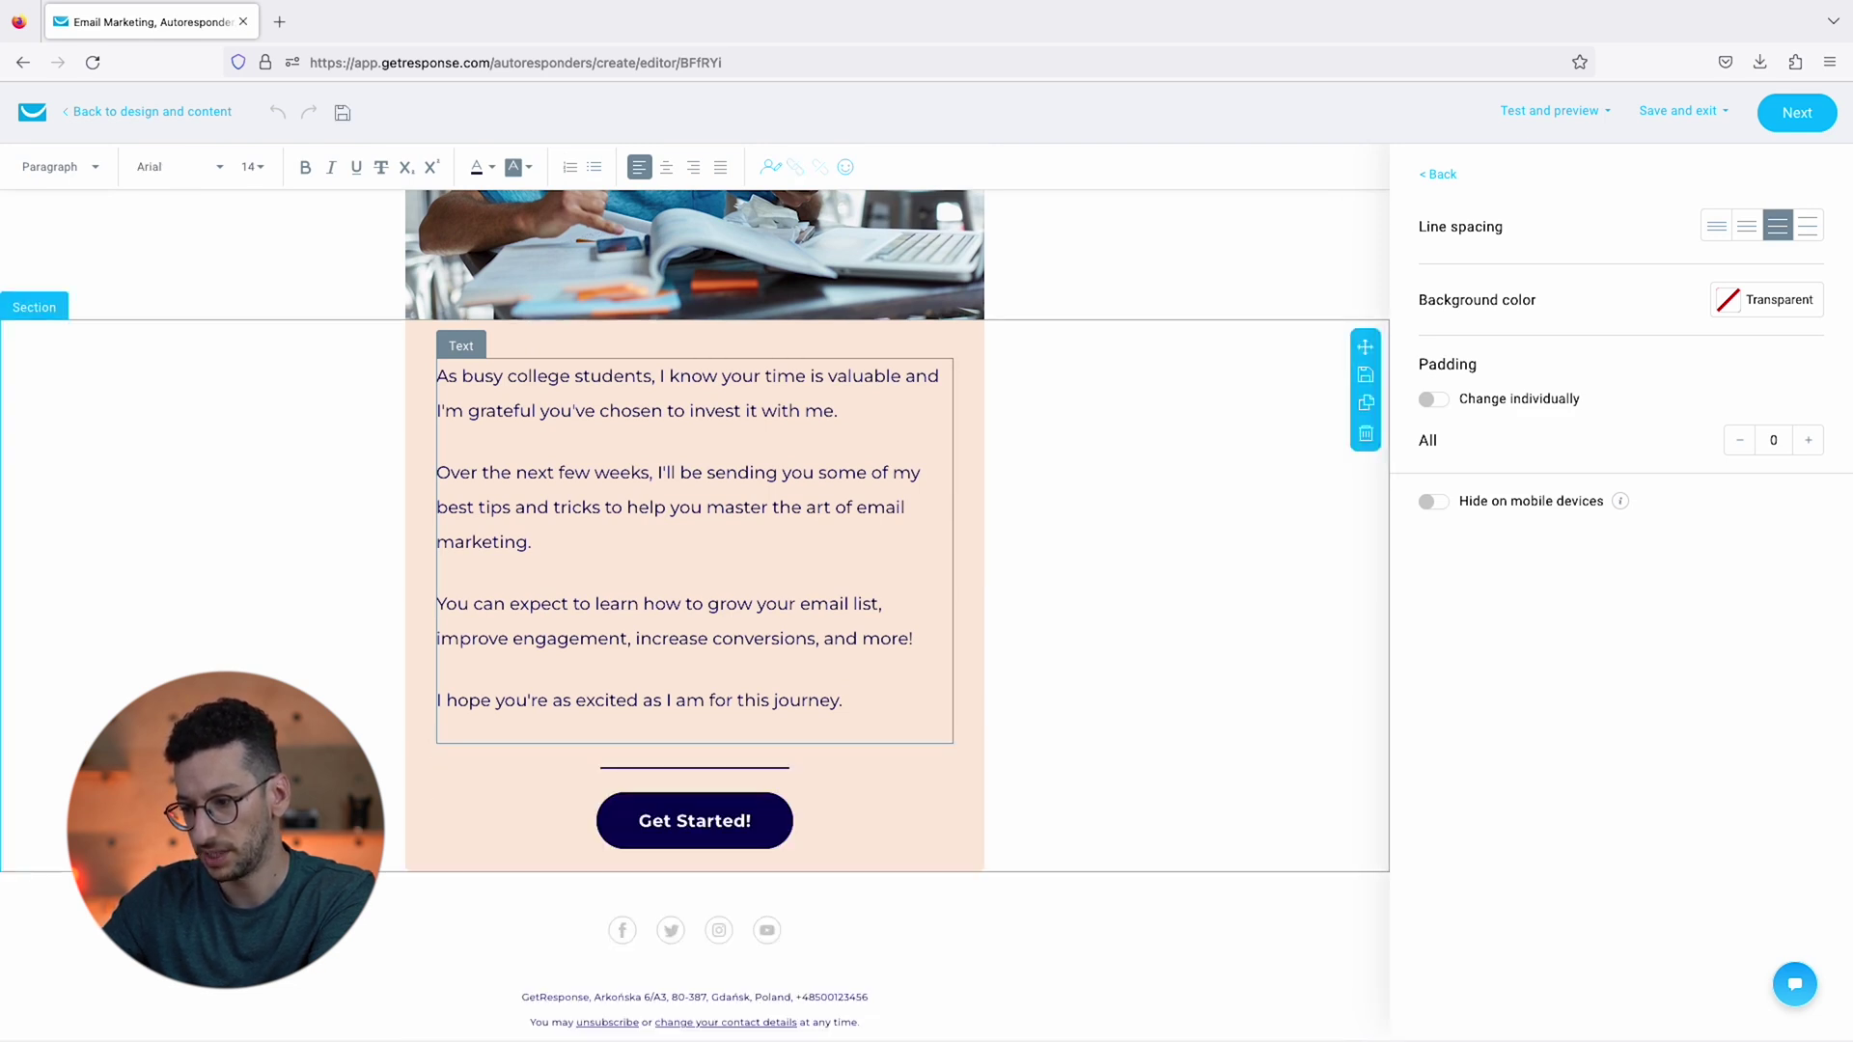
scroll(567, 836, "up", 7)
- Replace the AI-generated headline 'Learn the Secrets of Email Marketing from a Pro!' with 'Thank you for joining!'
left_click(567, 836)
scroll(1004, 647, "down", 3)
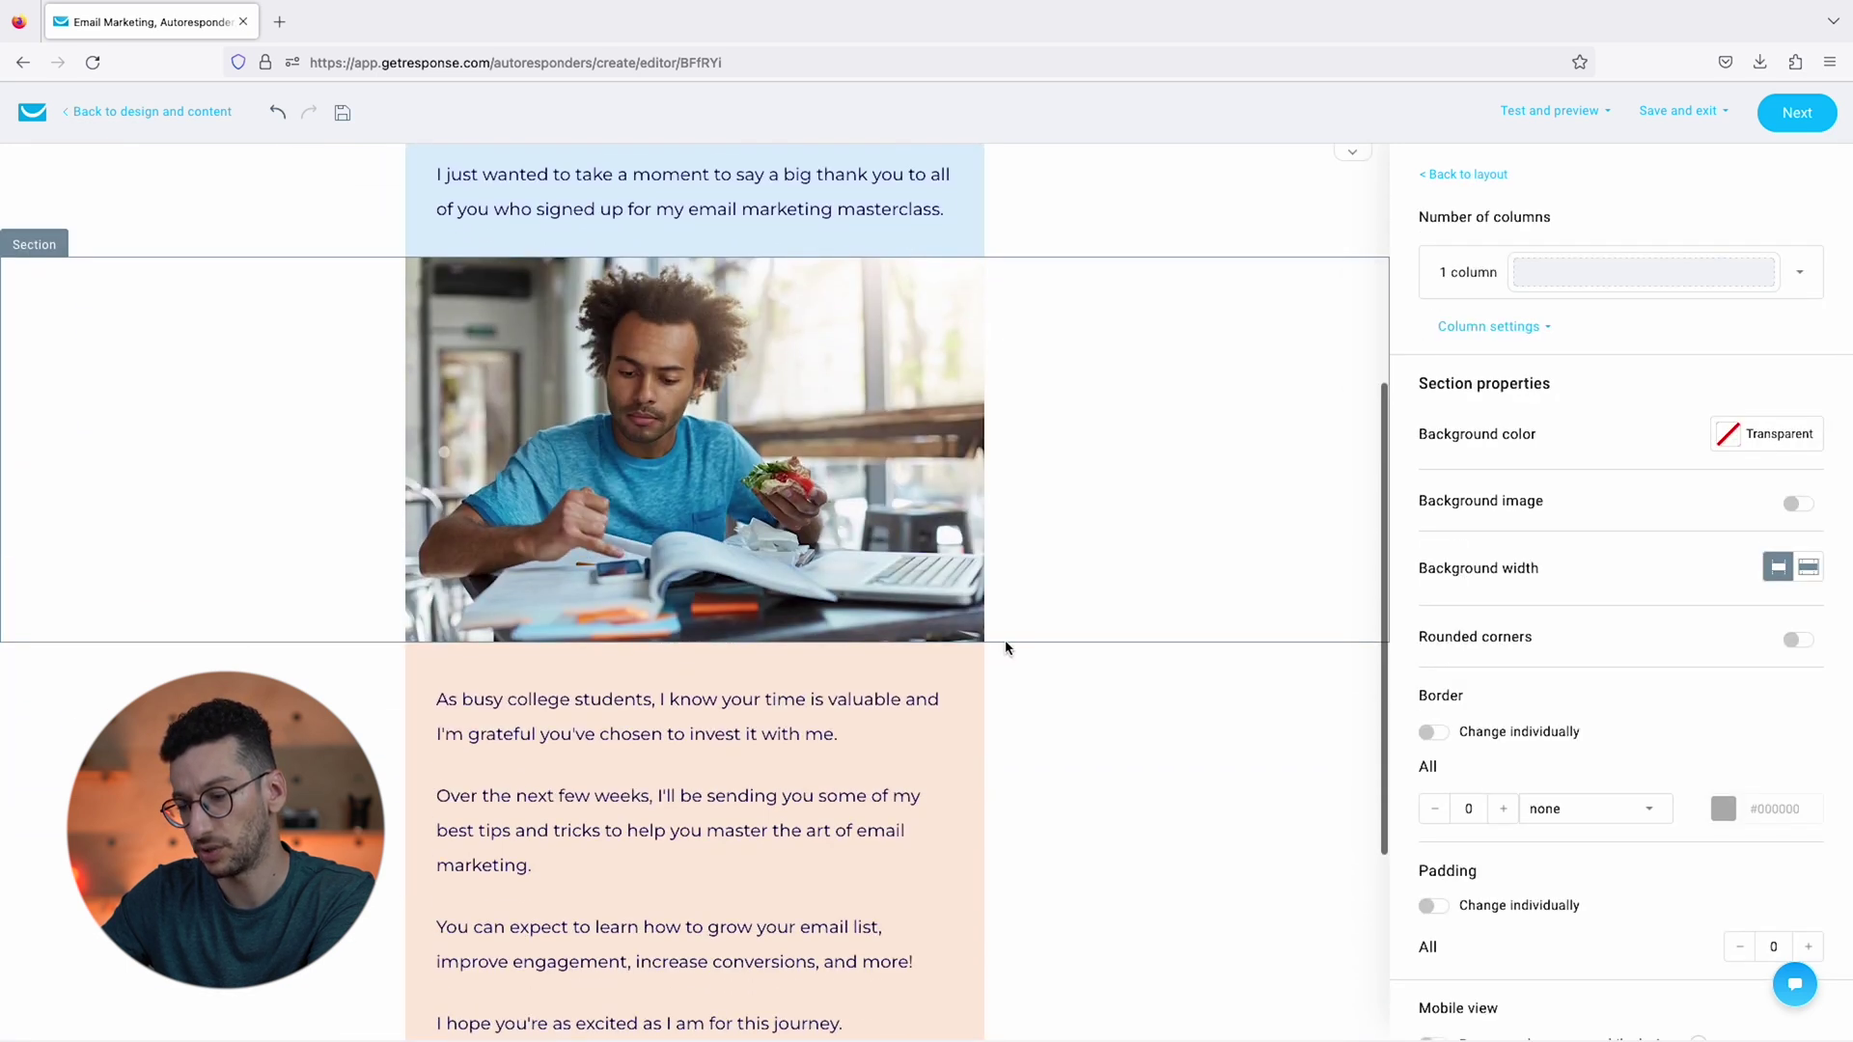
scroll(999, 495, "up", 1)
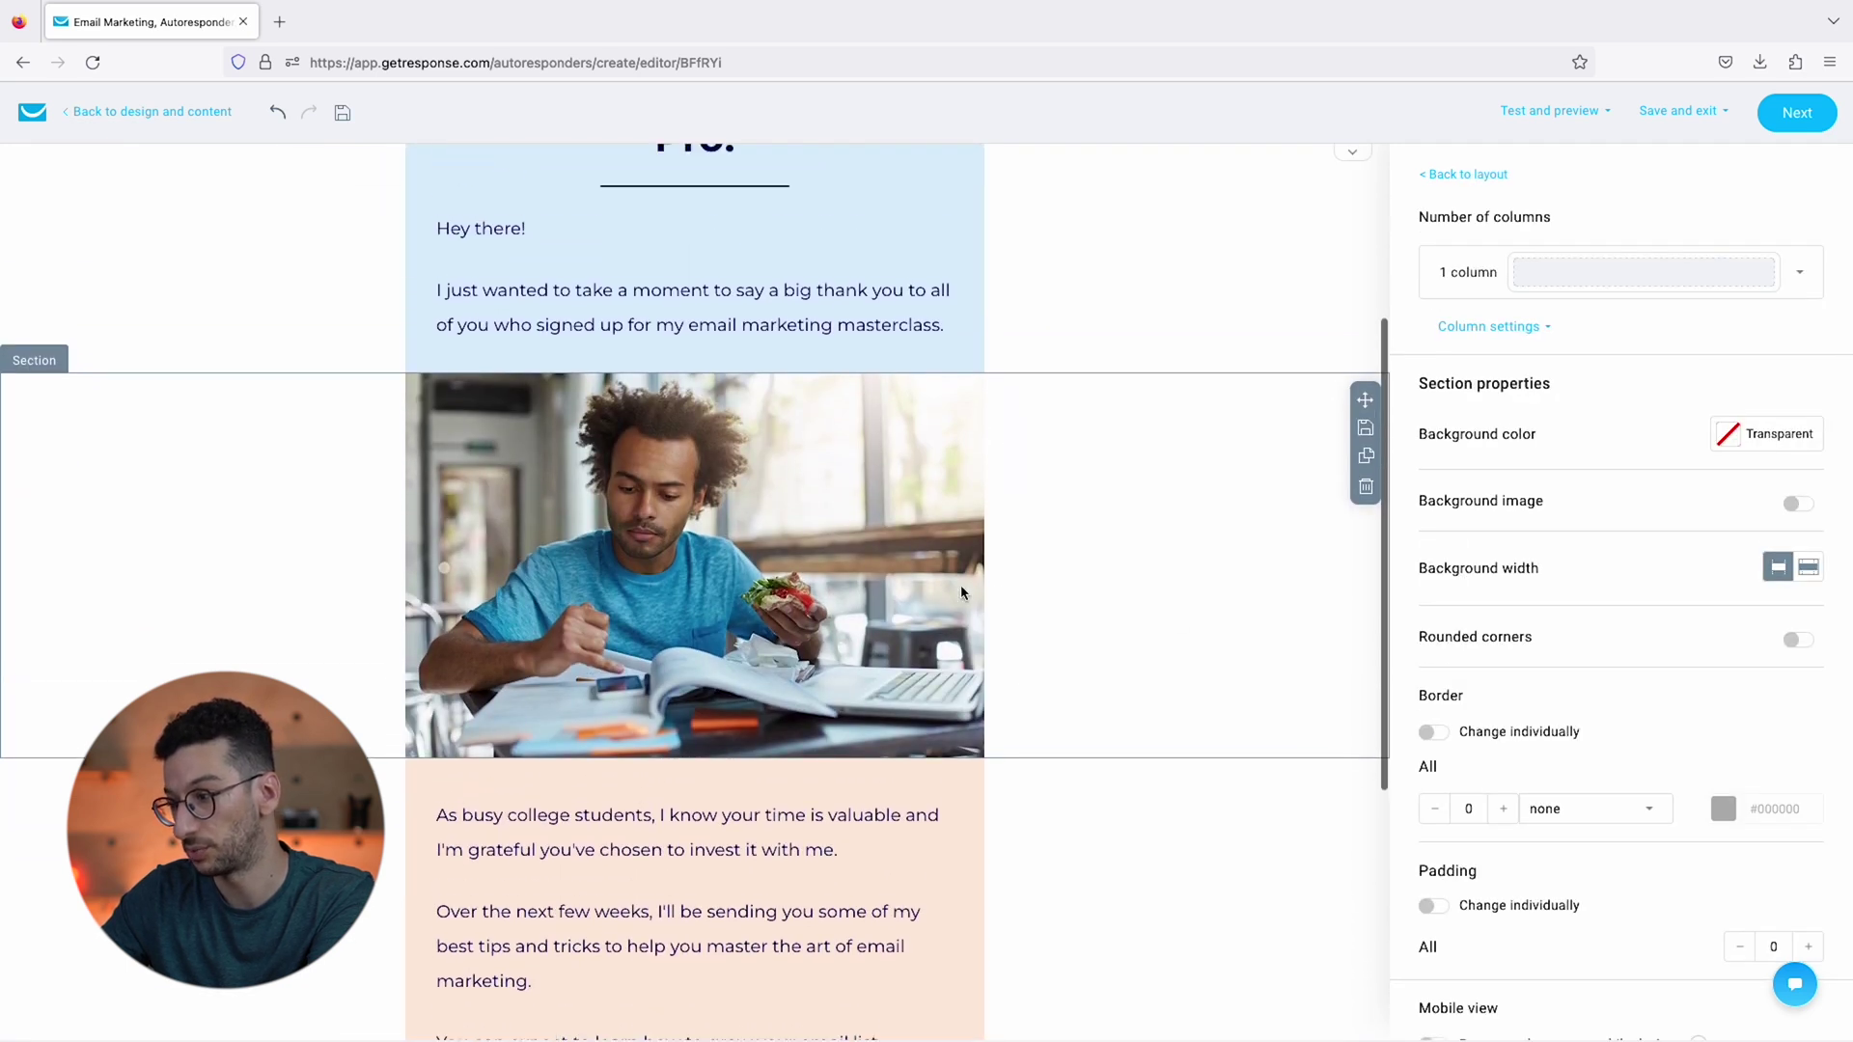
scroll(1120, 540, "up", 3)
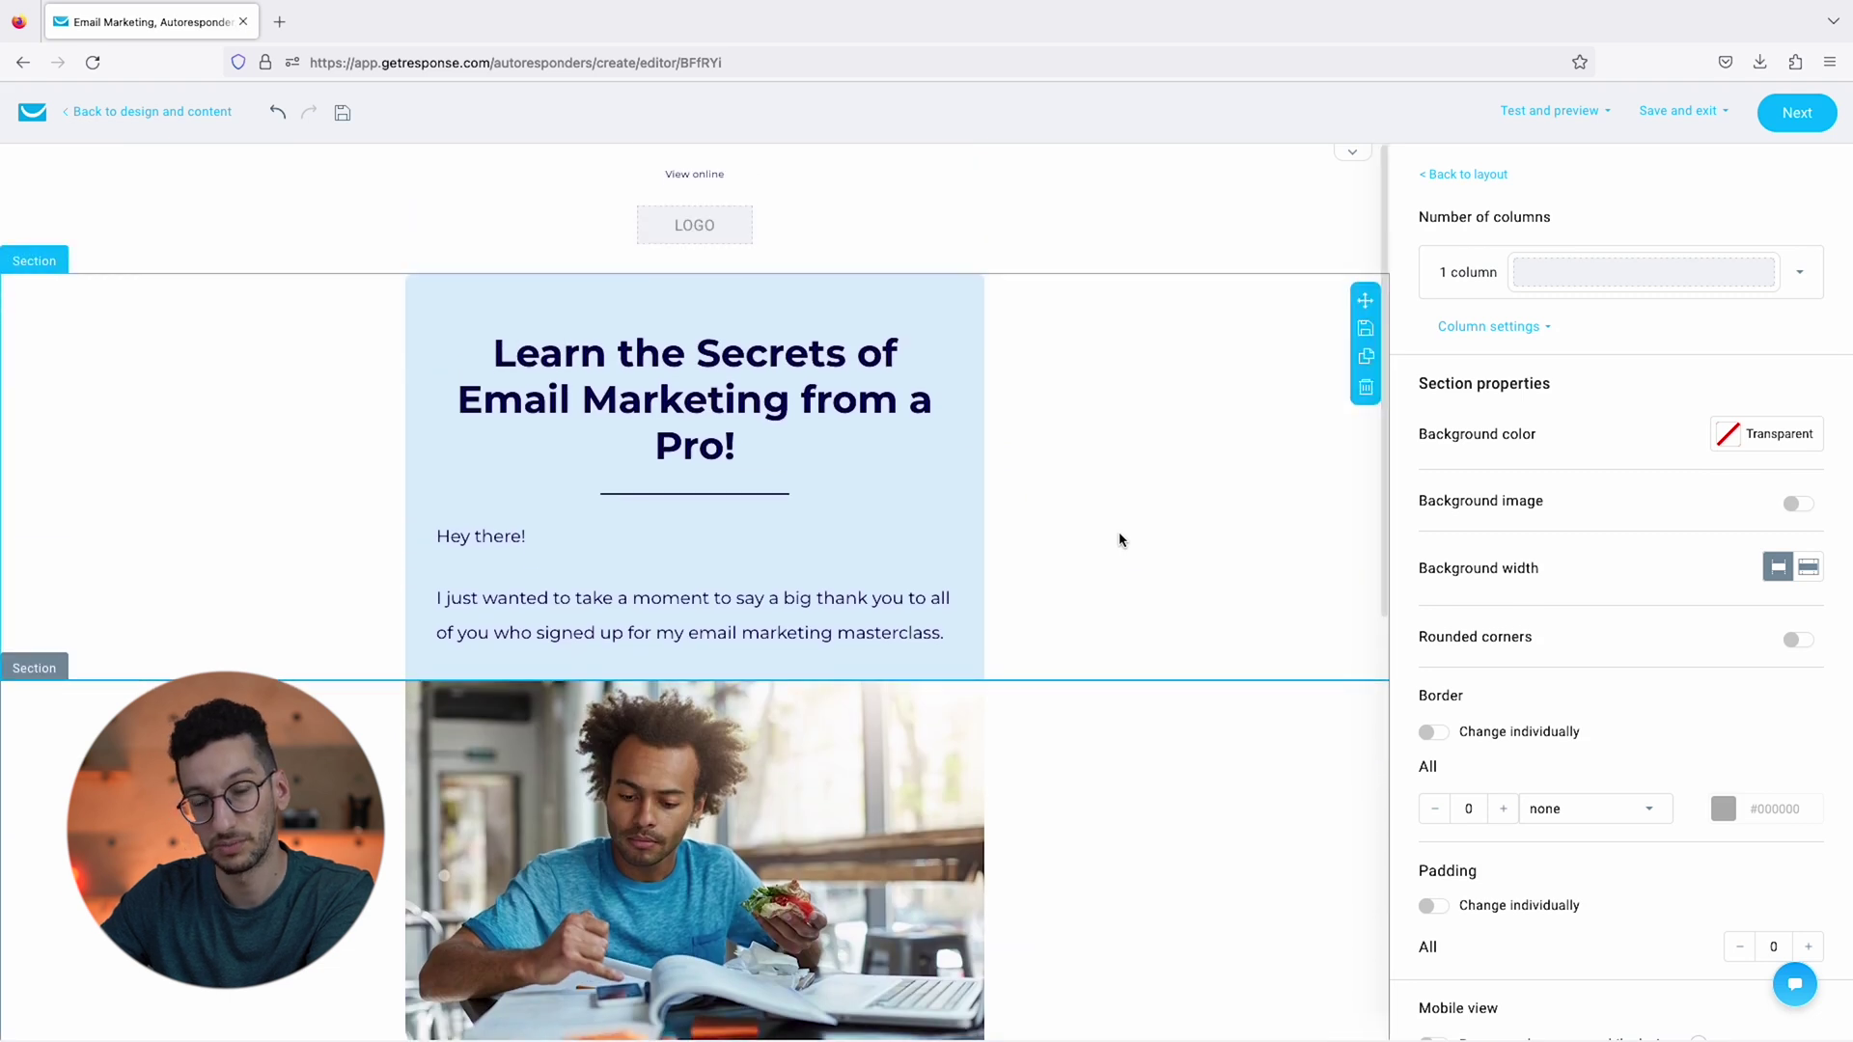
triple_click(800, 359)
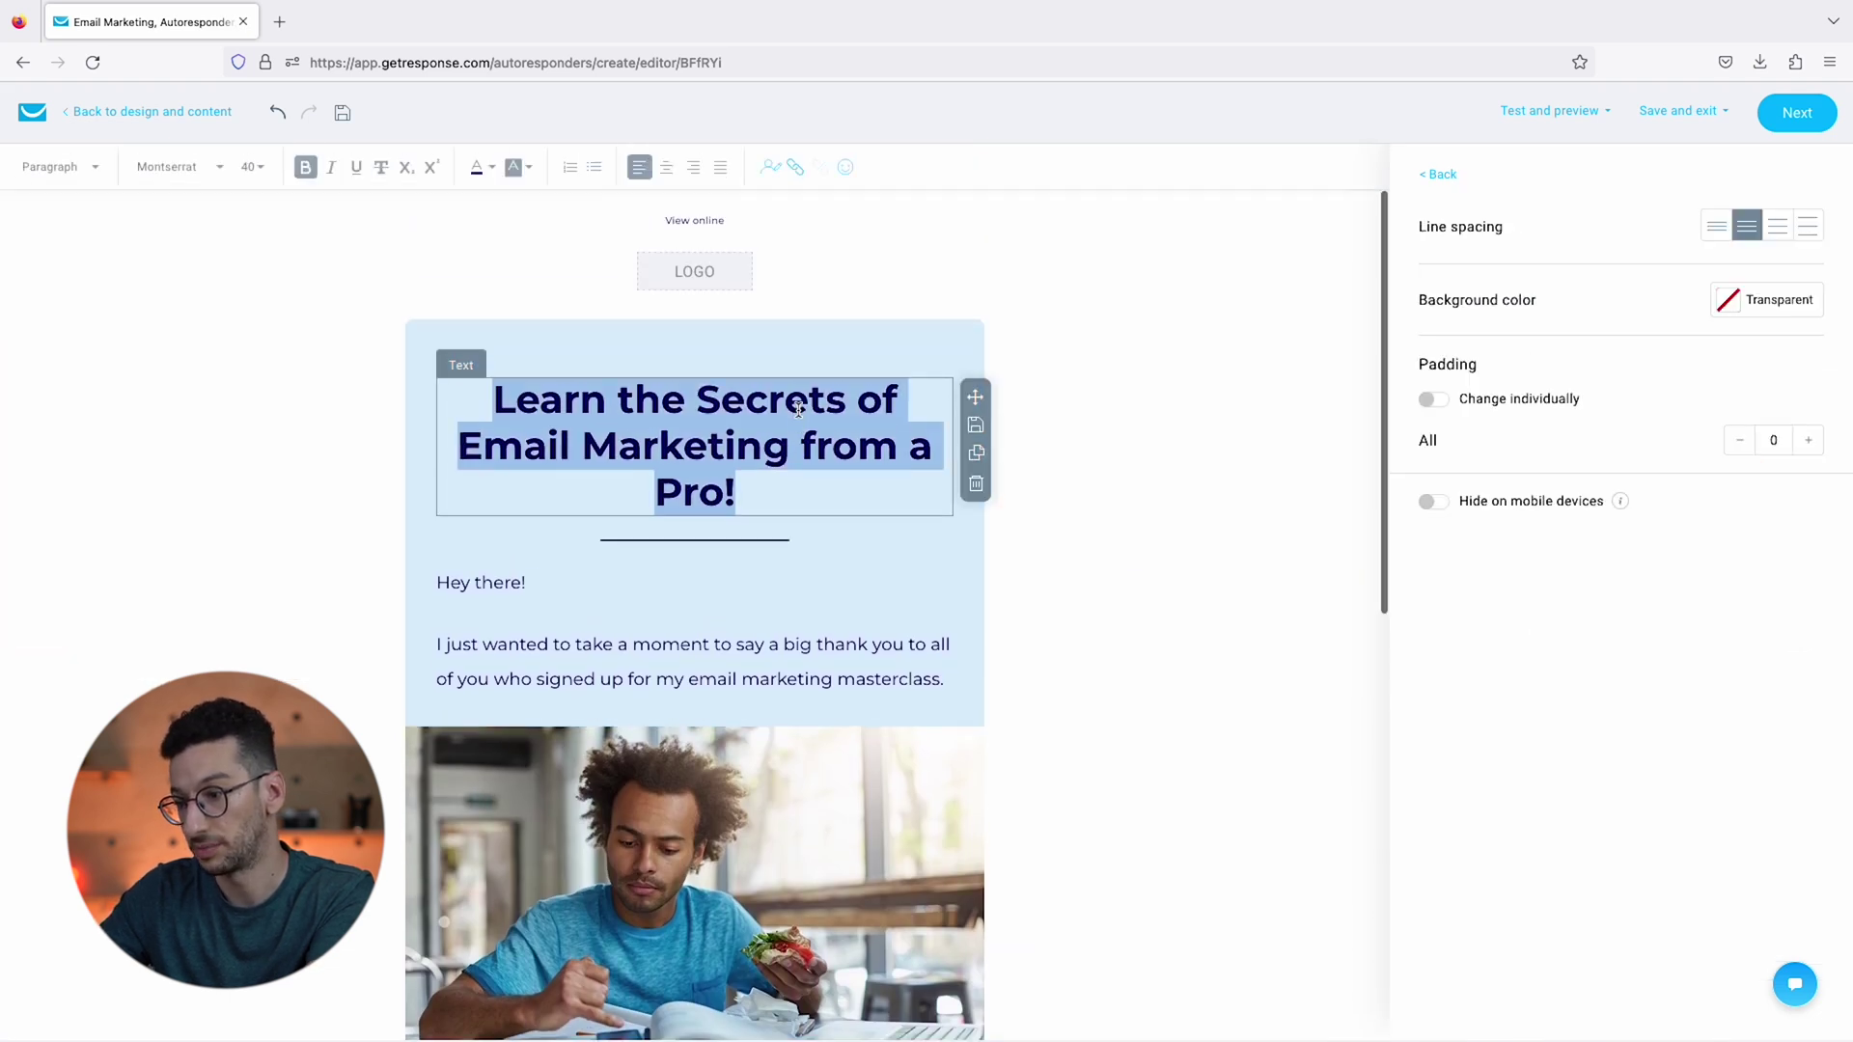
type("Than")
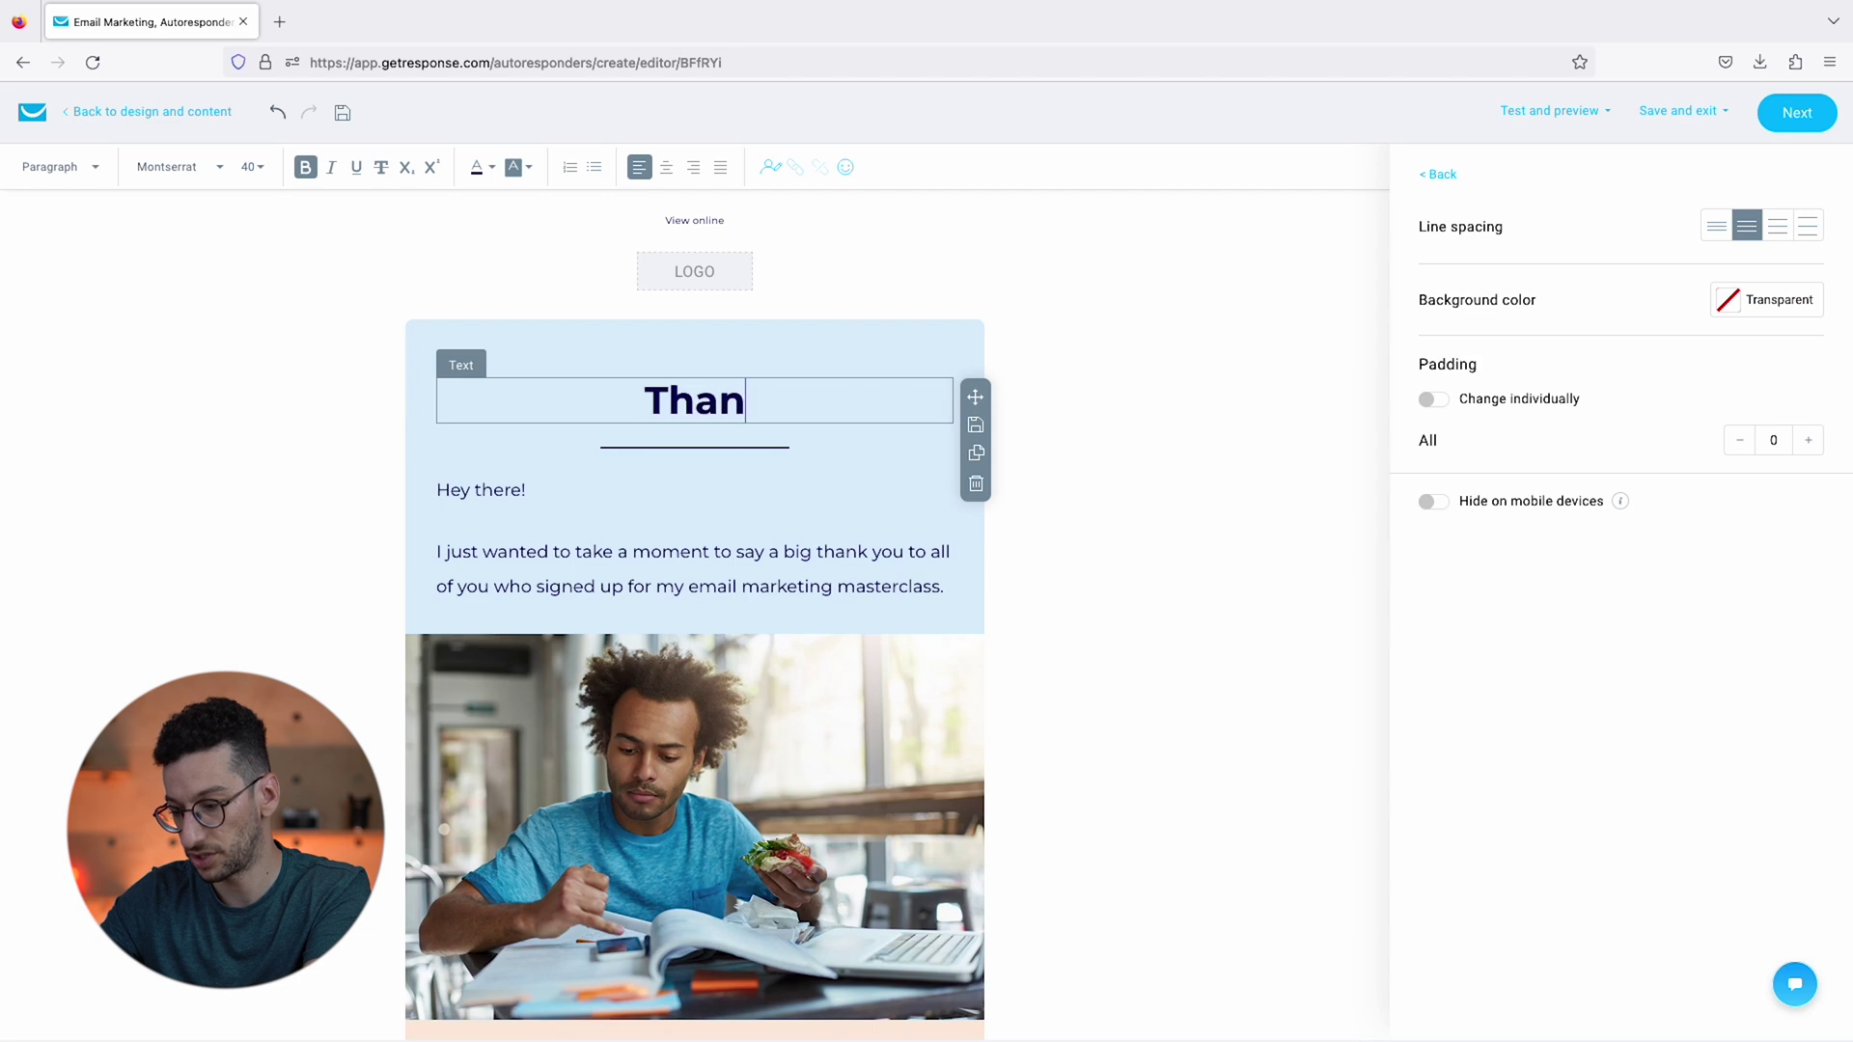
type("k you for joining!")
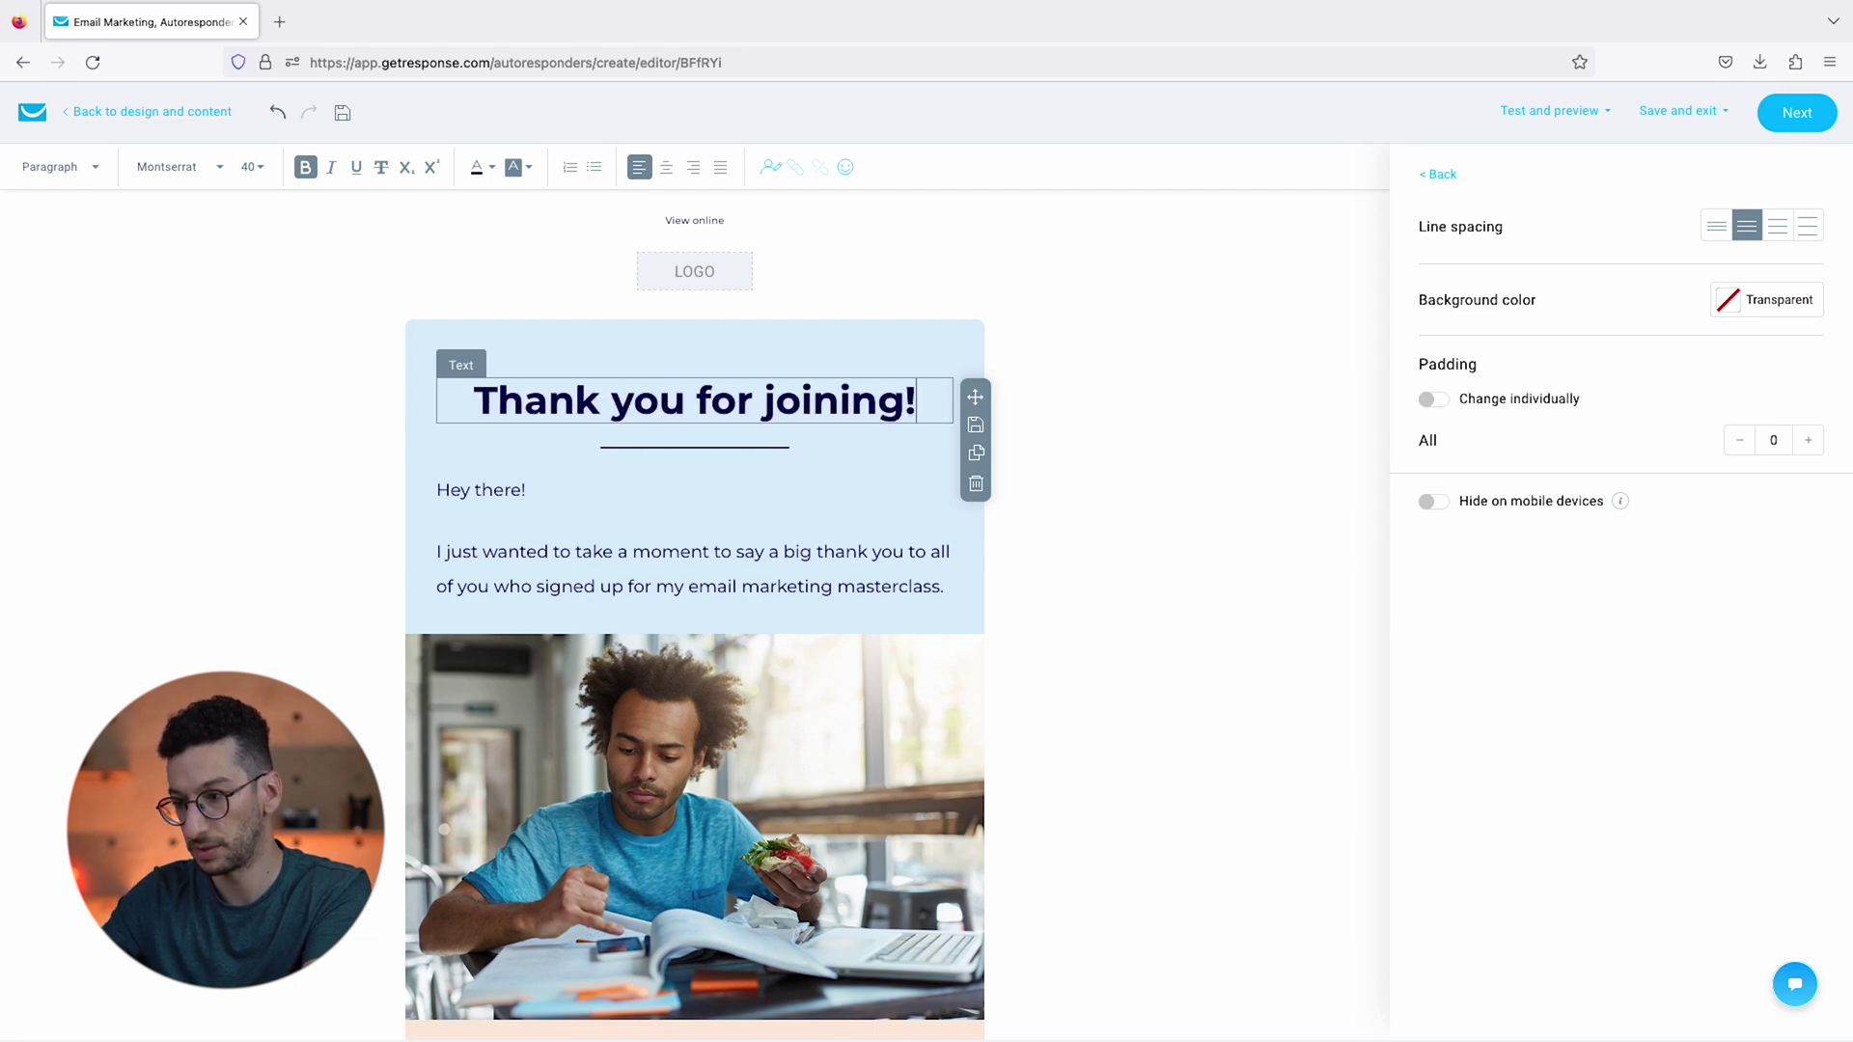
left_click(151, 666)
scroll(467, 652, "down", 5)
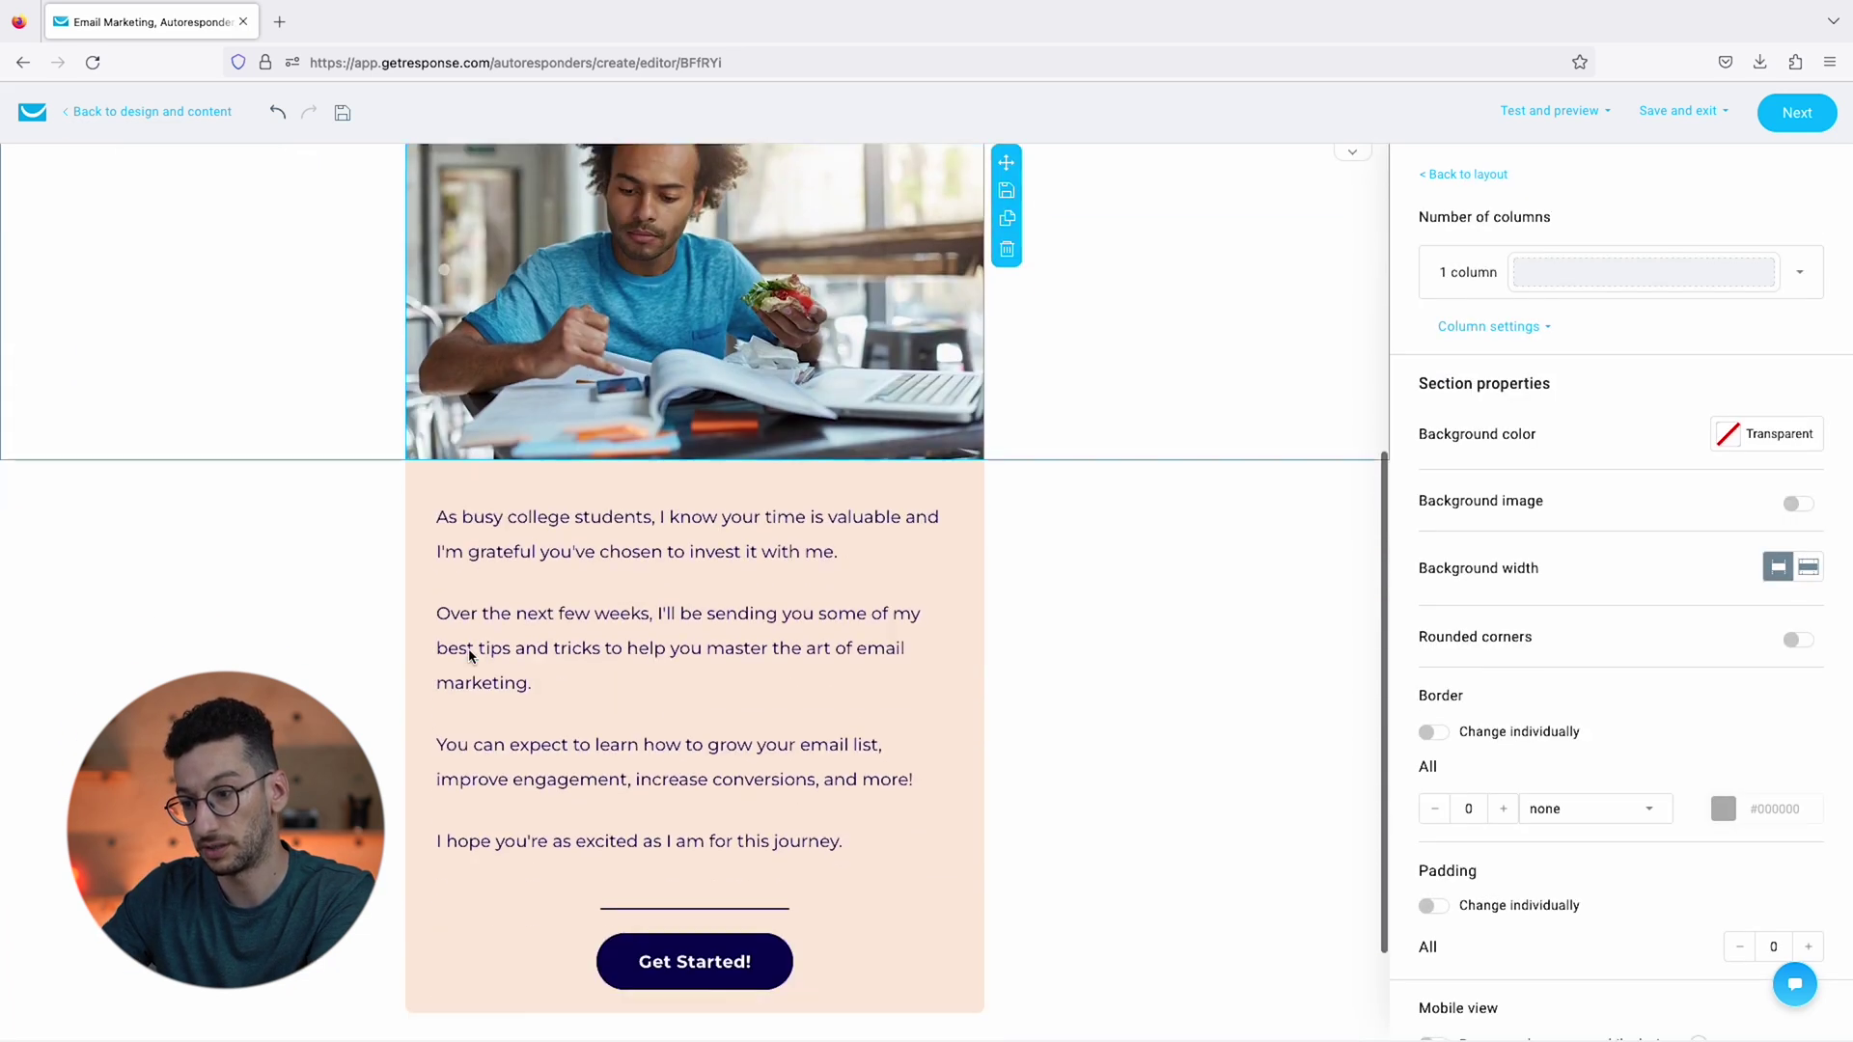
scroll(470, 656, "up", 5)
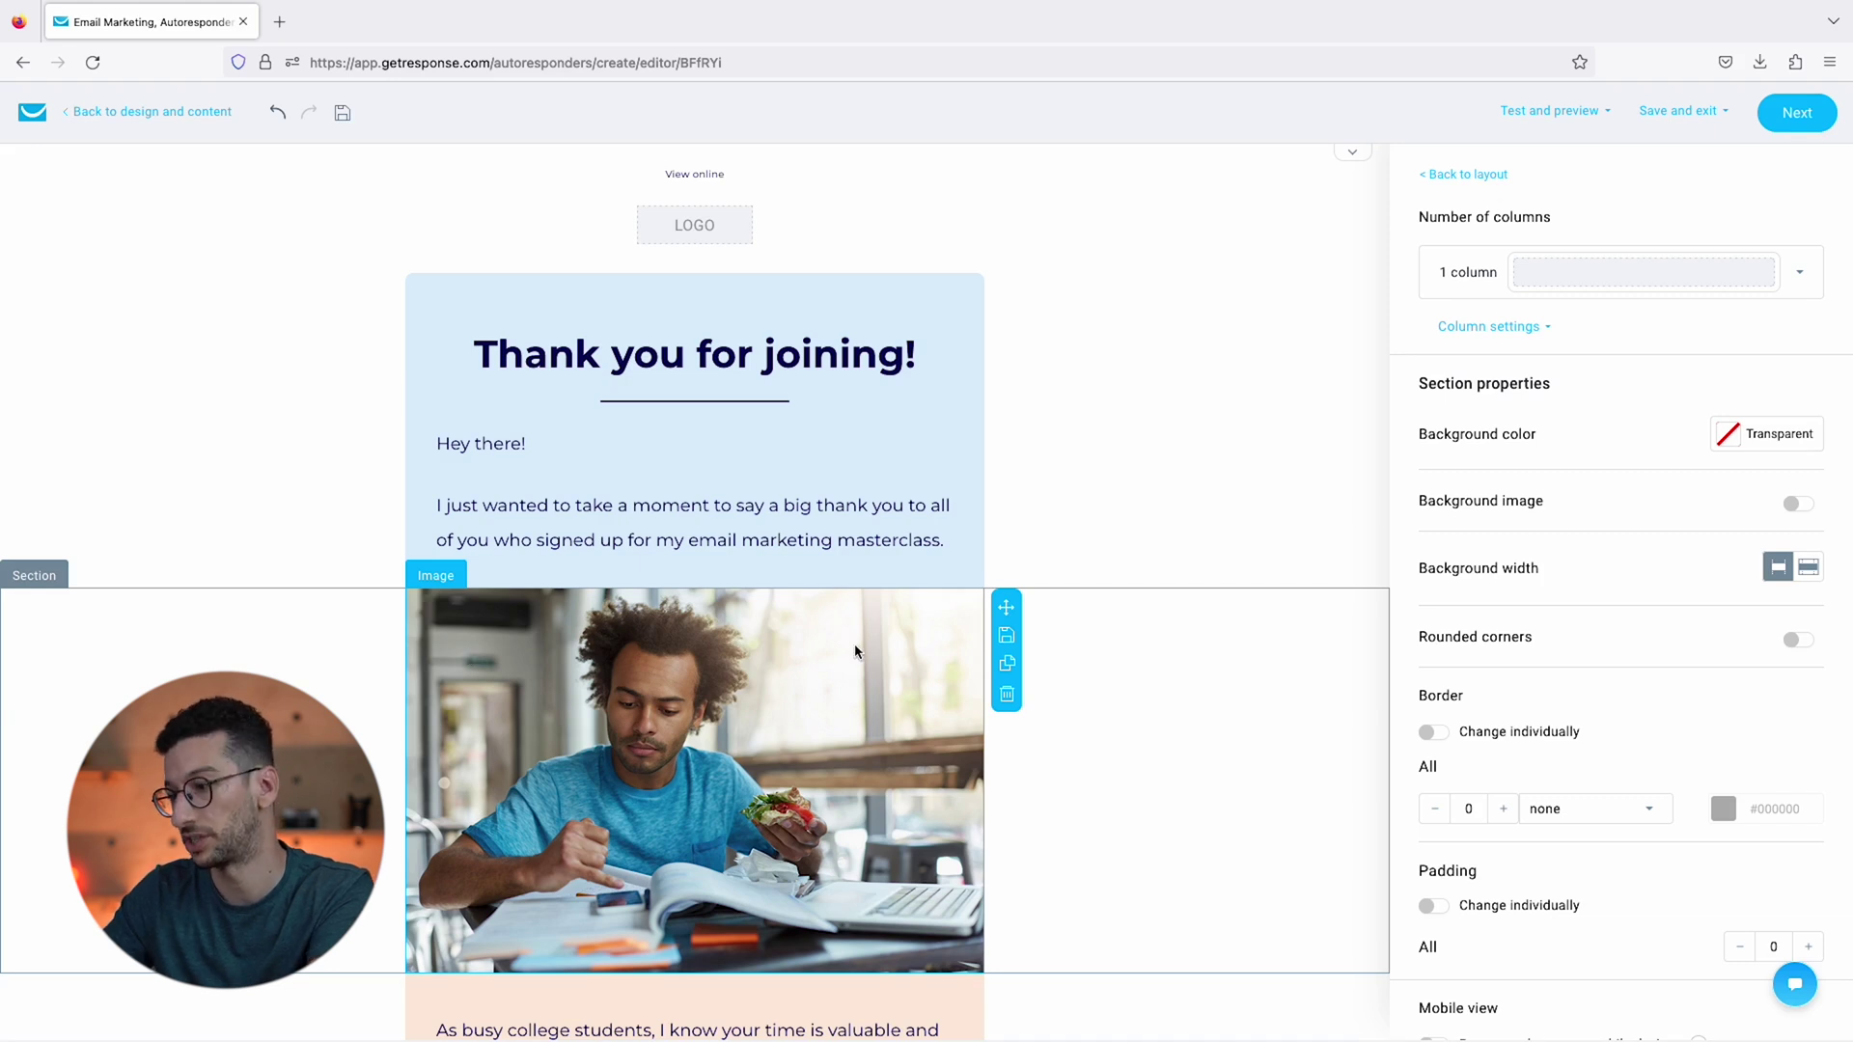
left_click(1799, 110)
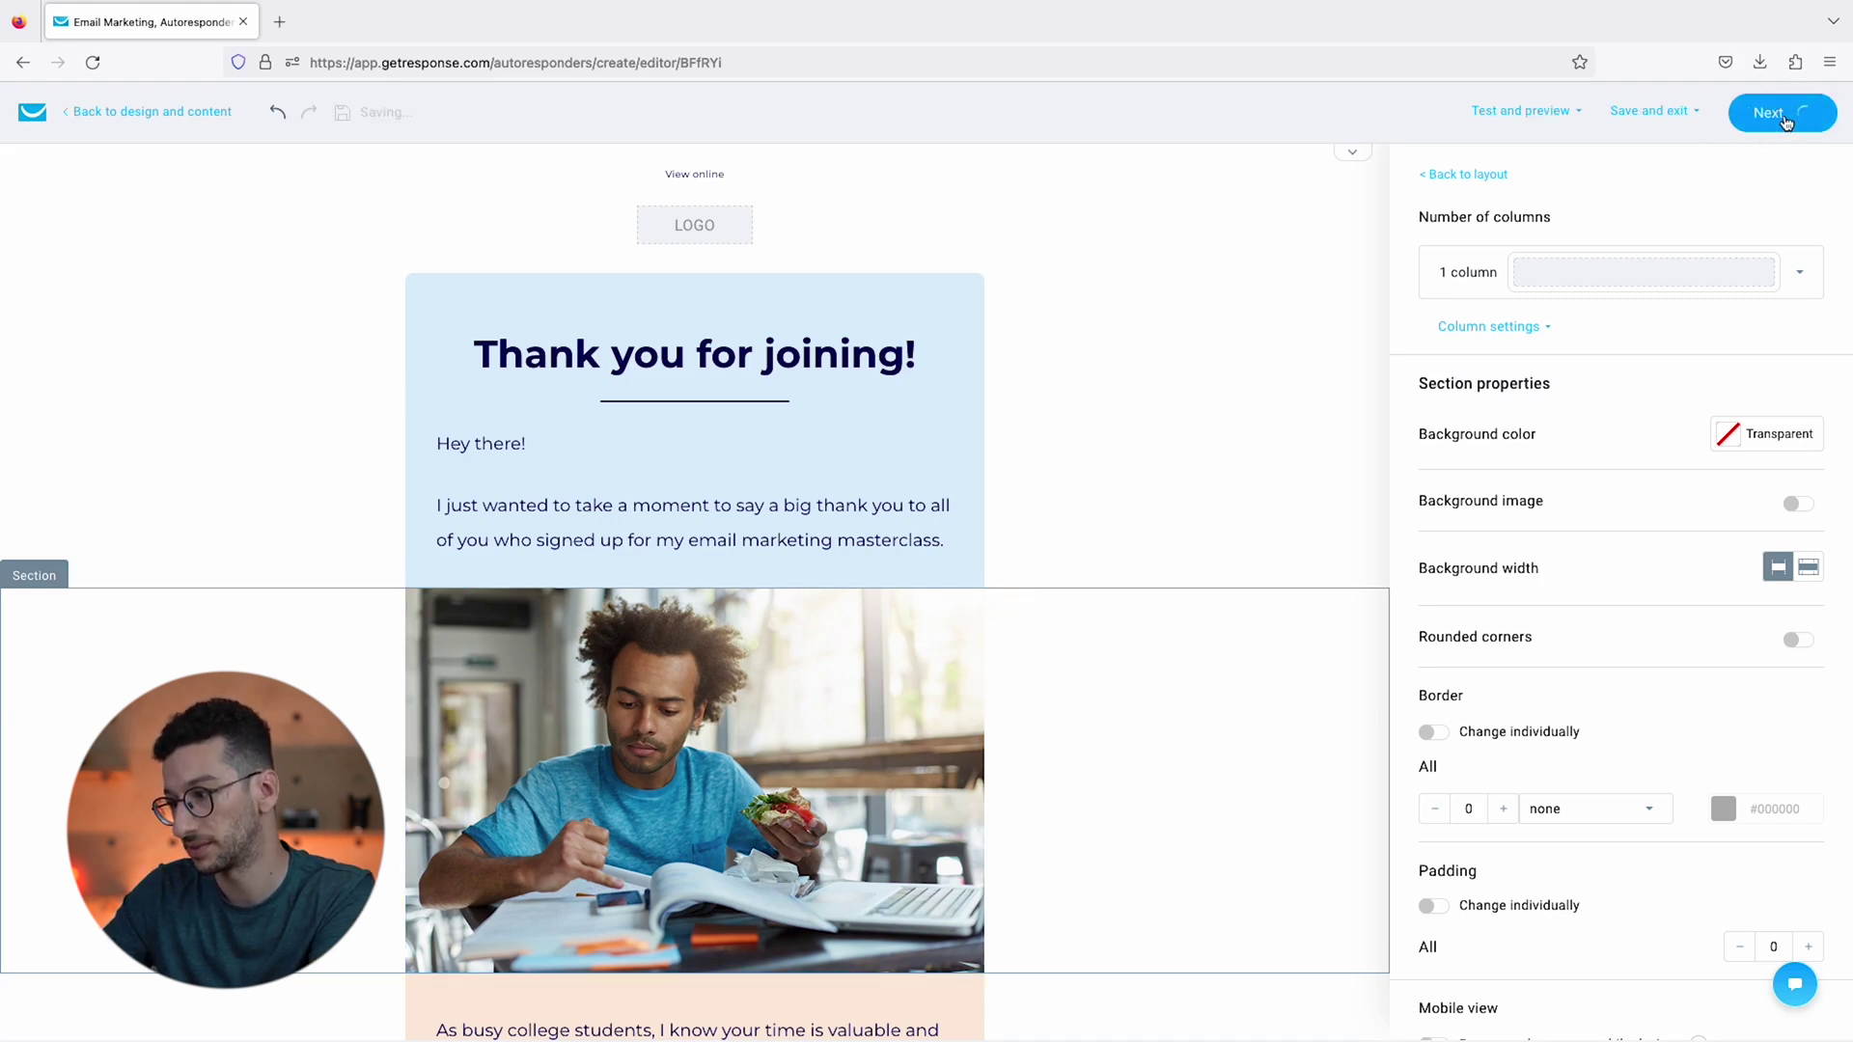
left_click(641, 323)
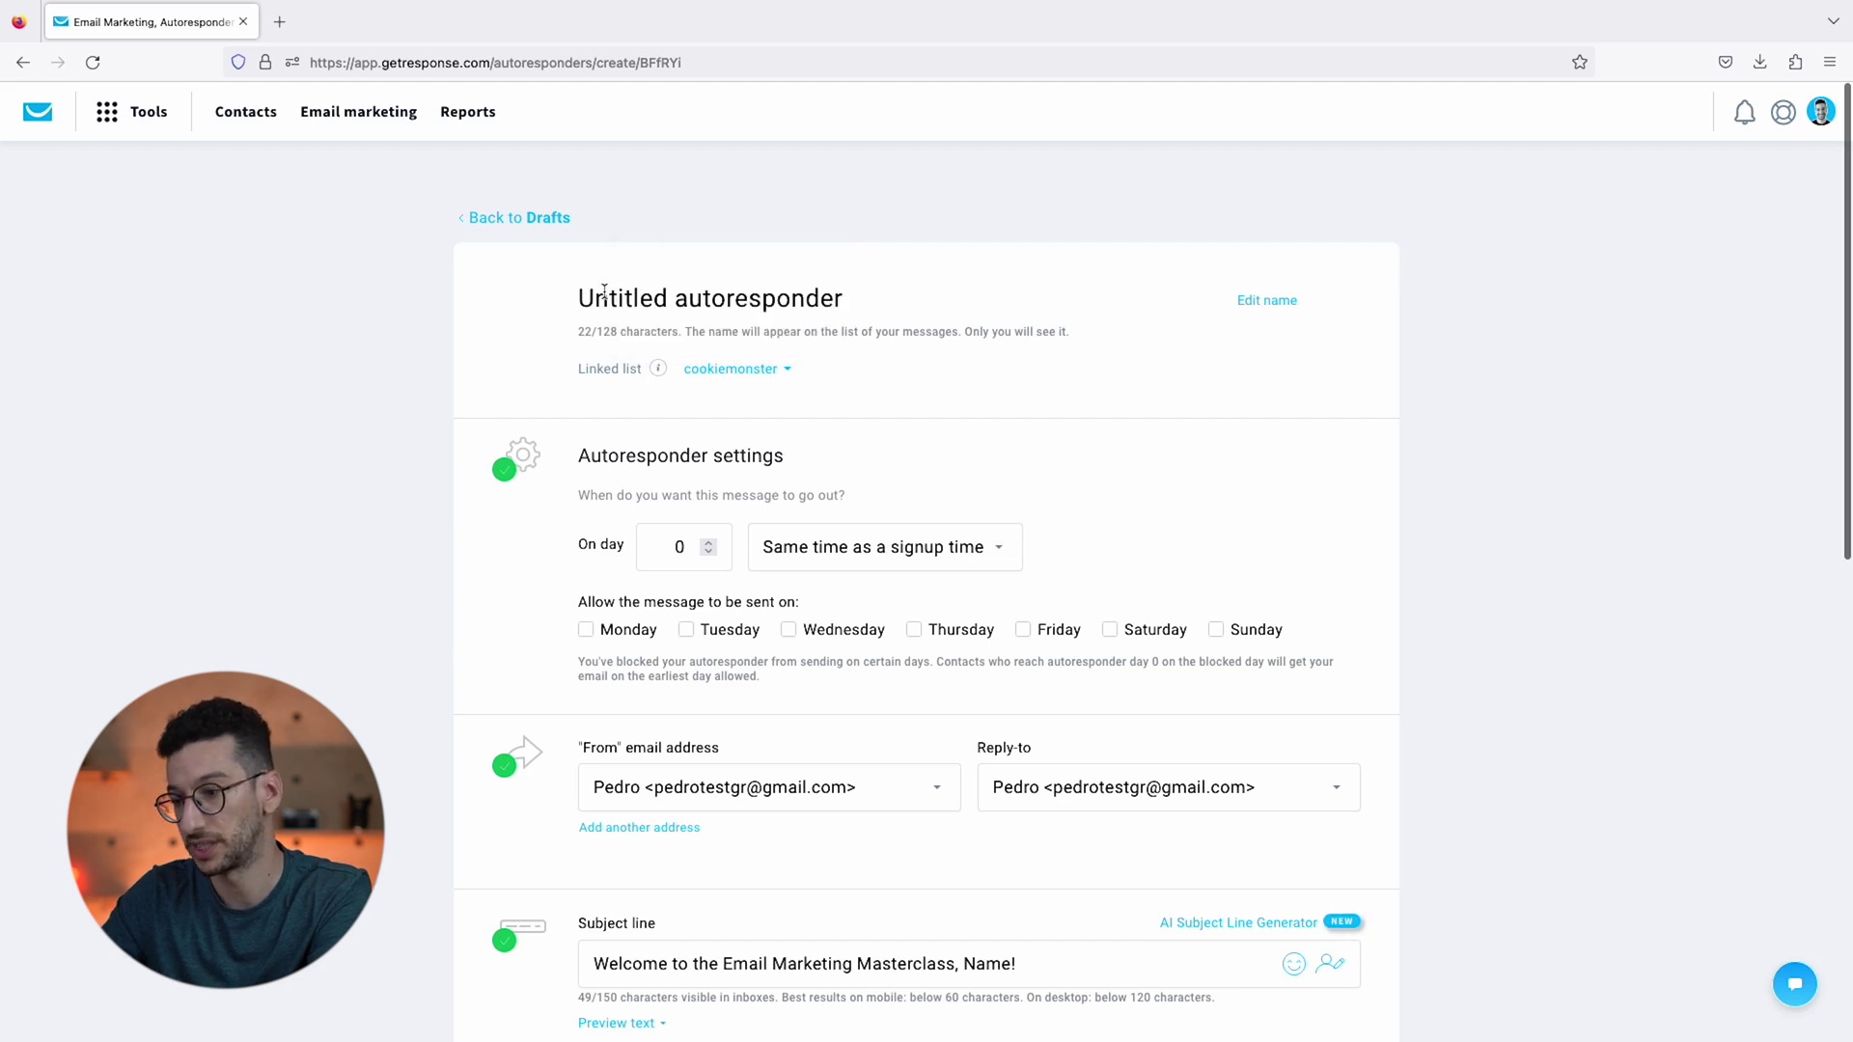
key("ctrl+a")
type("Welcome message")
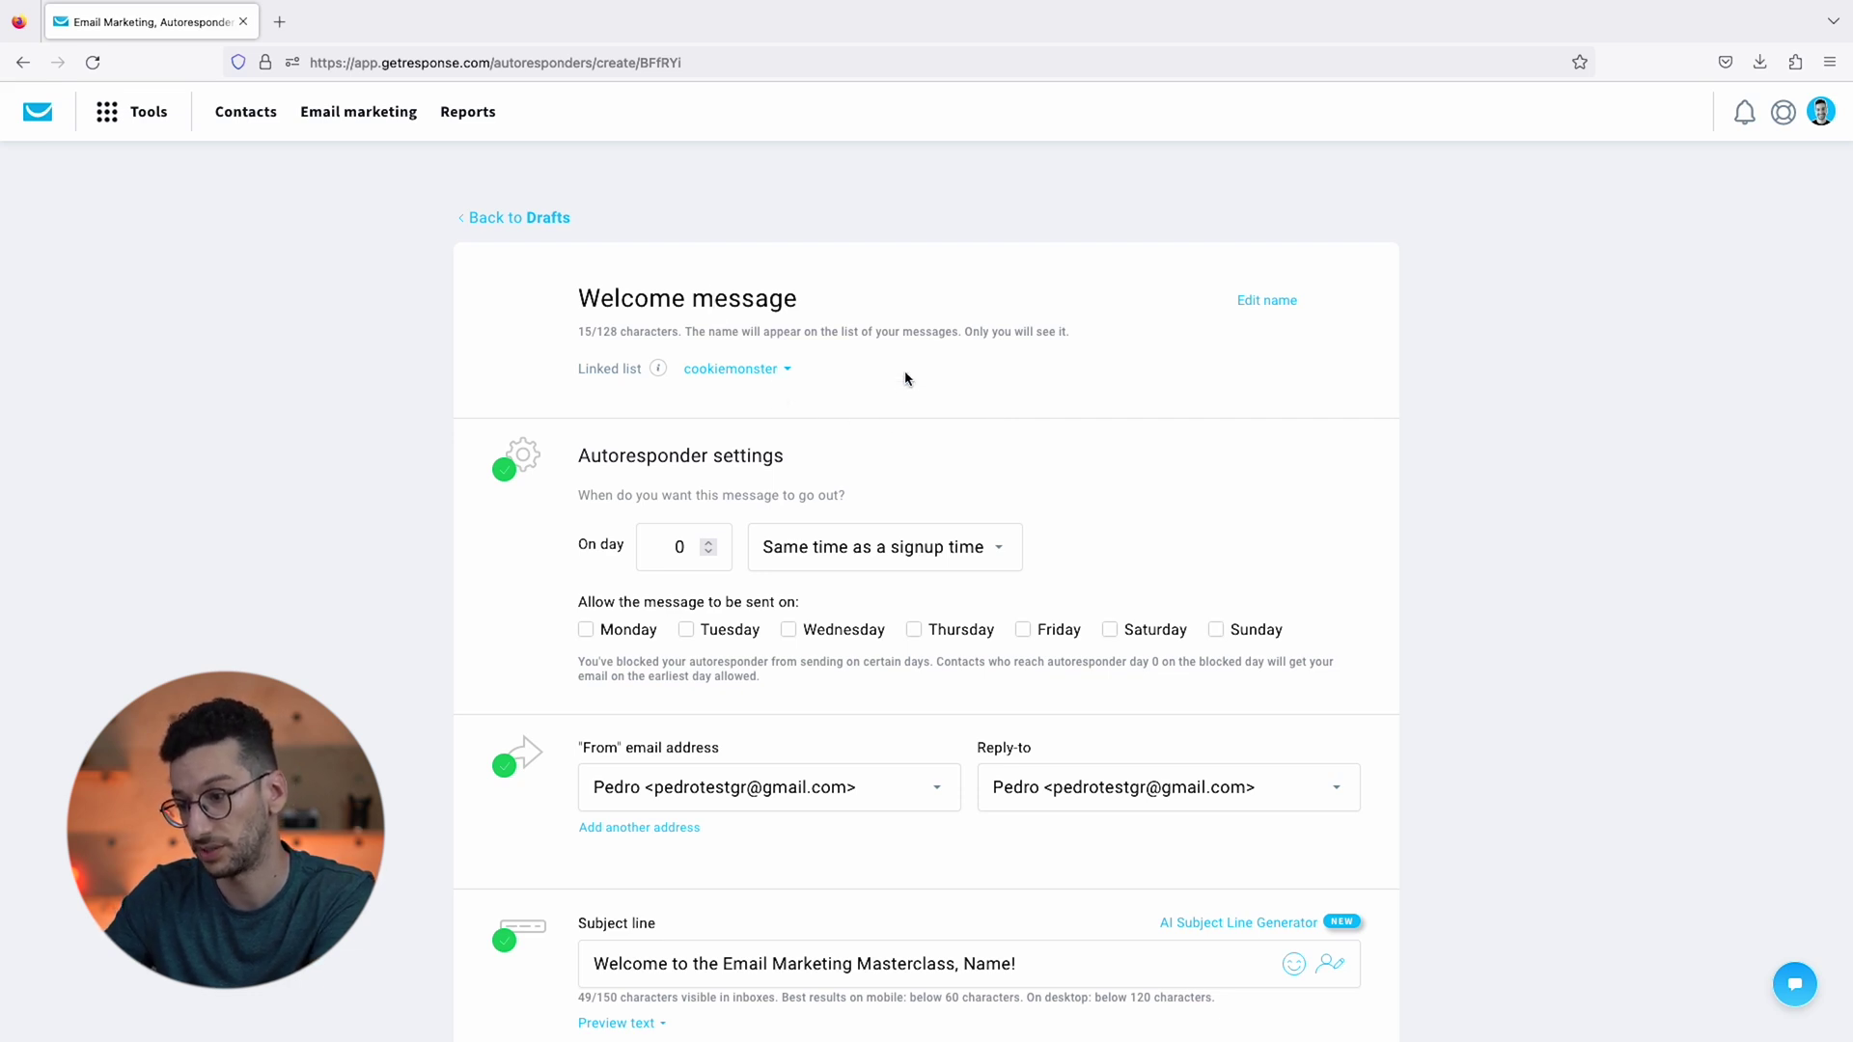
scroll(952, 500, "down", 2)
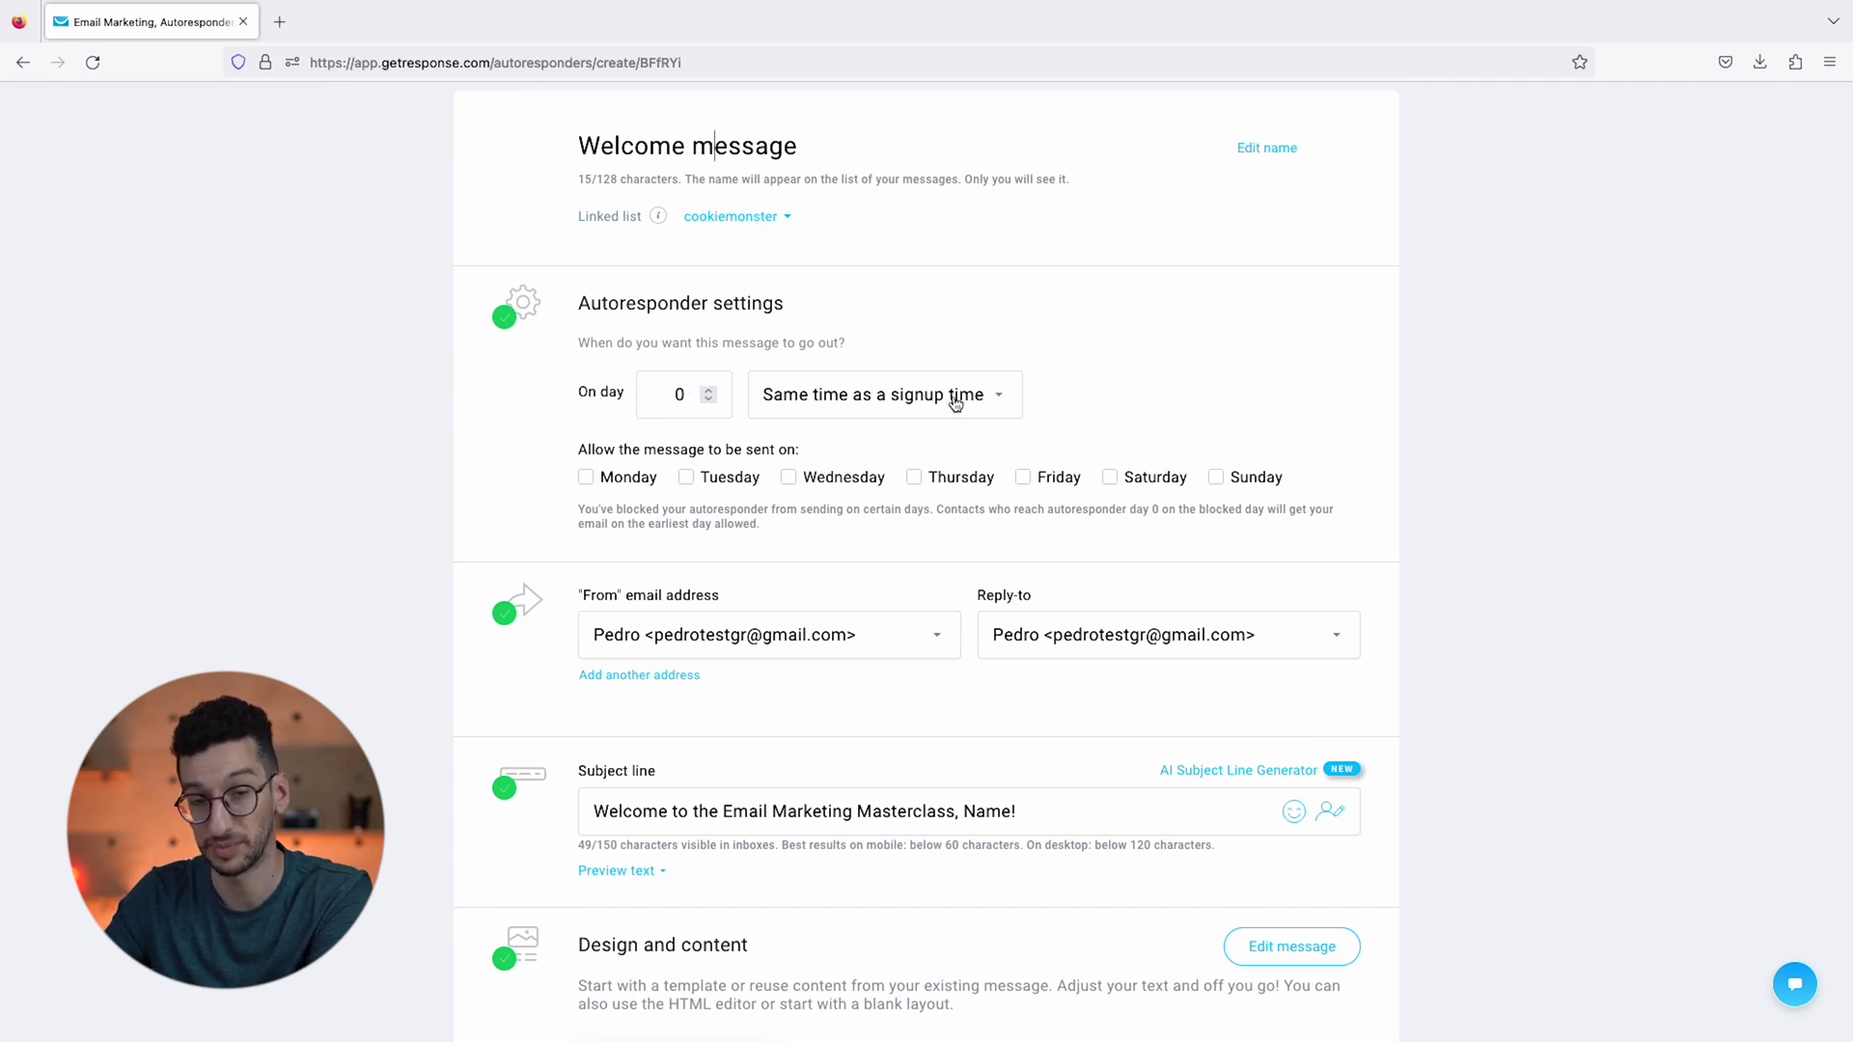
scroll(1308, 446, "down", 3)
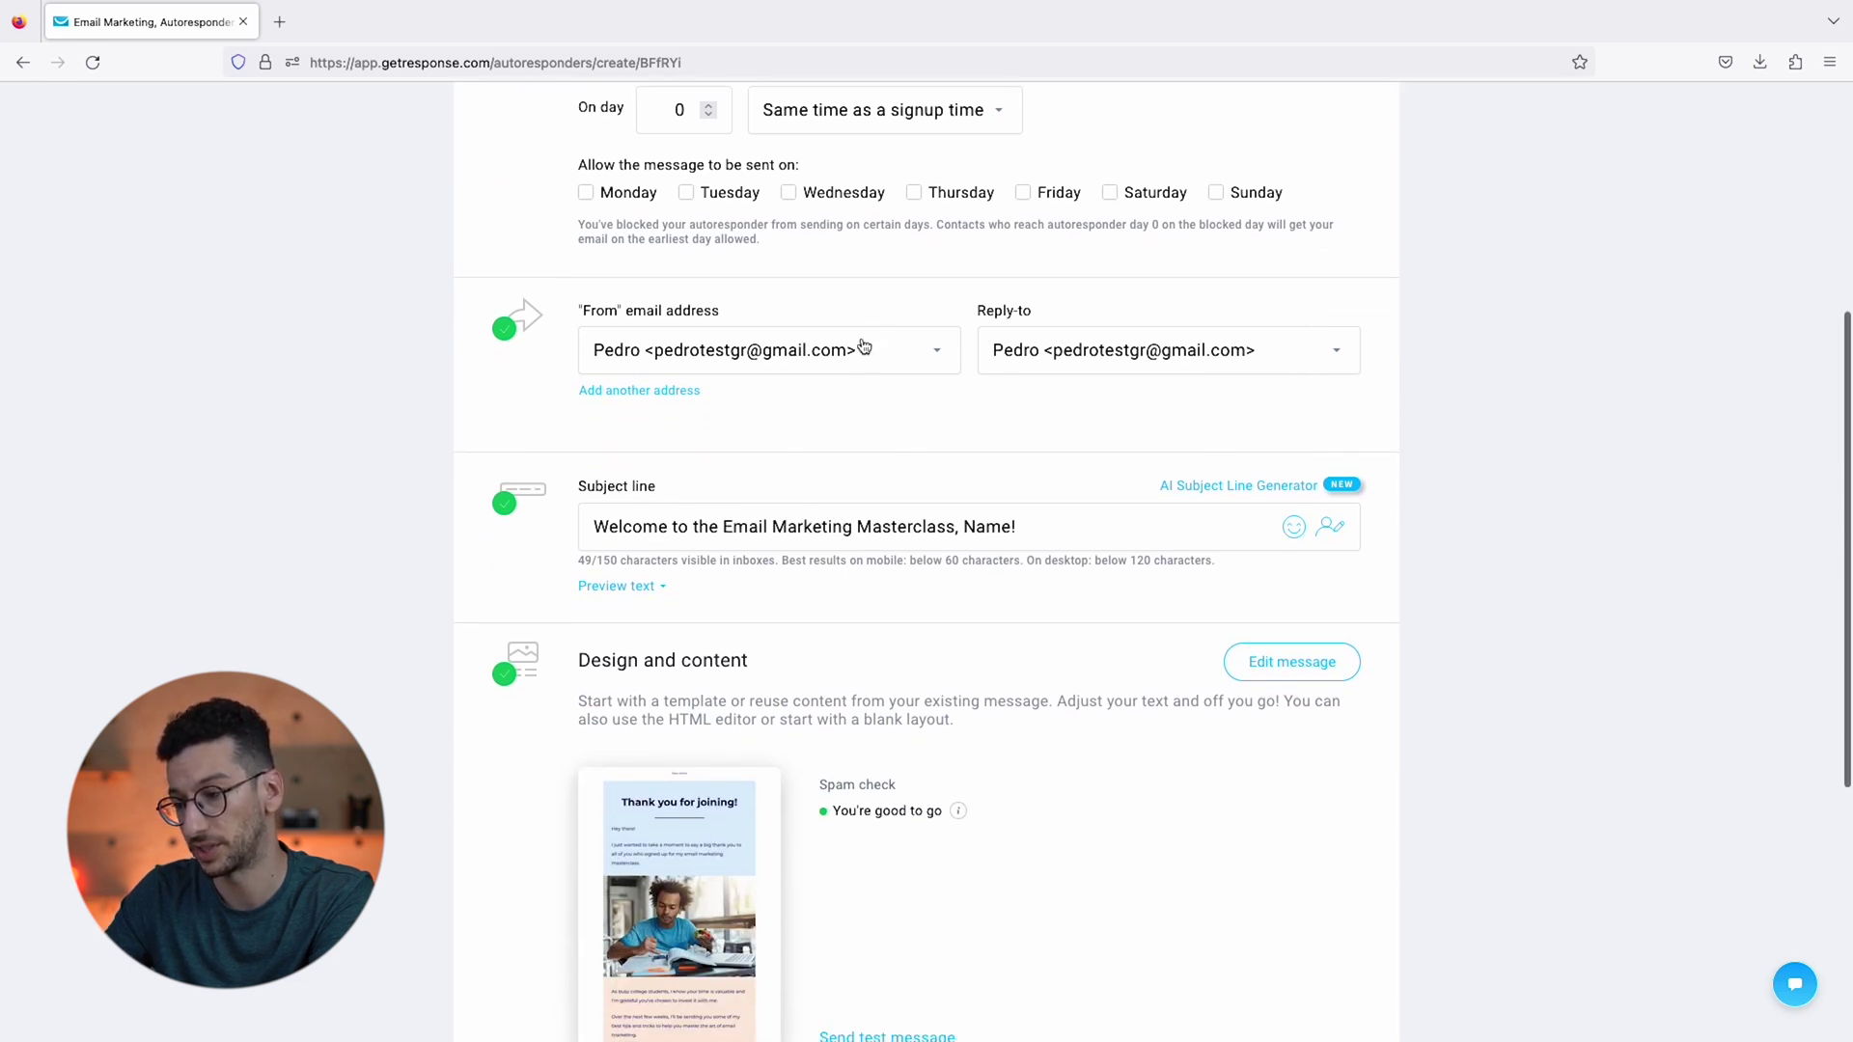
scroll(840, 417, "down", 2)
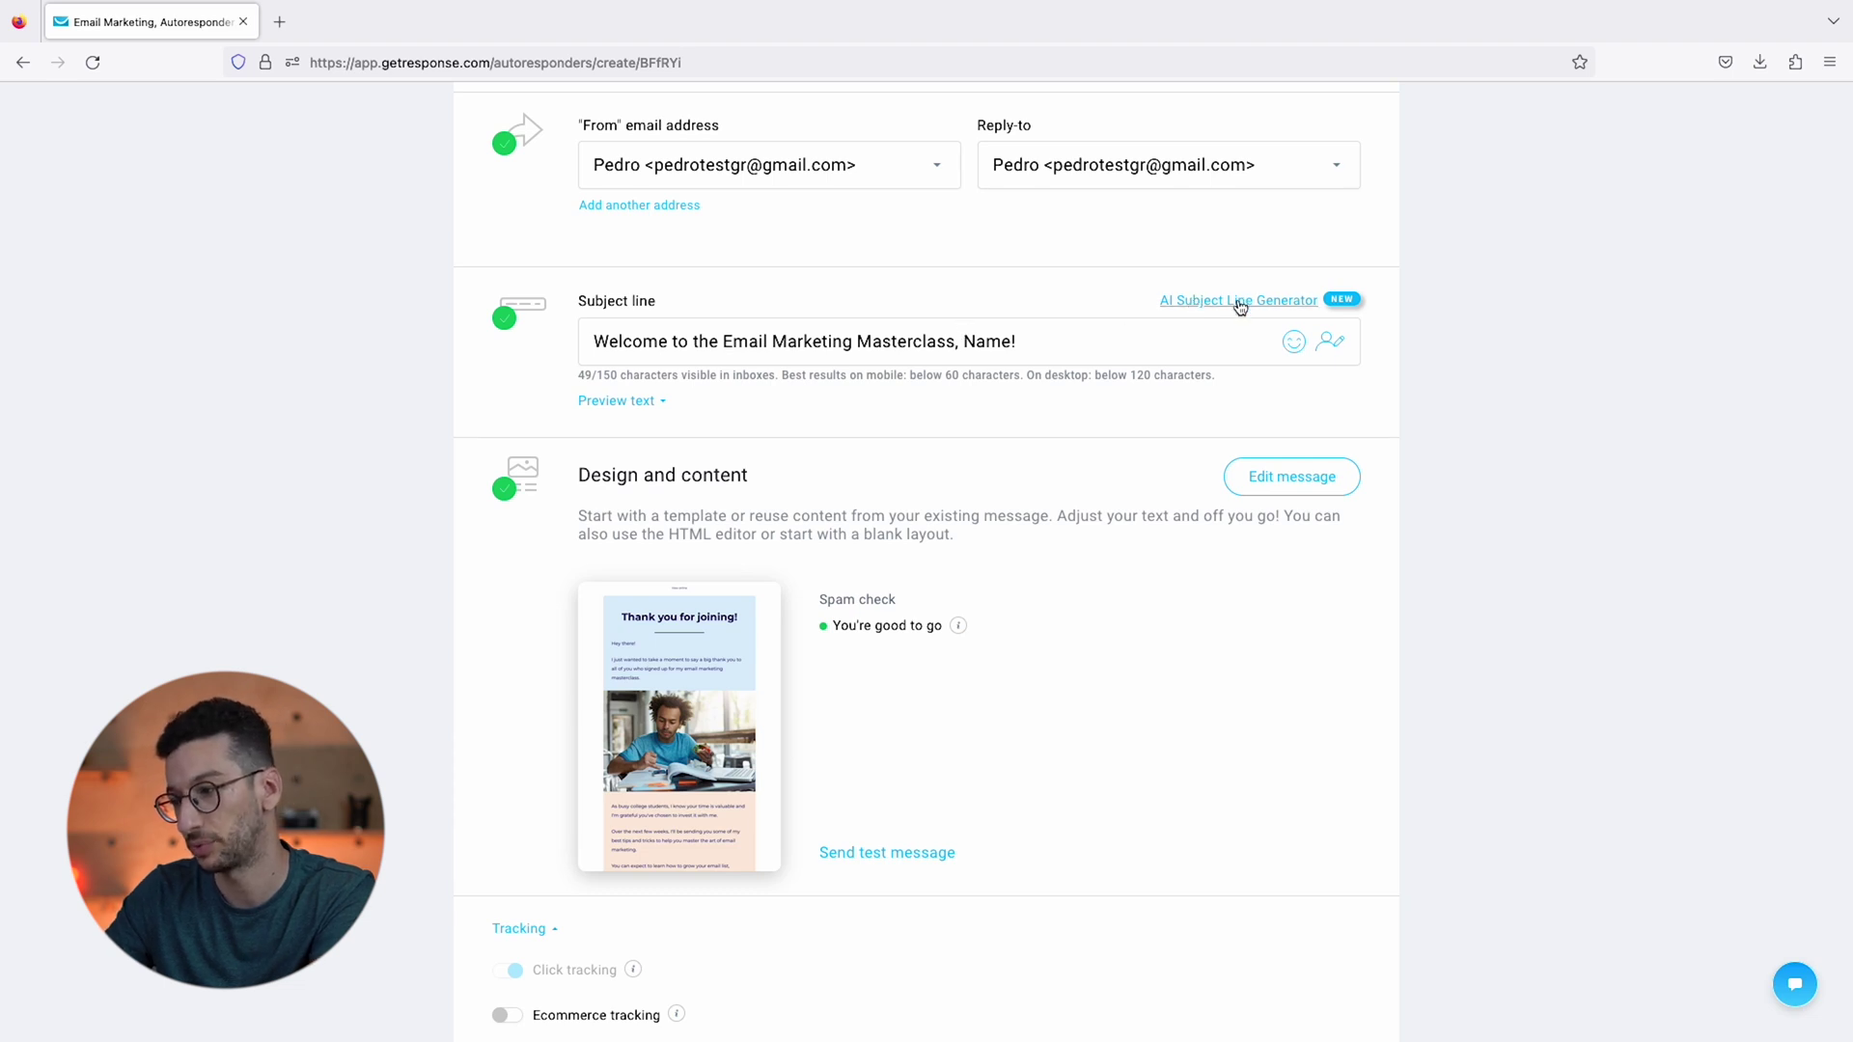
- Generate emoji subject lines from keywords 'welcome new customers to email marketing masterclass', business Online marketing
left_click(1239, 306)
left_click(786, 413)
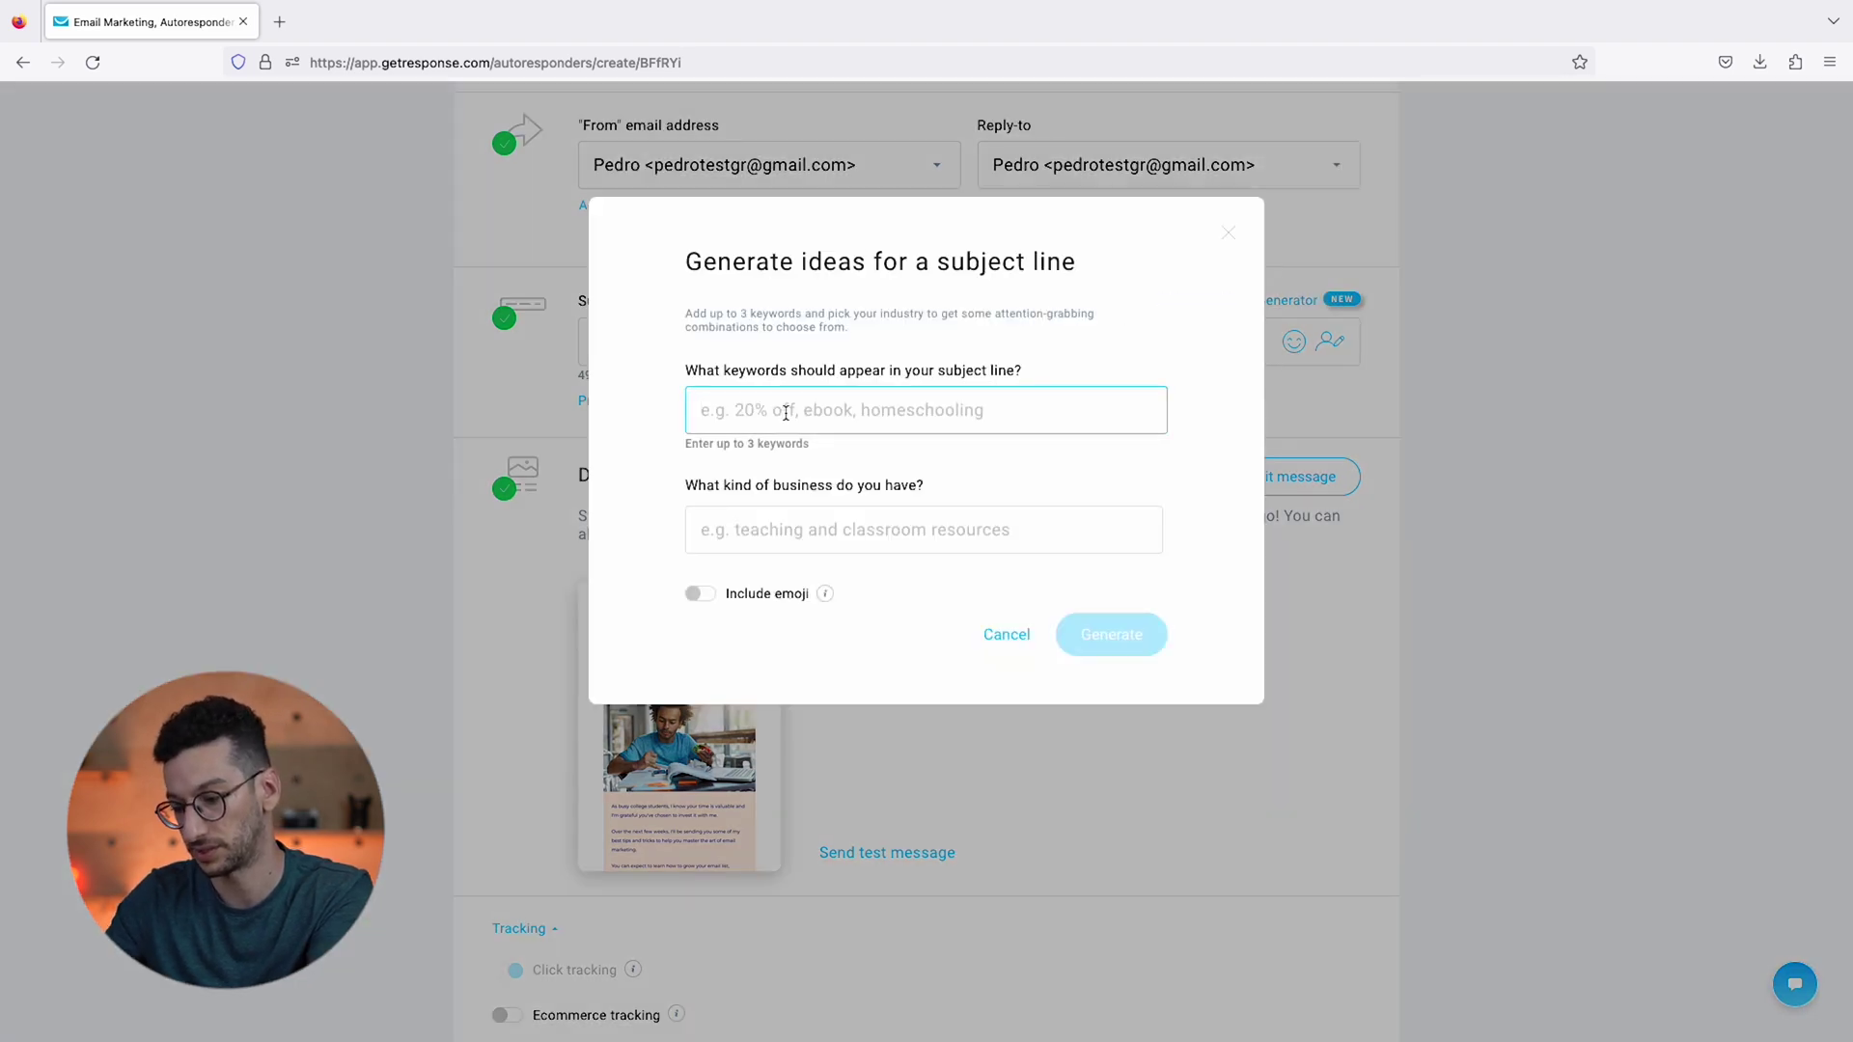
type("welcome")
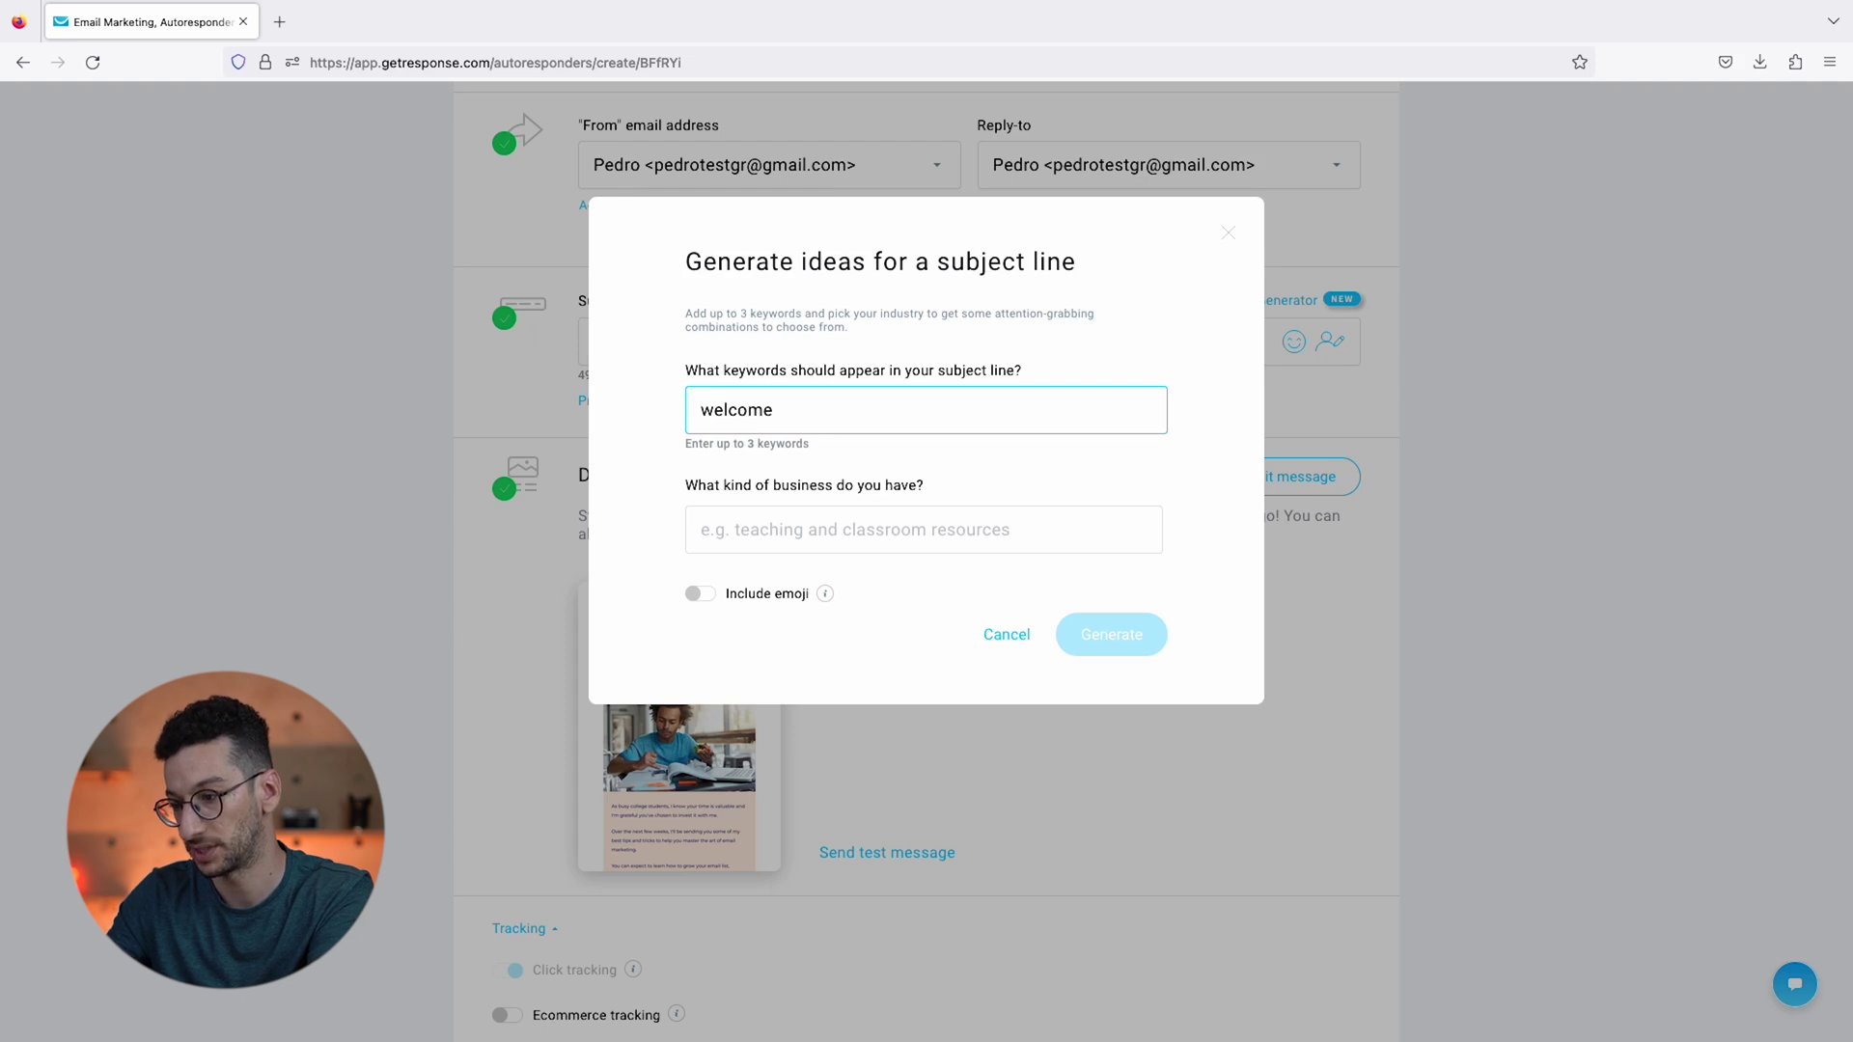
type(" ne")
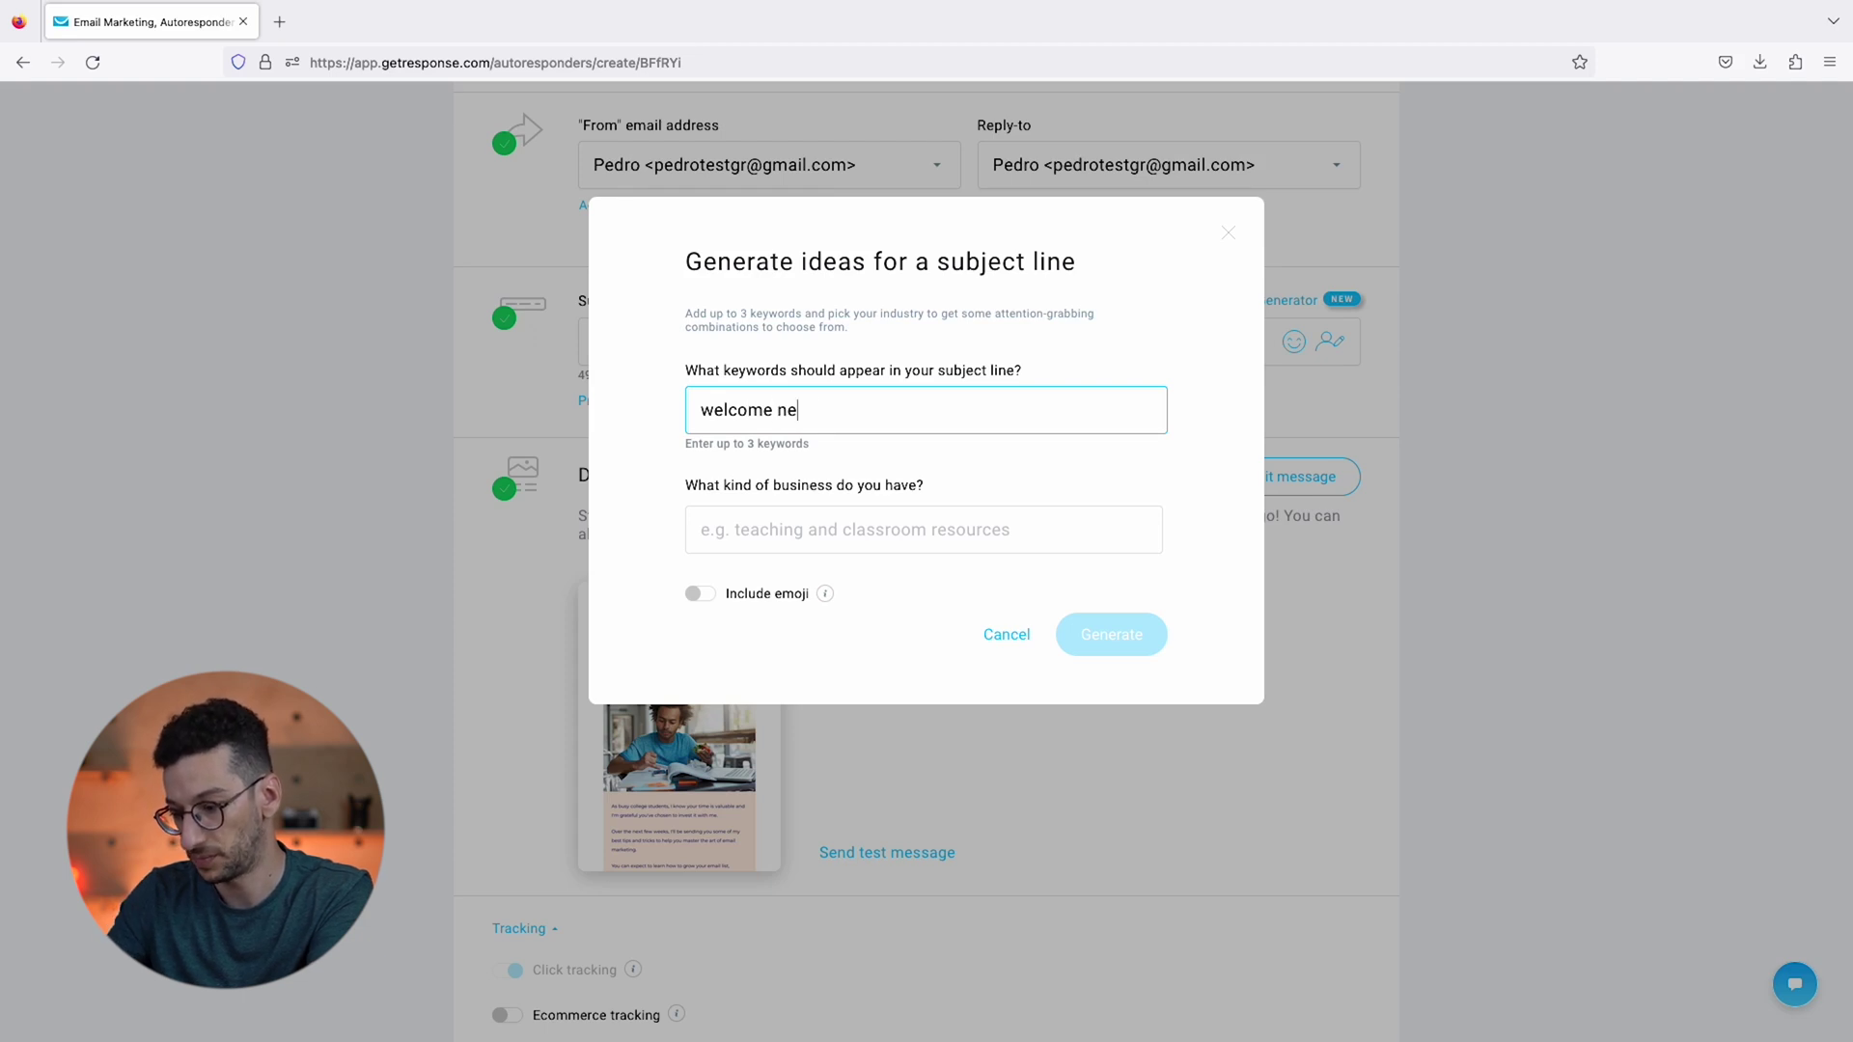
type("w customers to")
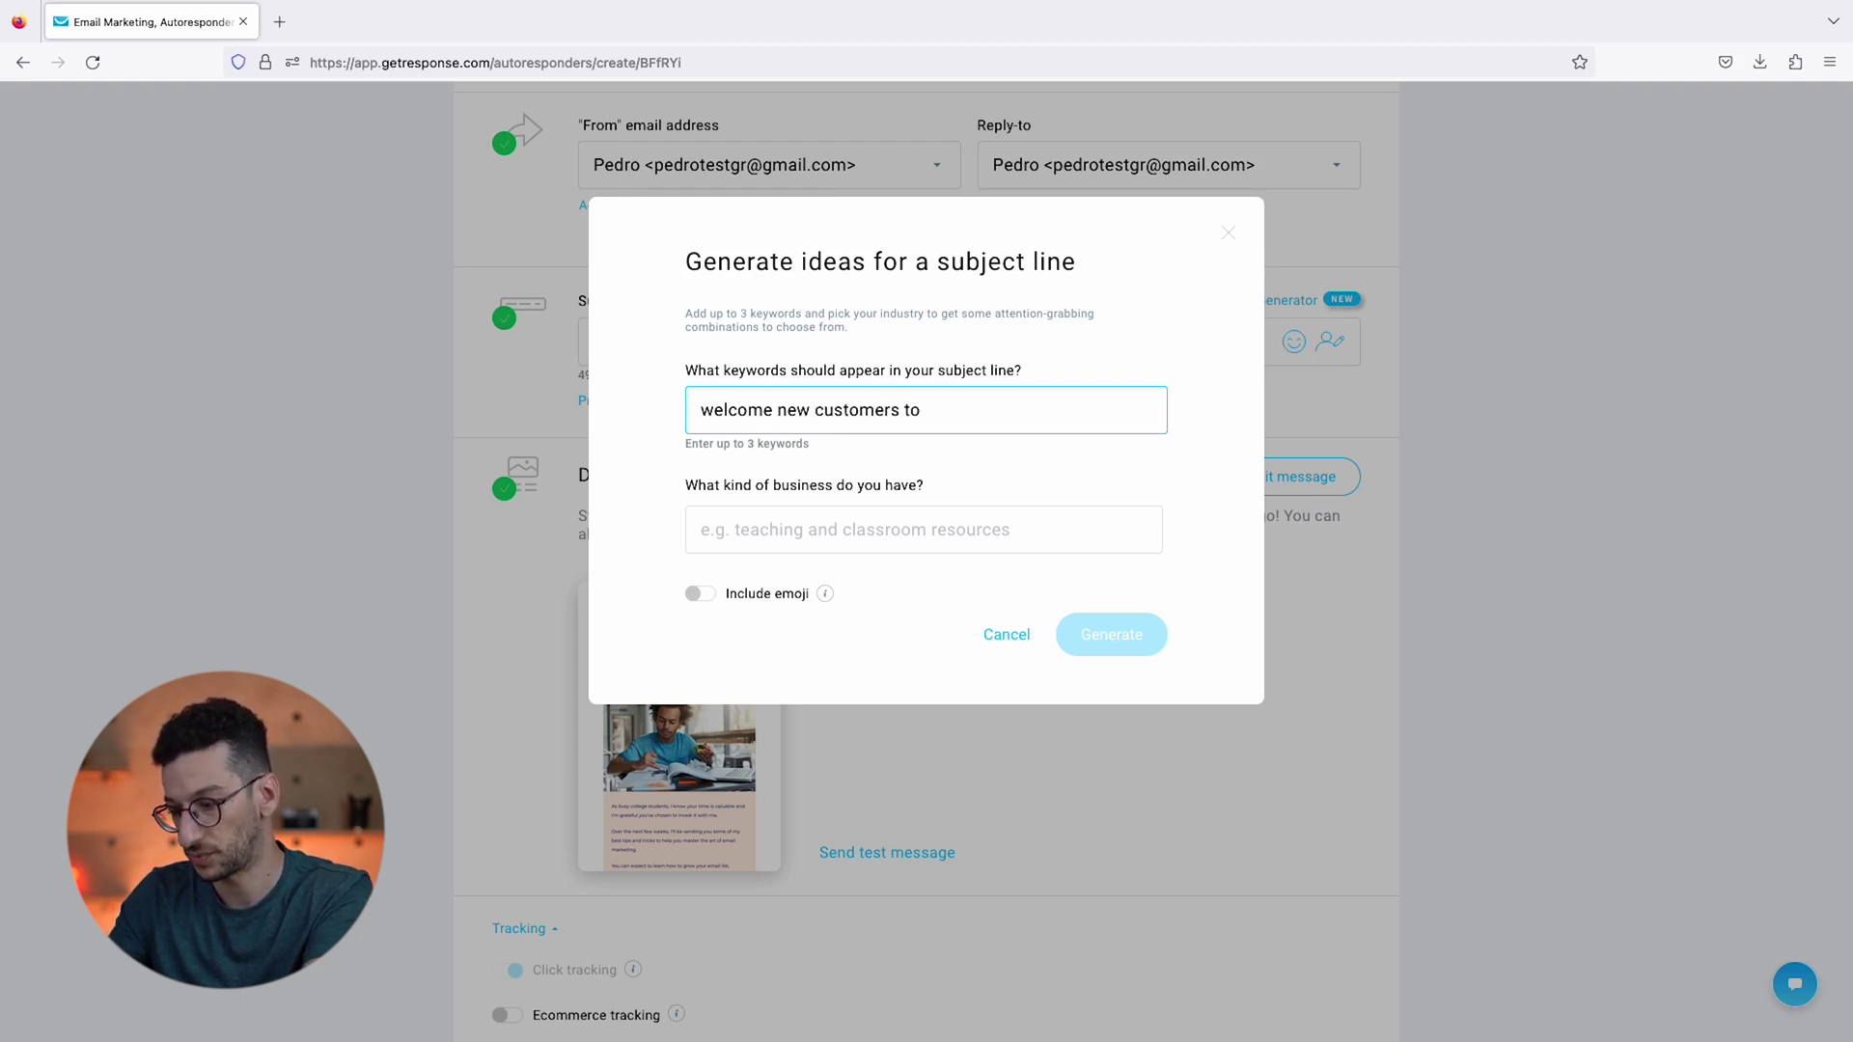
type(" email marketin")
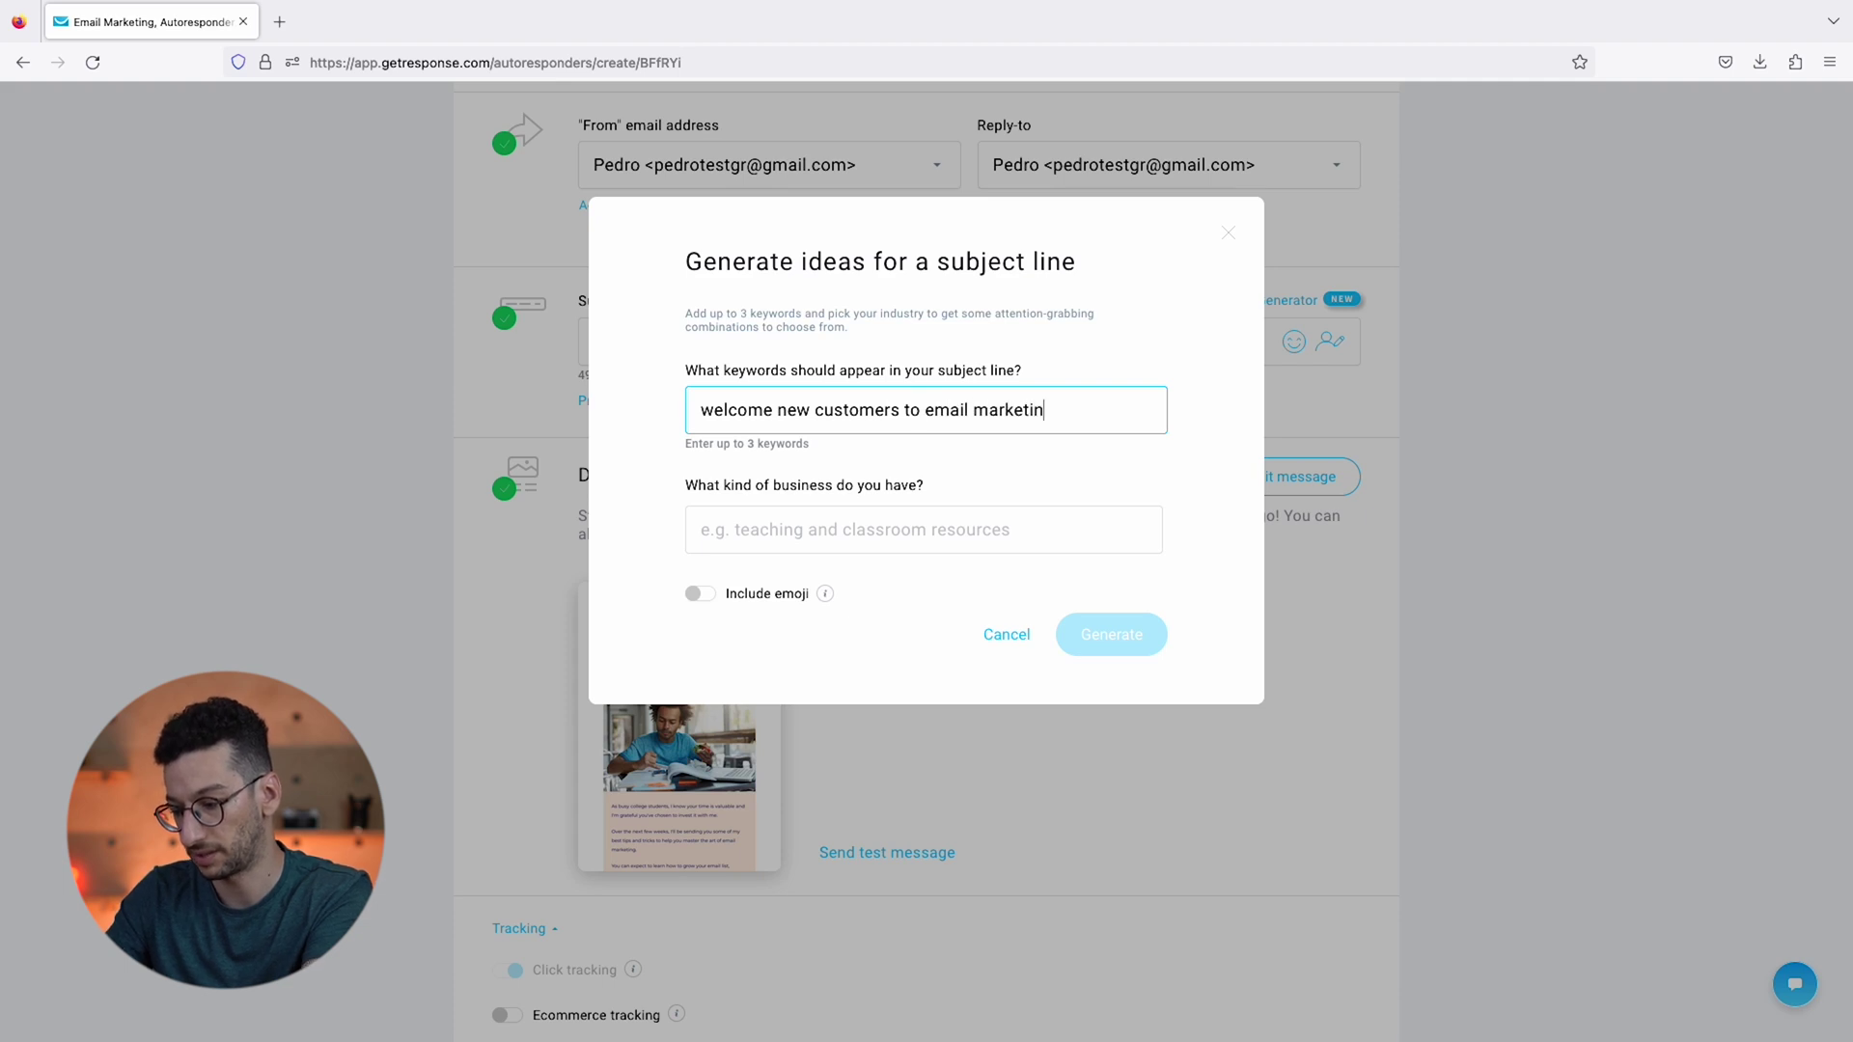
type("g masterclass")
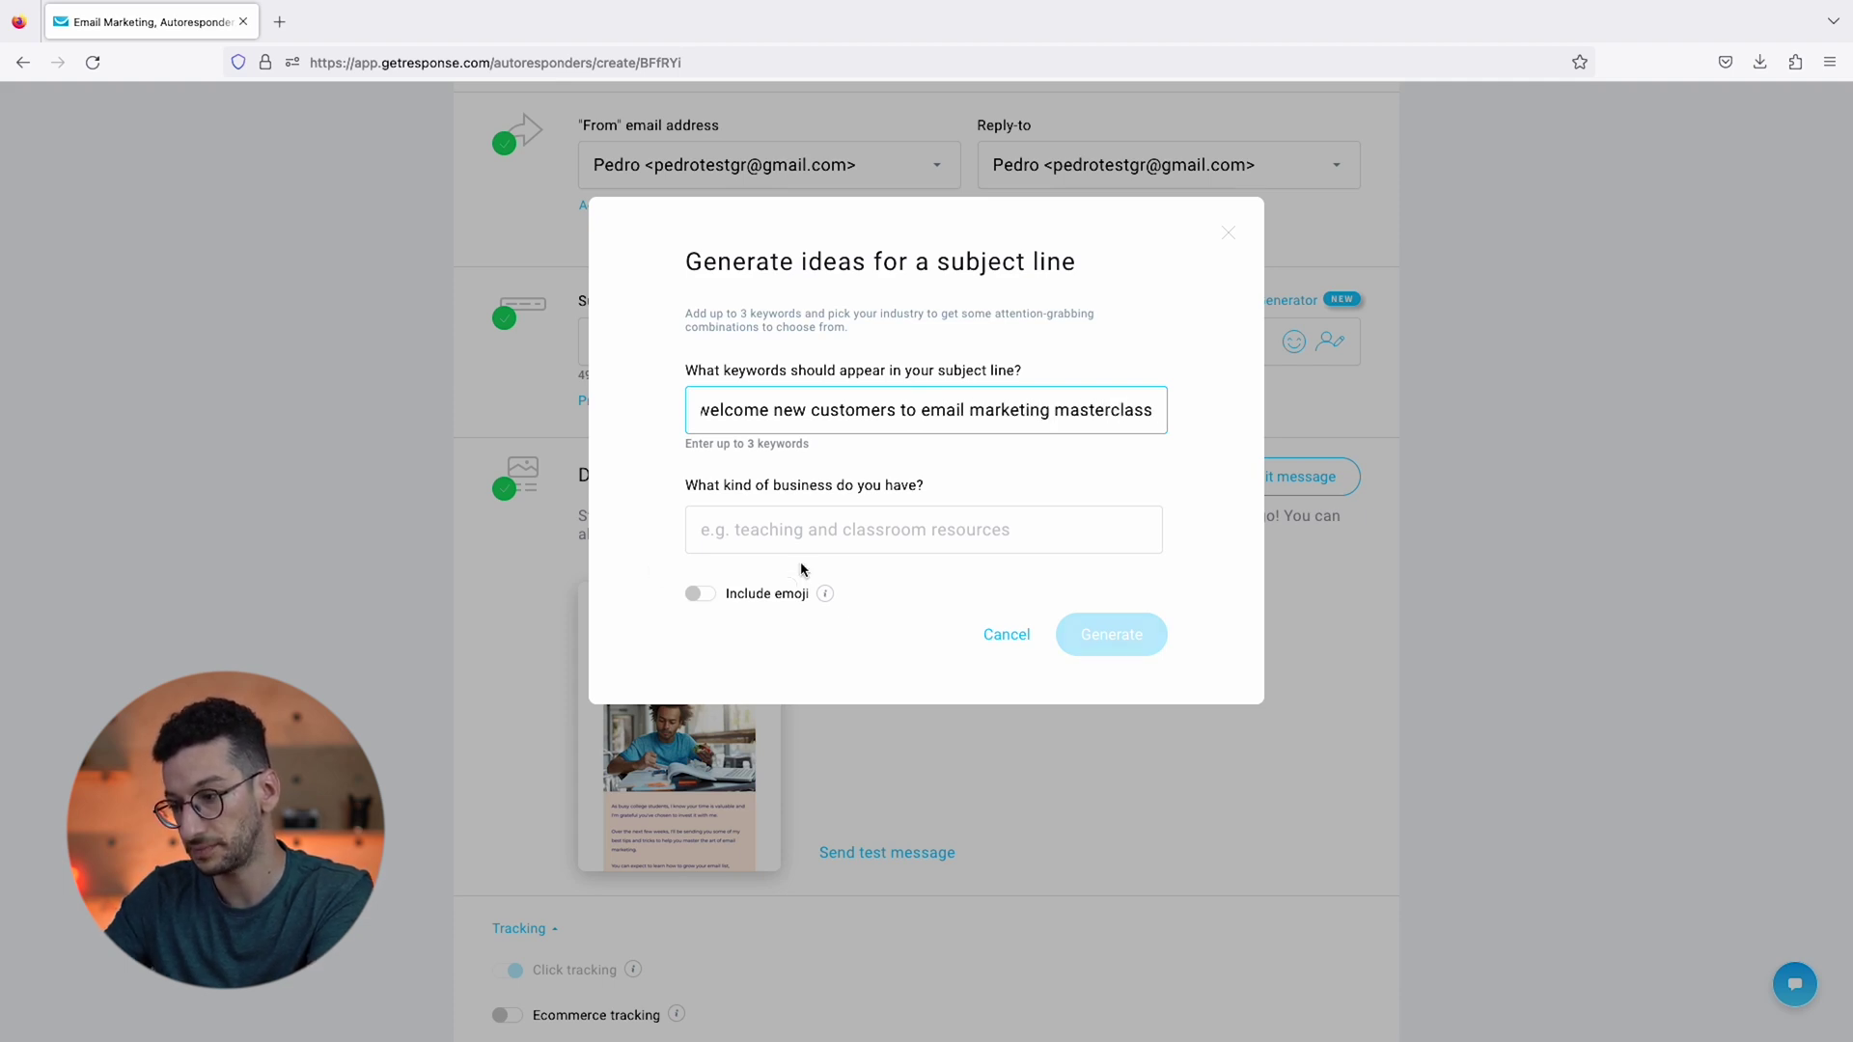
left_click(807, 534)
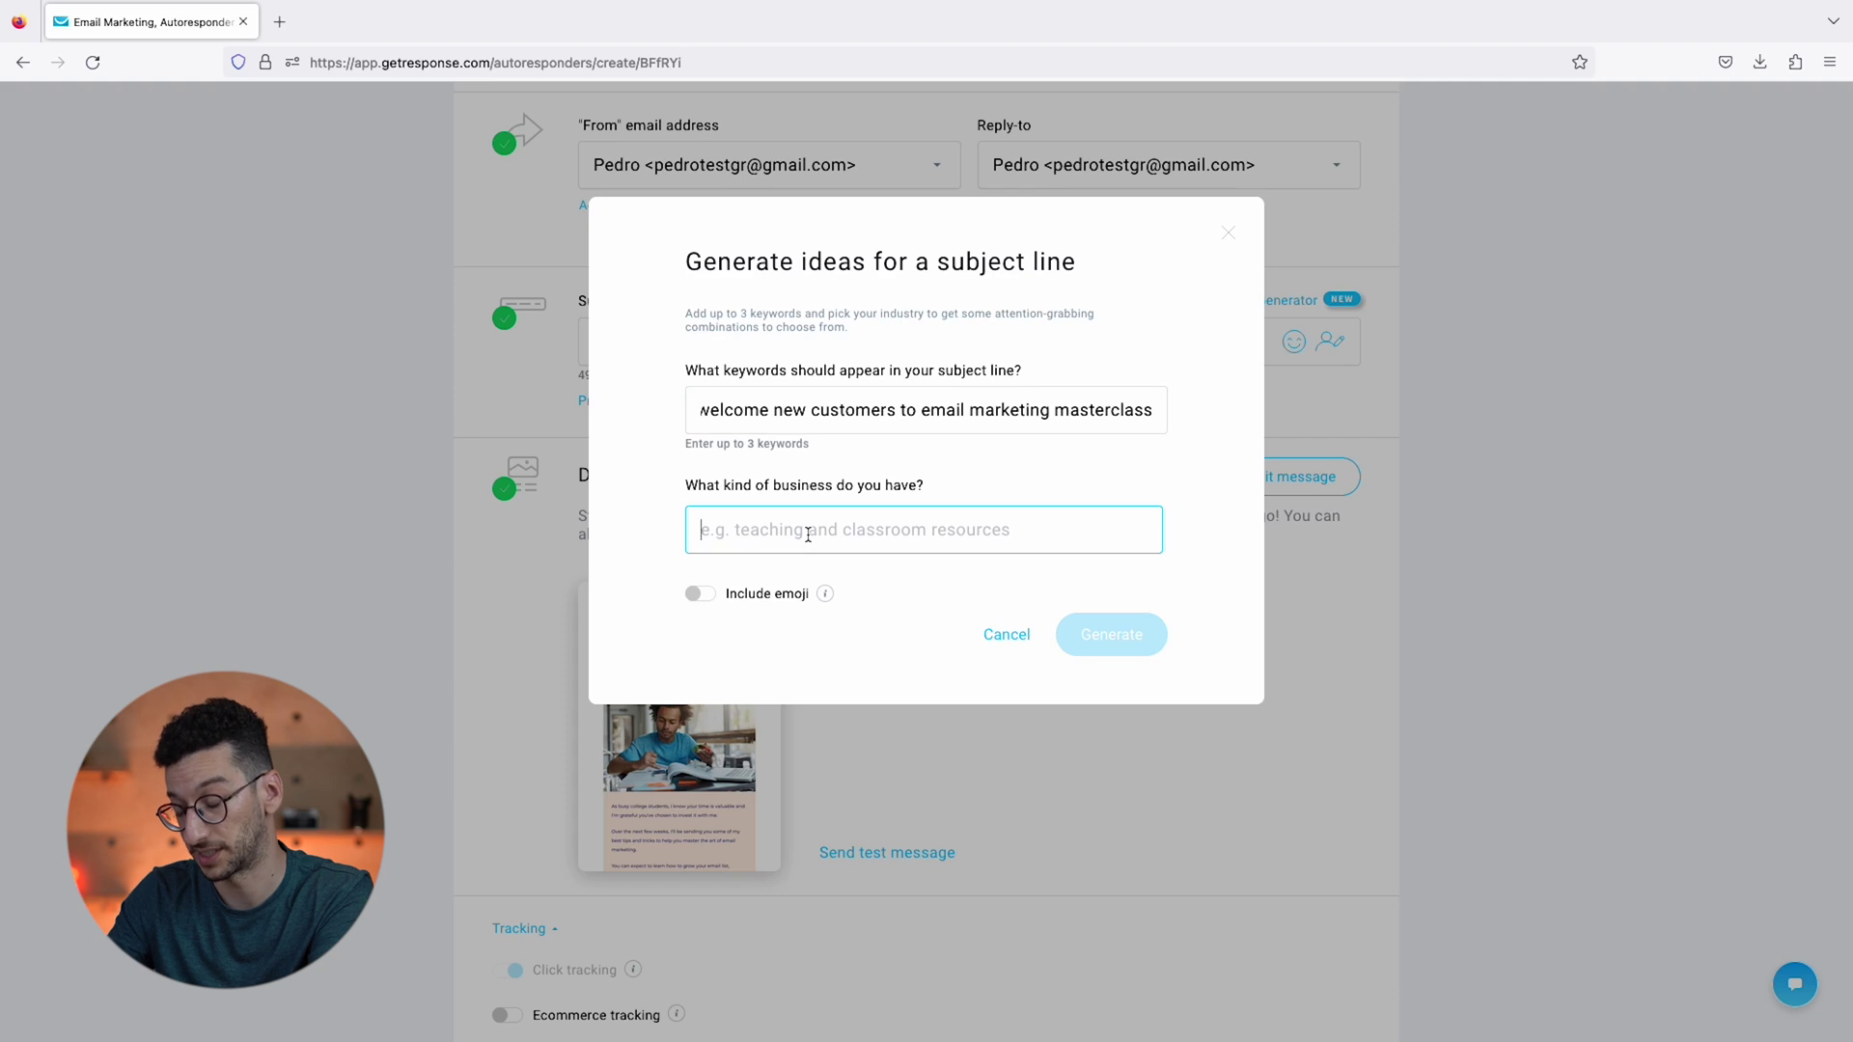
type("online ")
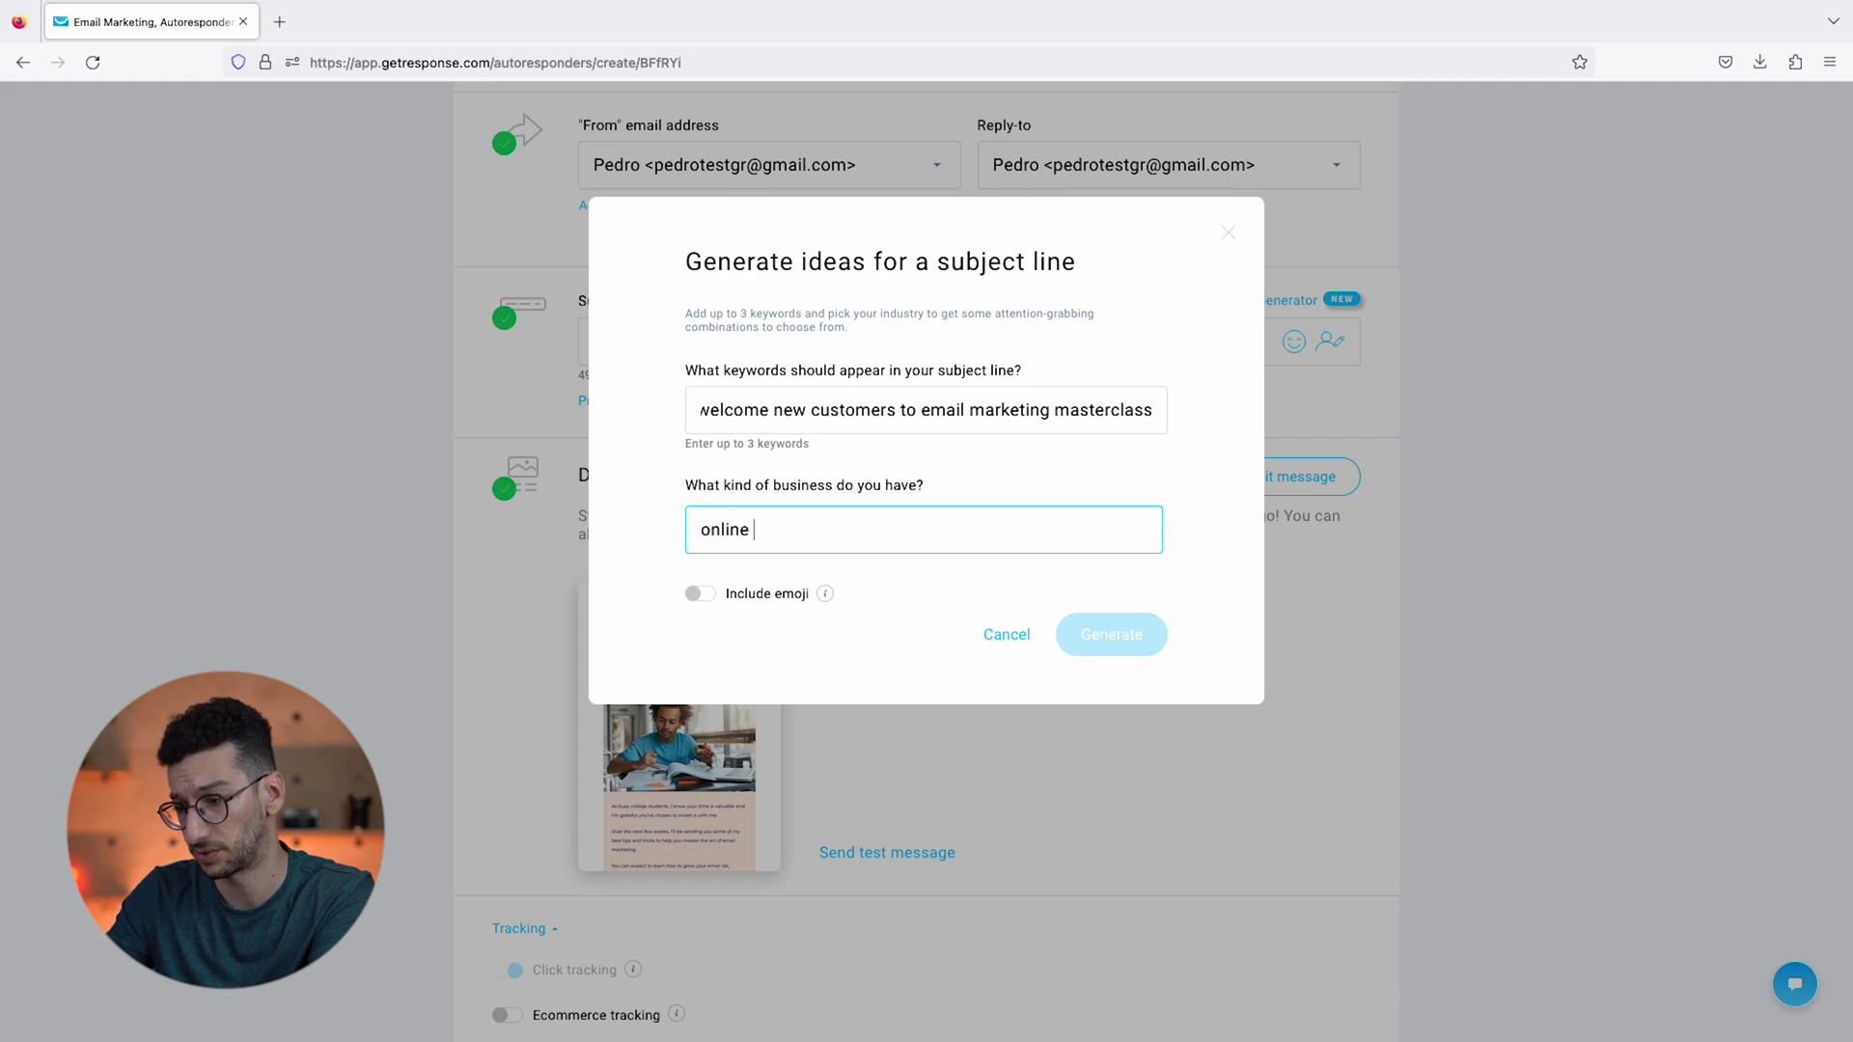
type("marketing")
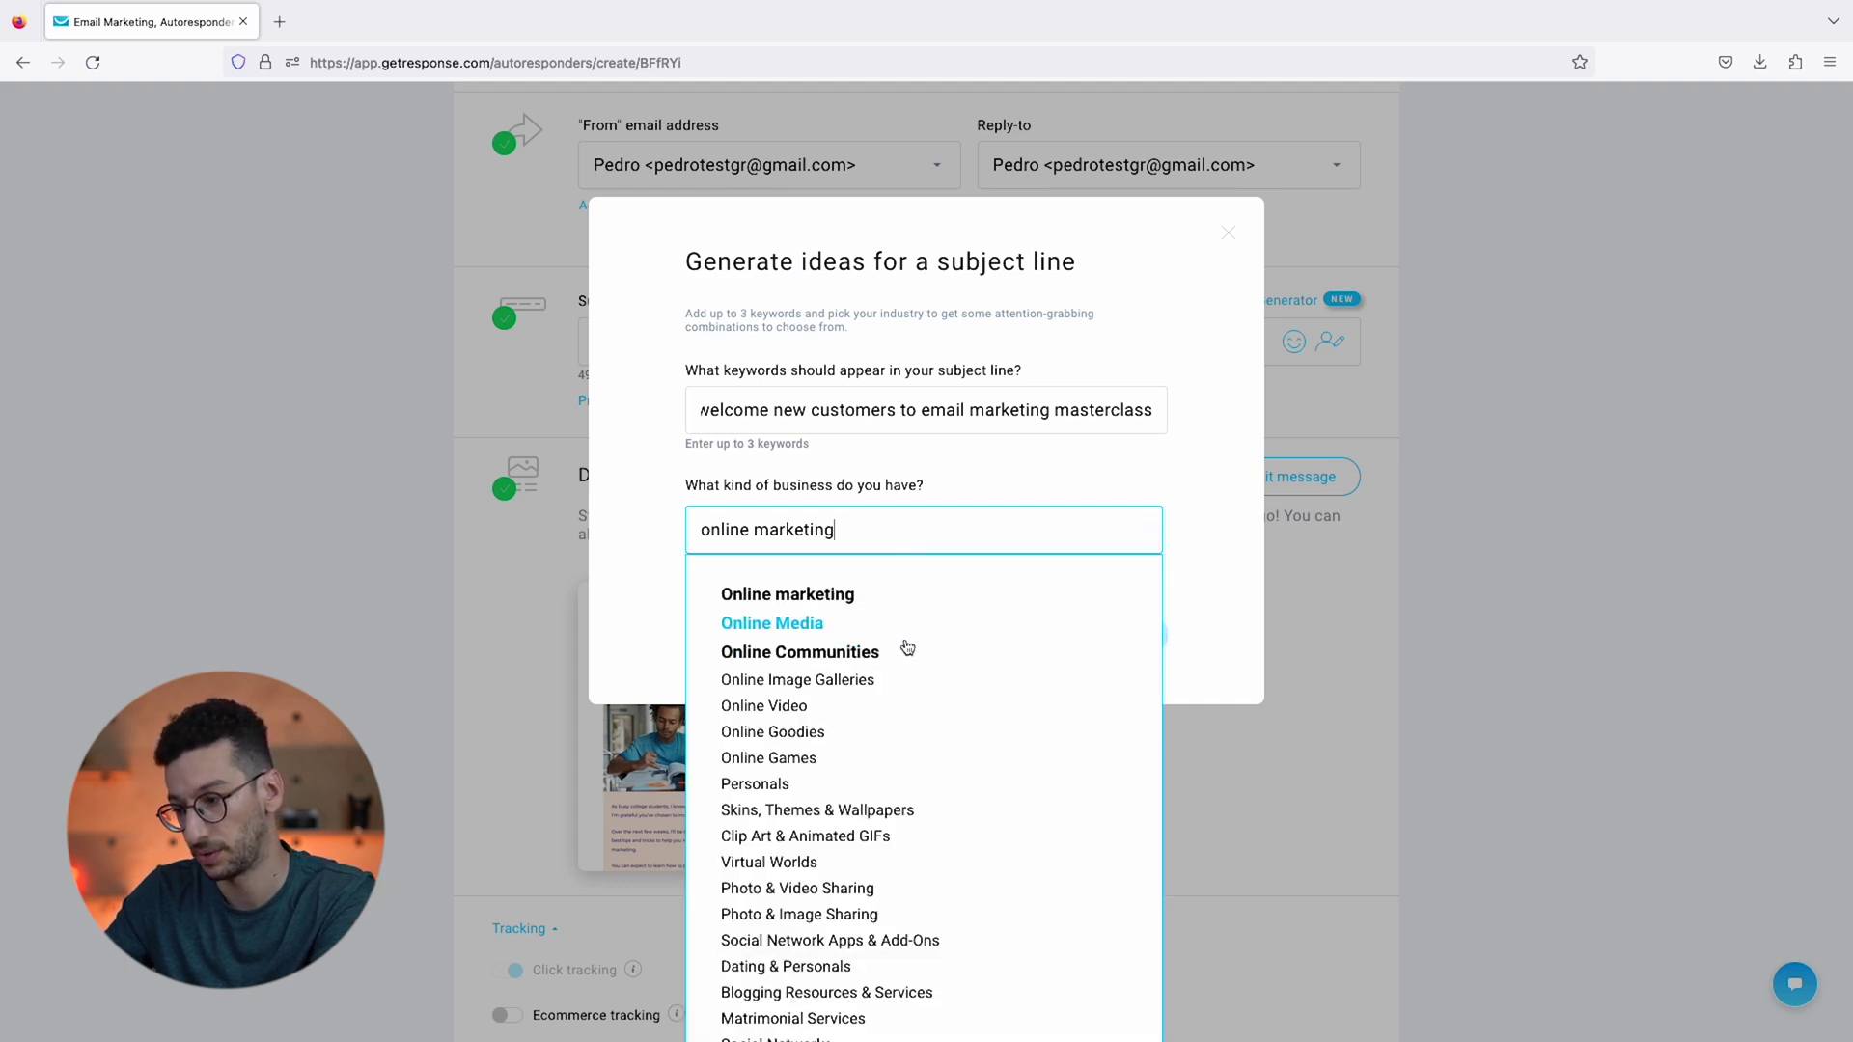
left_click(801, 594)
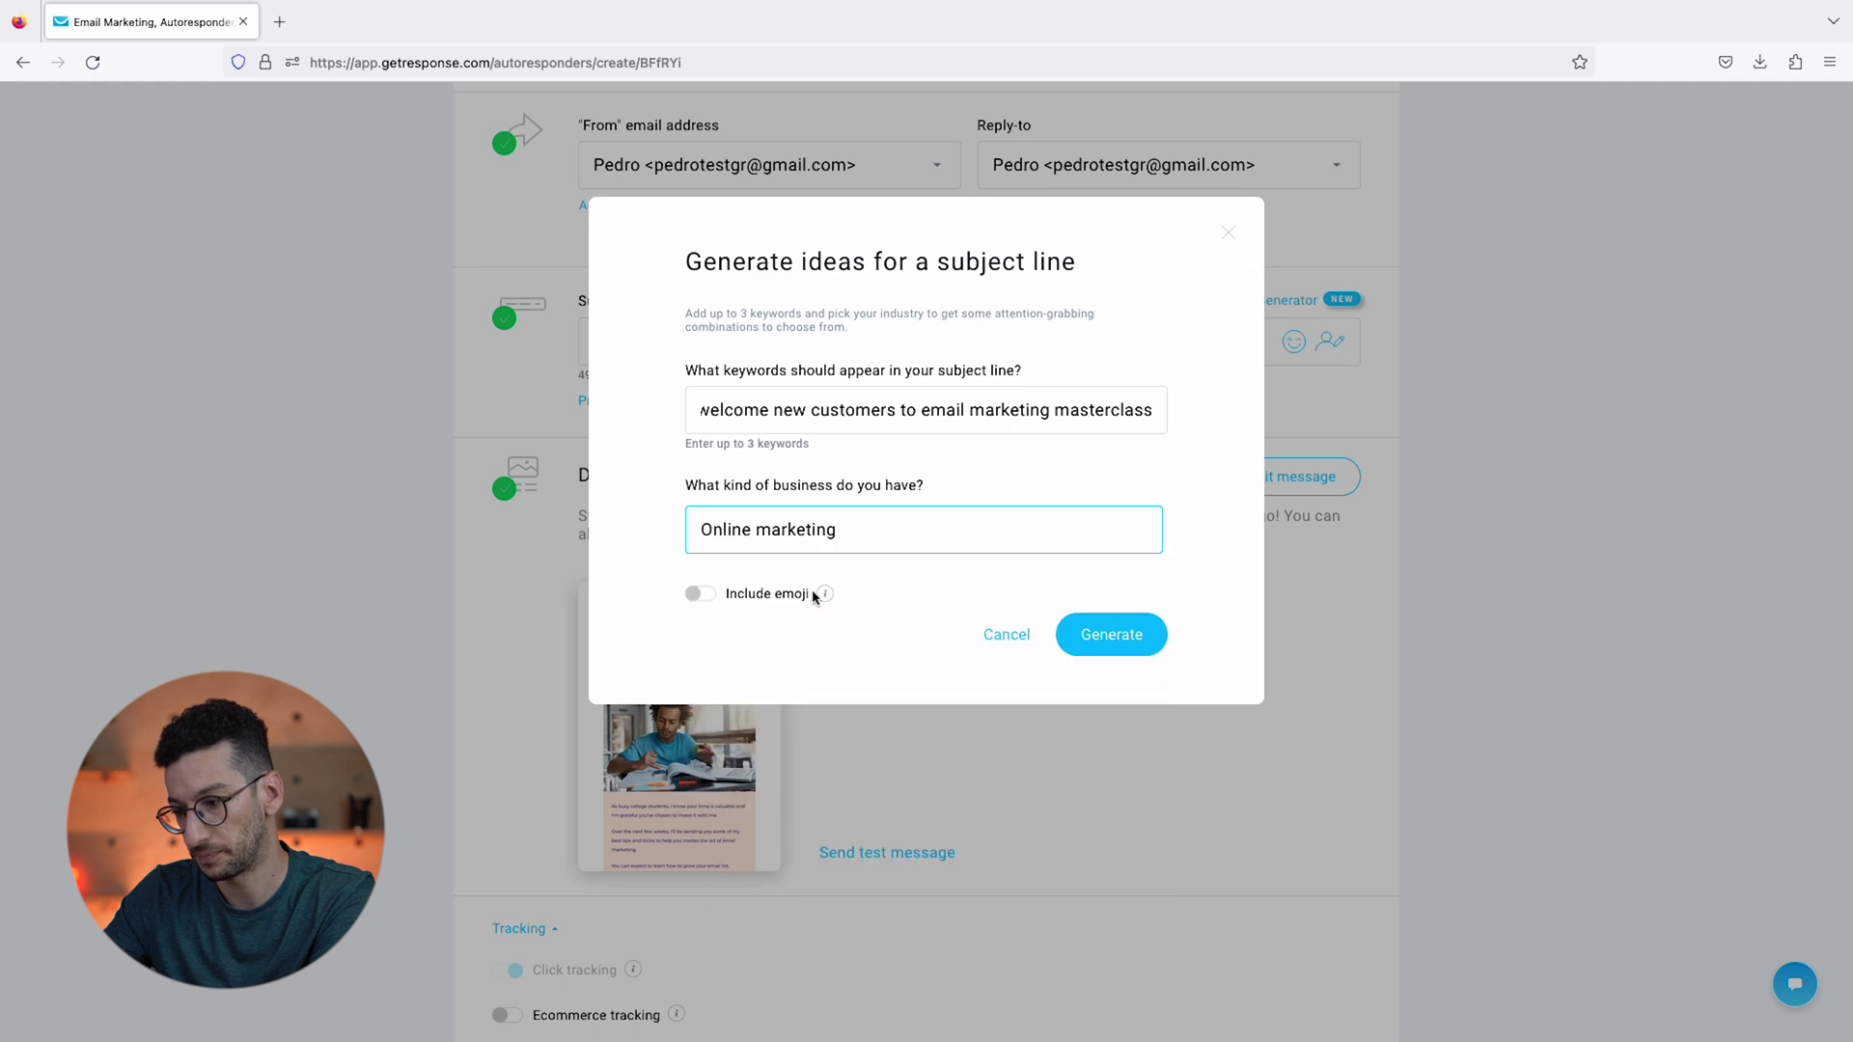
left_click(699, 593)
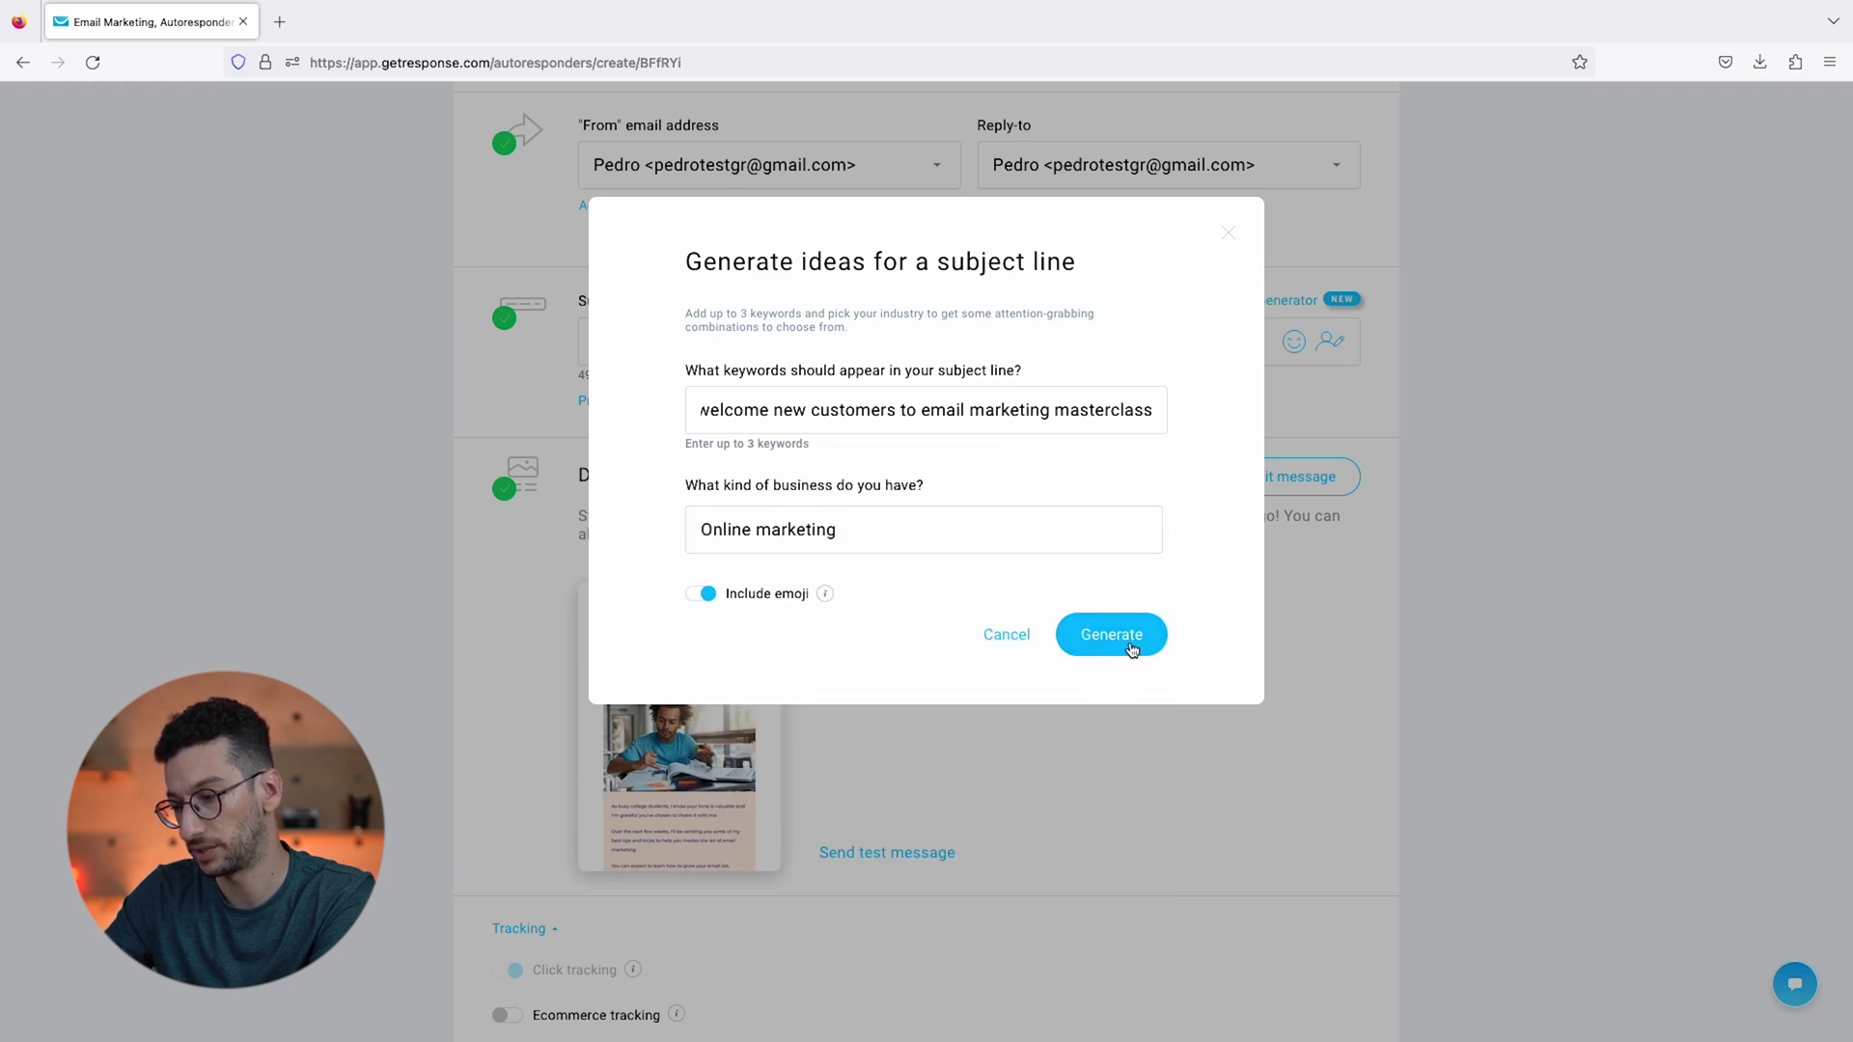
left_click(1130, 645)
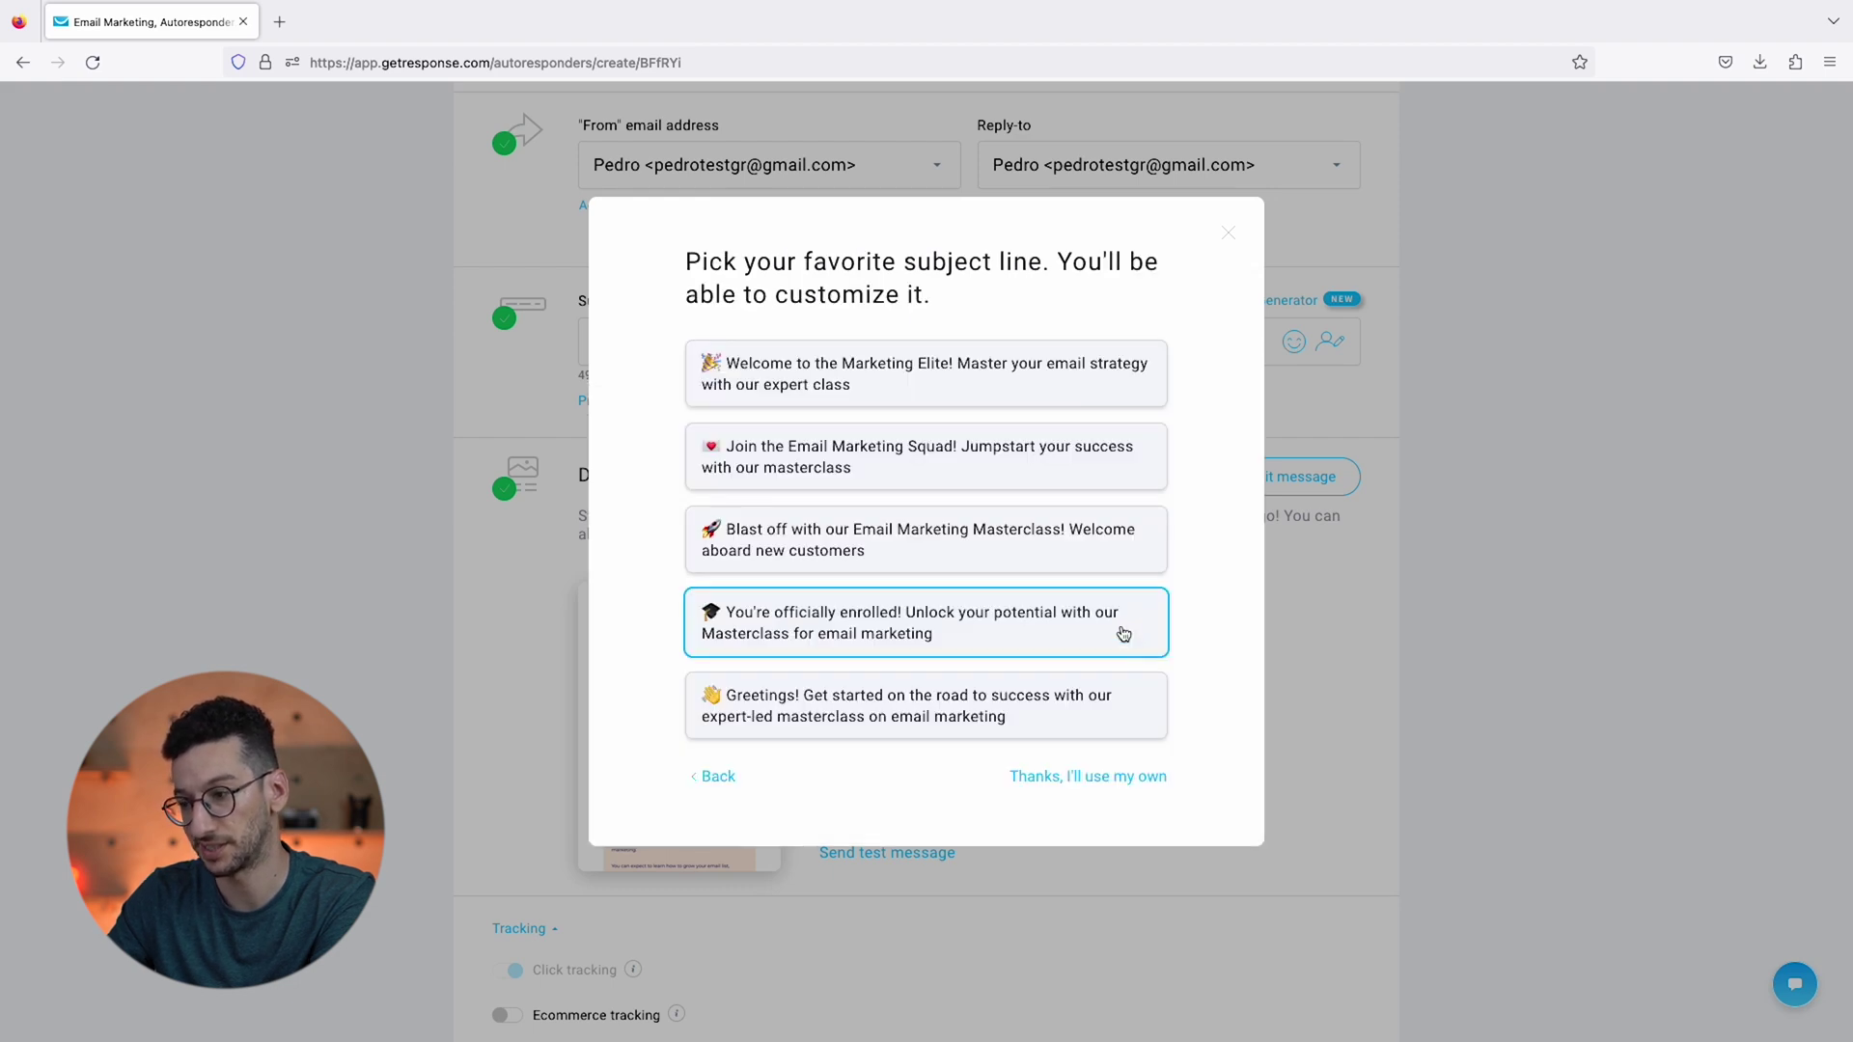
- Use the first suggestion, 'Welcome to the Marketing Elite! Master your email strategy with our expert class', as subject
left_click(895, 394)
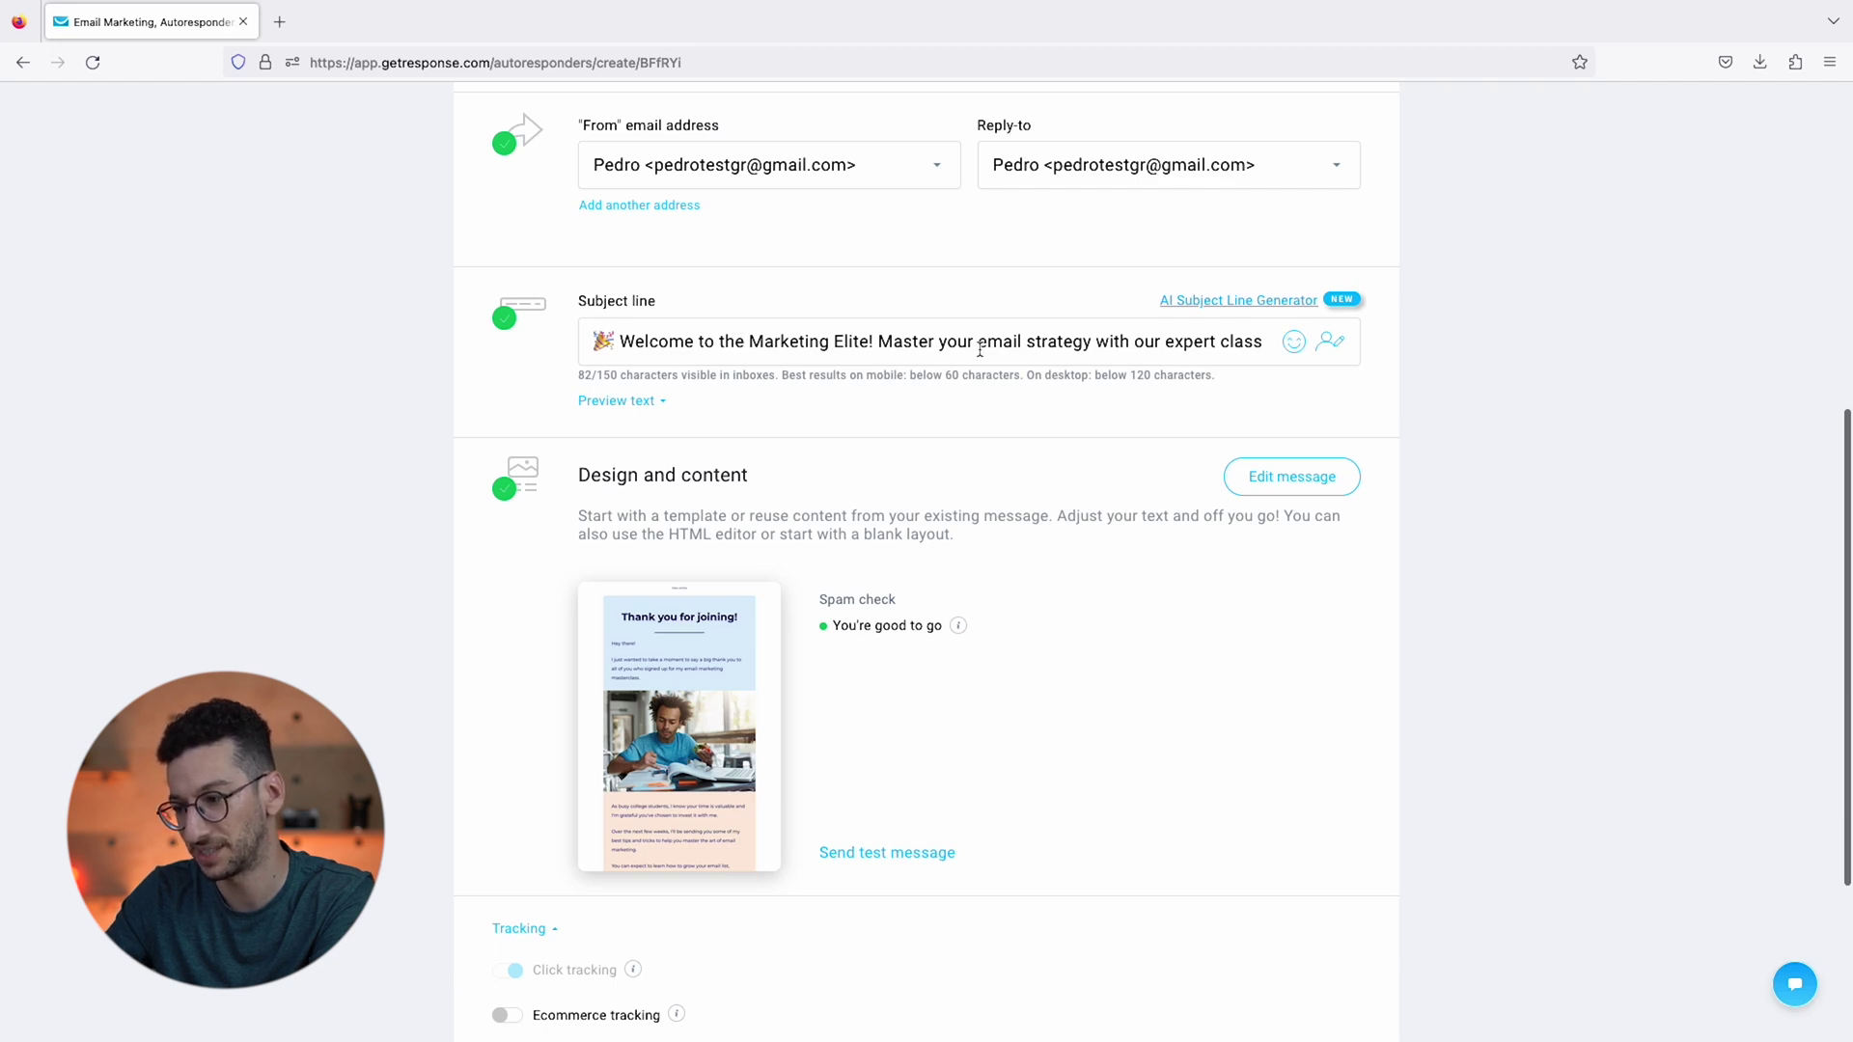
left_click(1206, 345)
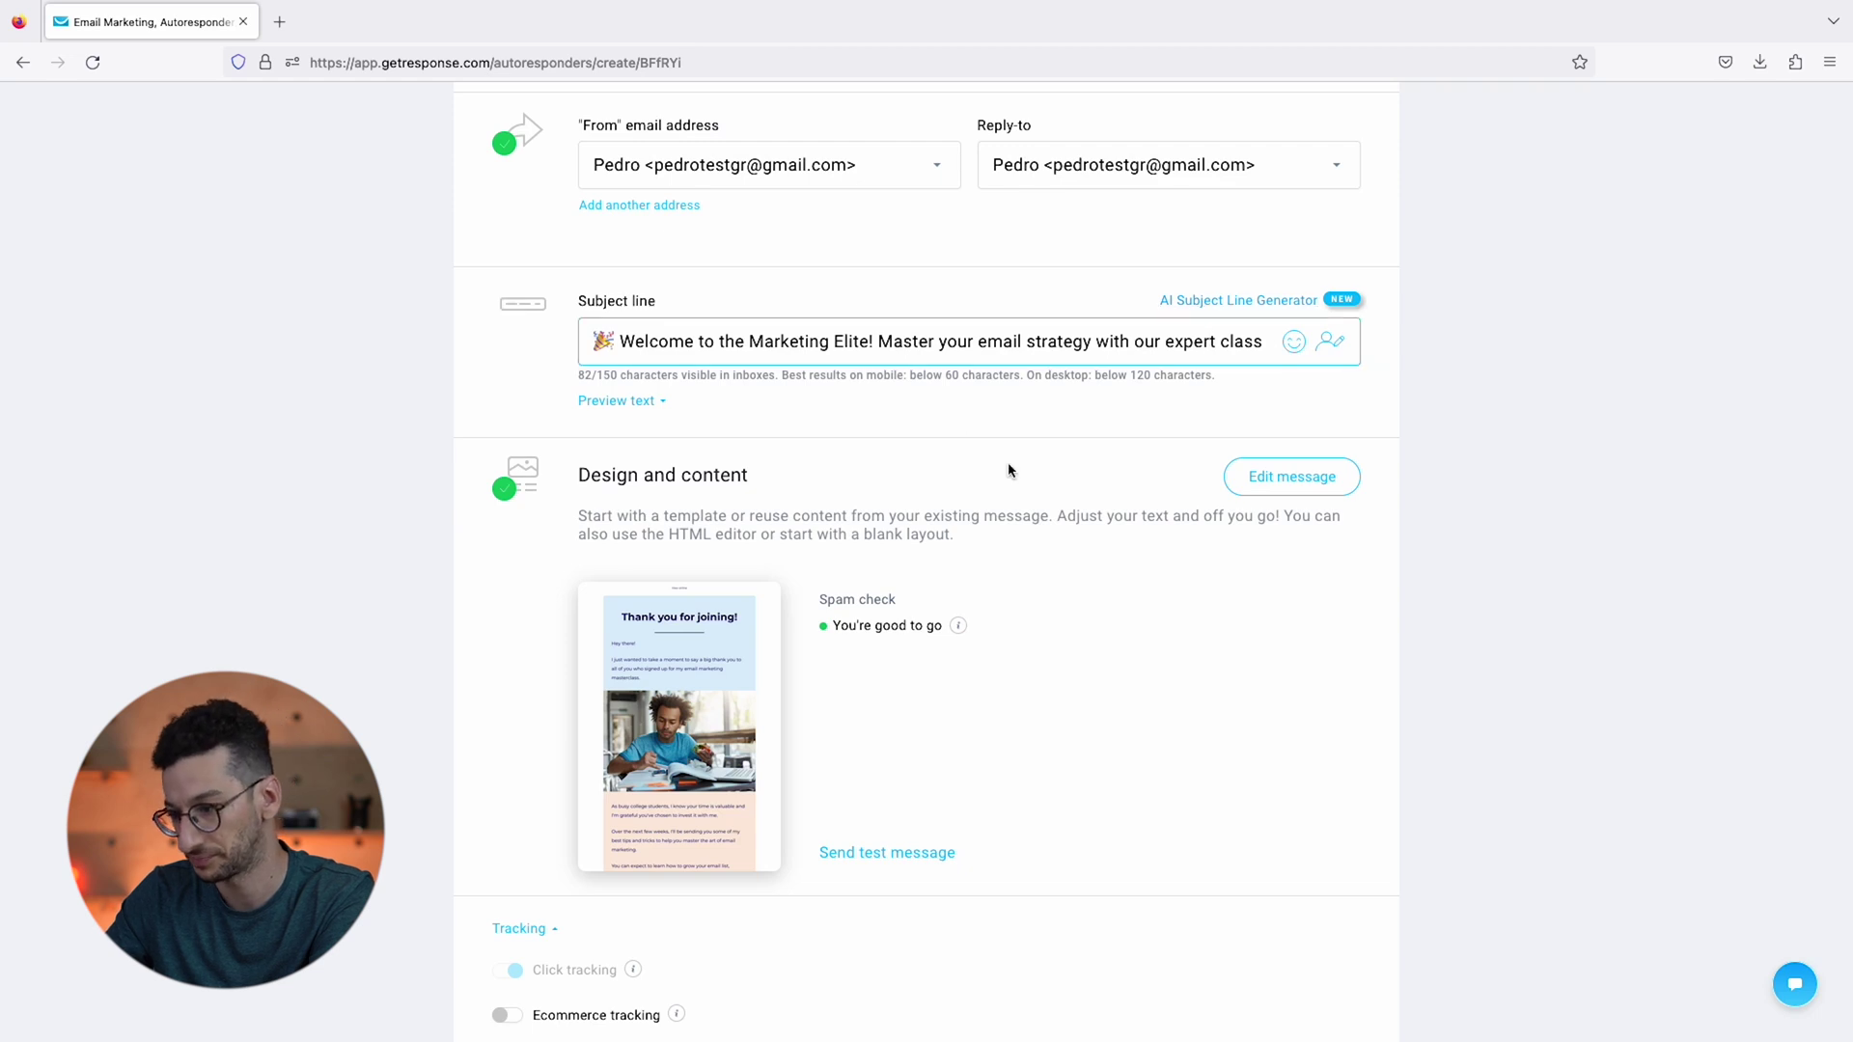
scroll(1008, 470, "down", 3)
scroll(1008, 470, "down", 3)
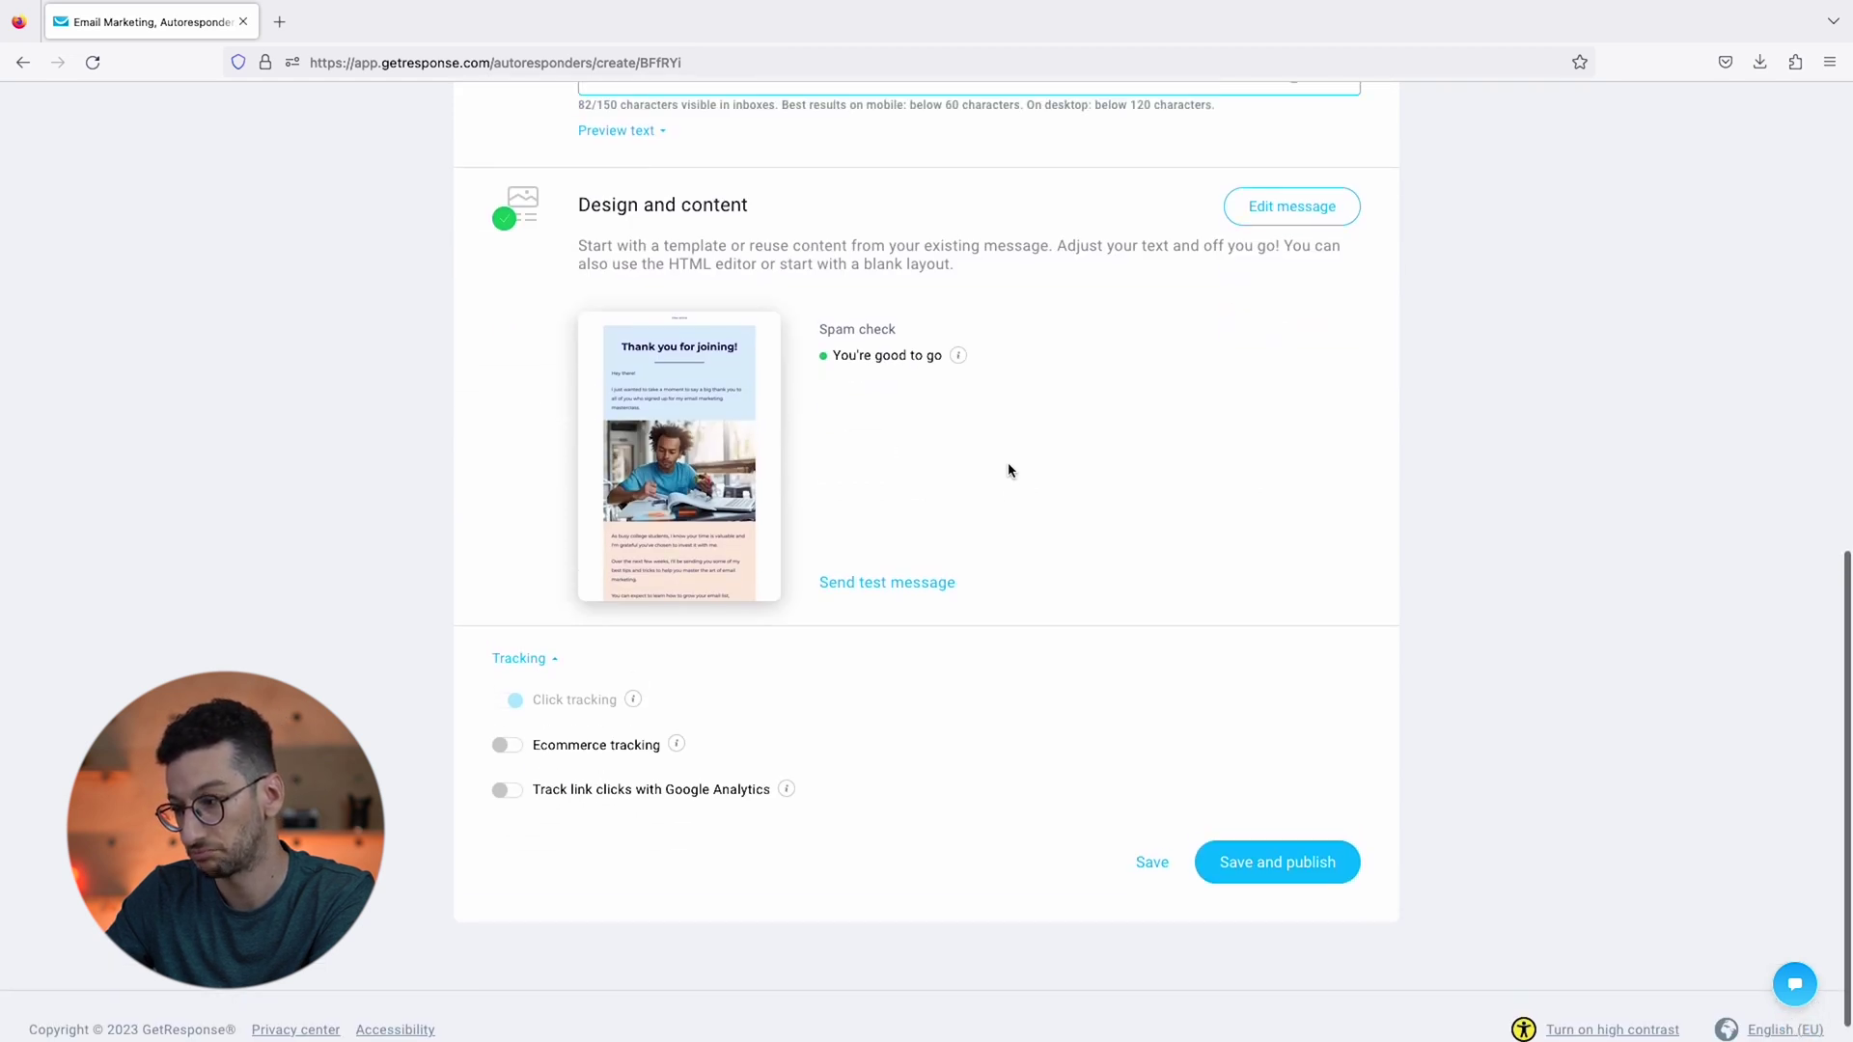
- Save and publish the Welcome message autoresponder, declining to send it to contacts further along the cycle
left_click(1257, 834)
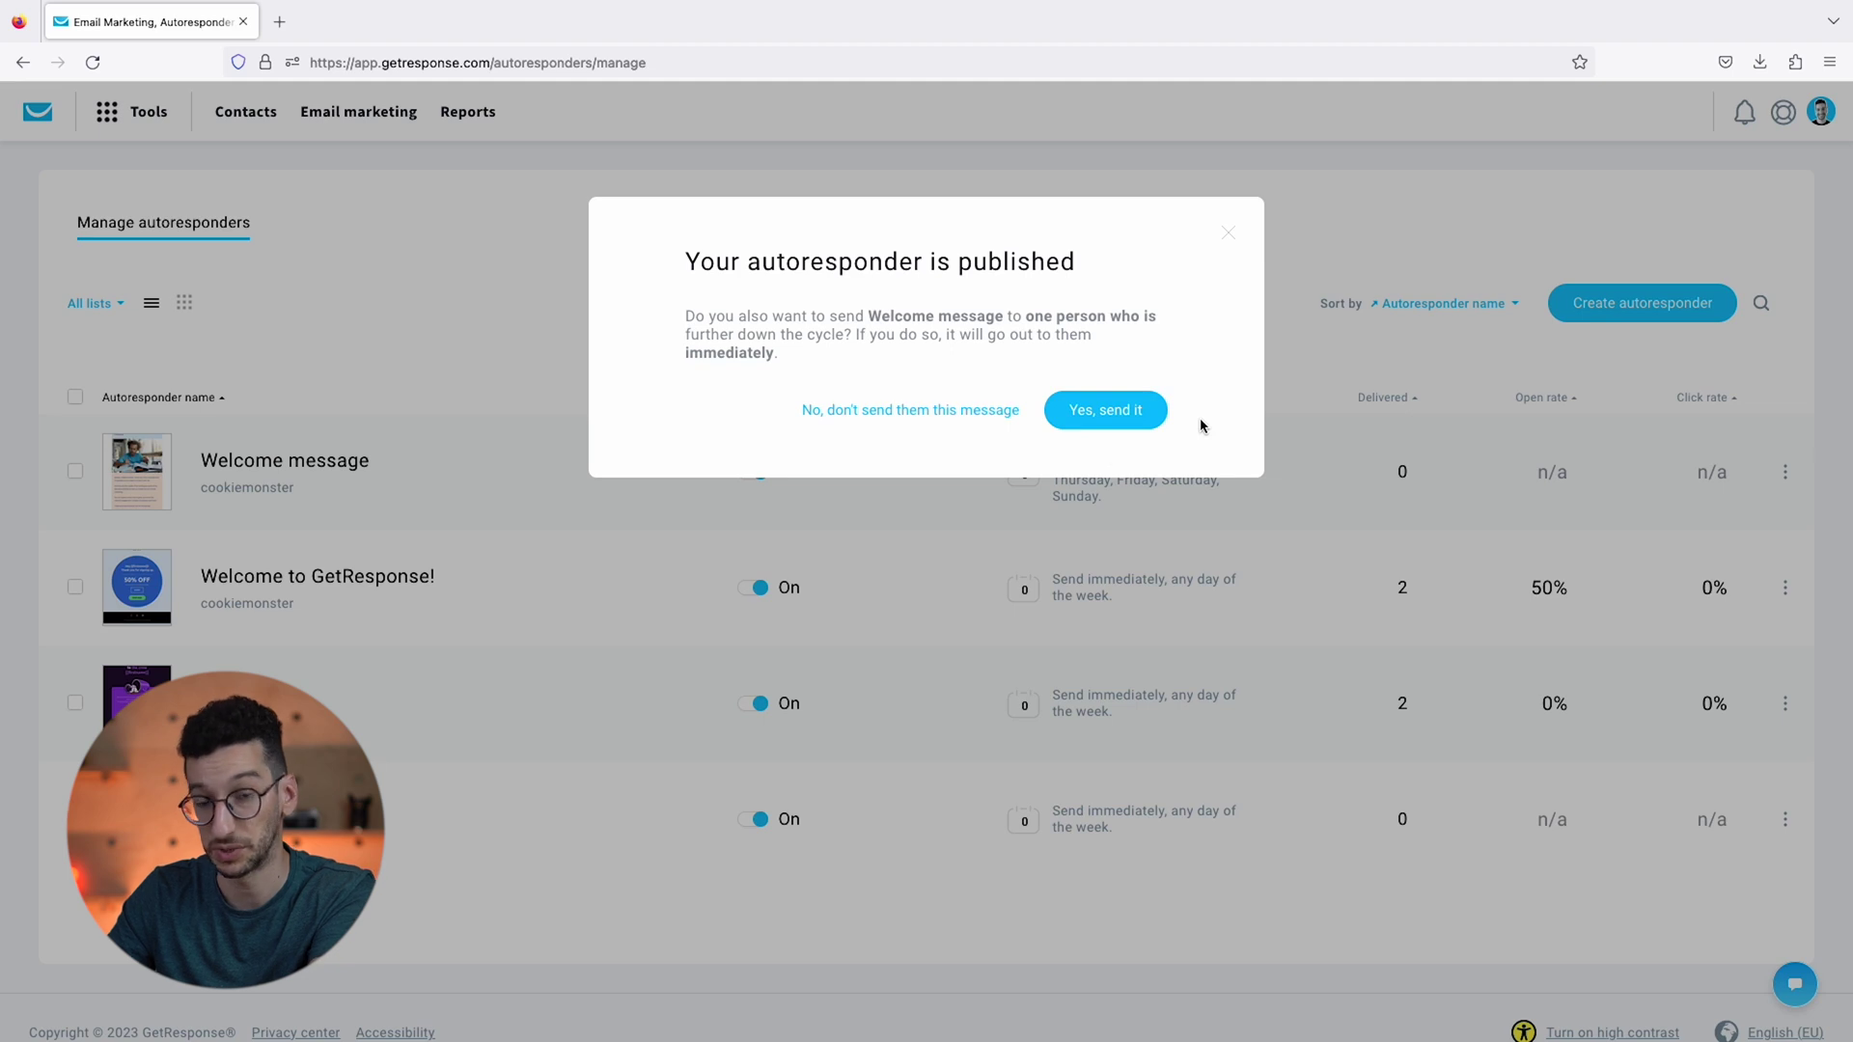
left_click(862, 409)
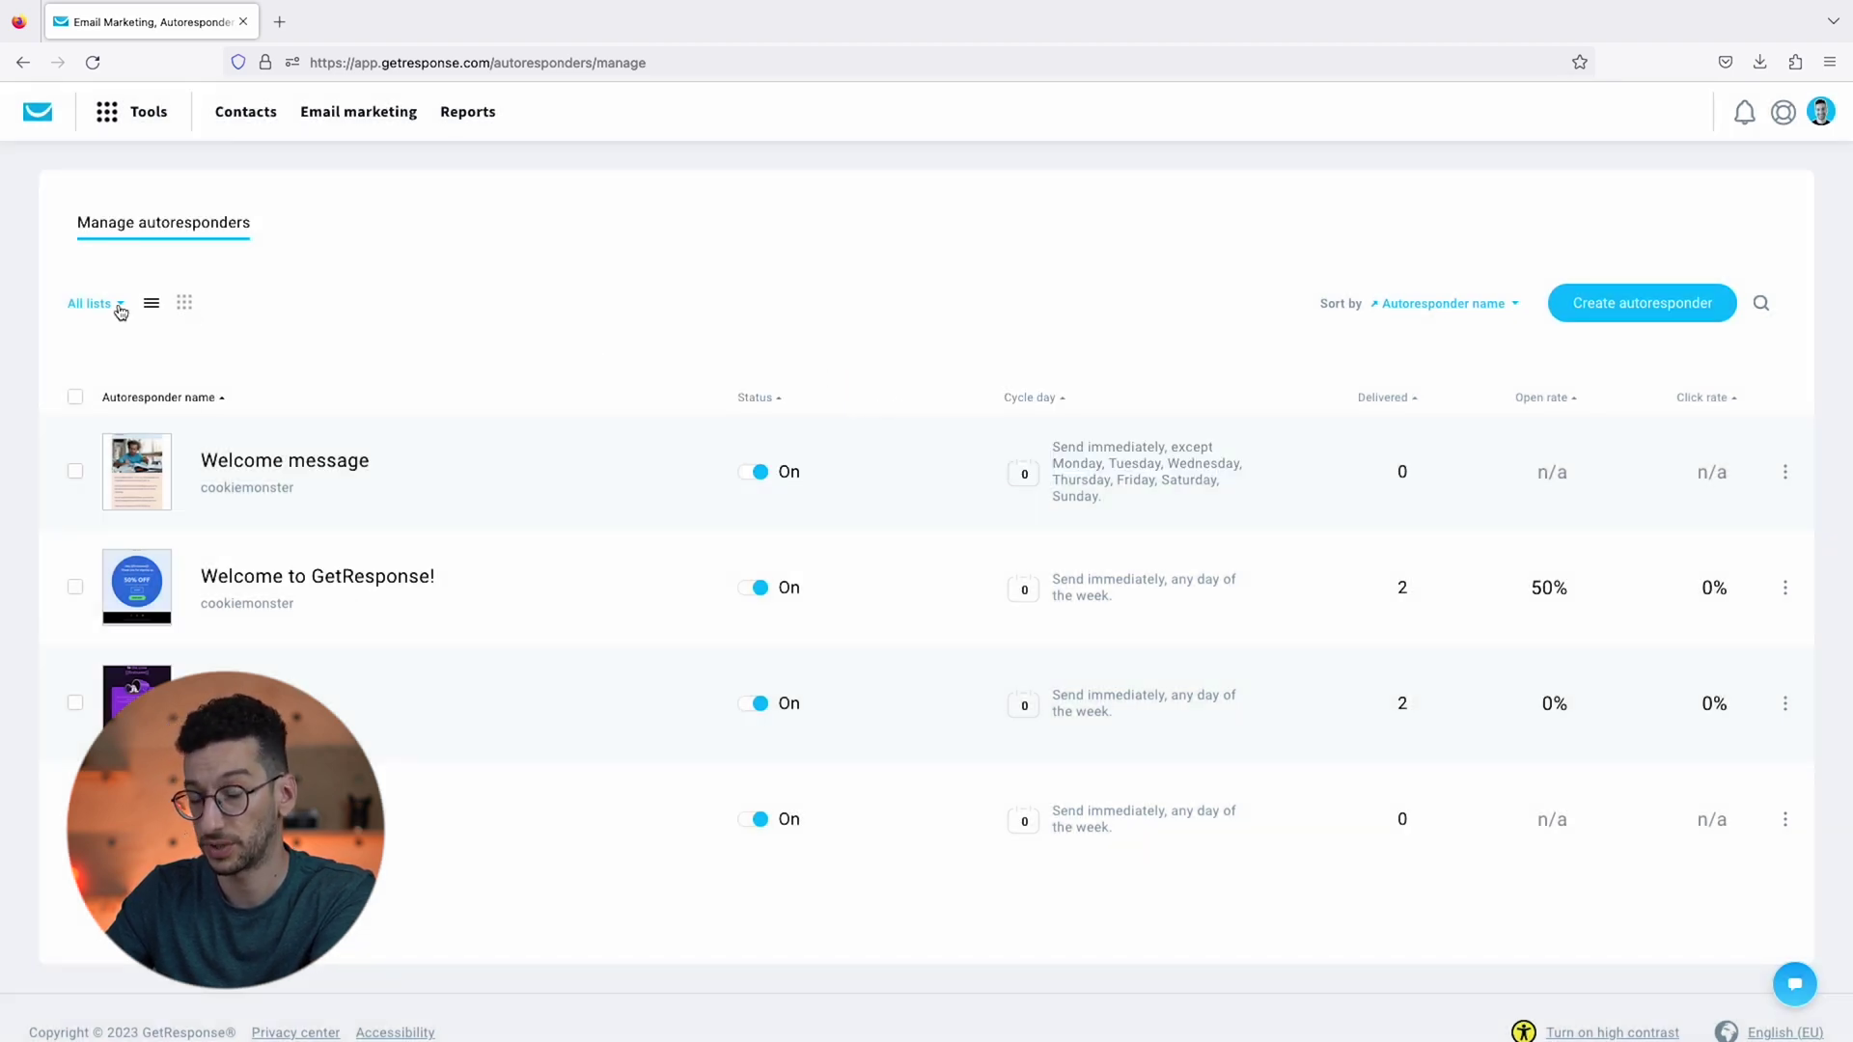
- Show autoresponders as a cycle-day calendar filtered to only the cookiemonster list
left_click(185, 305)
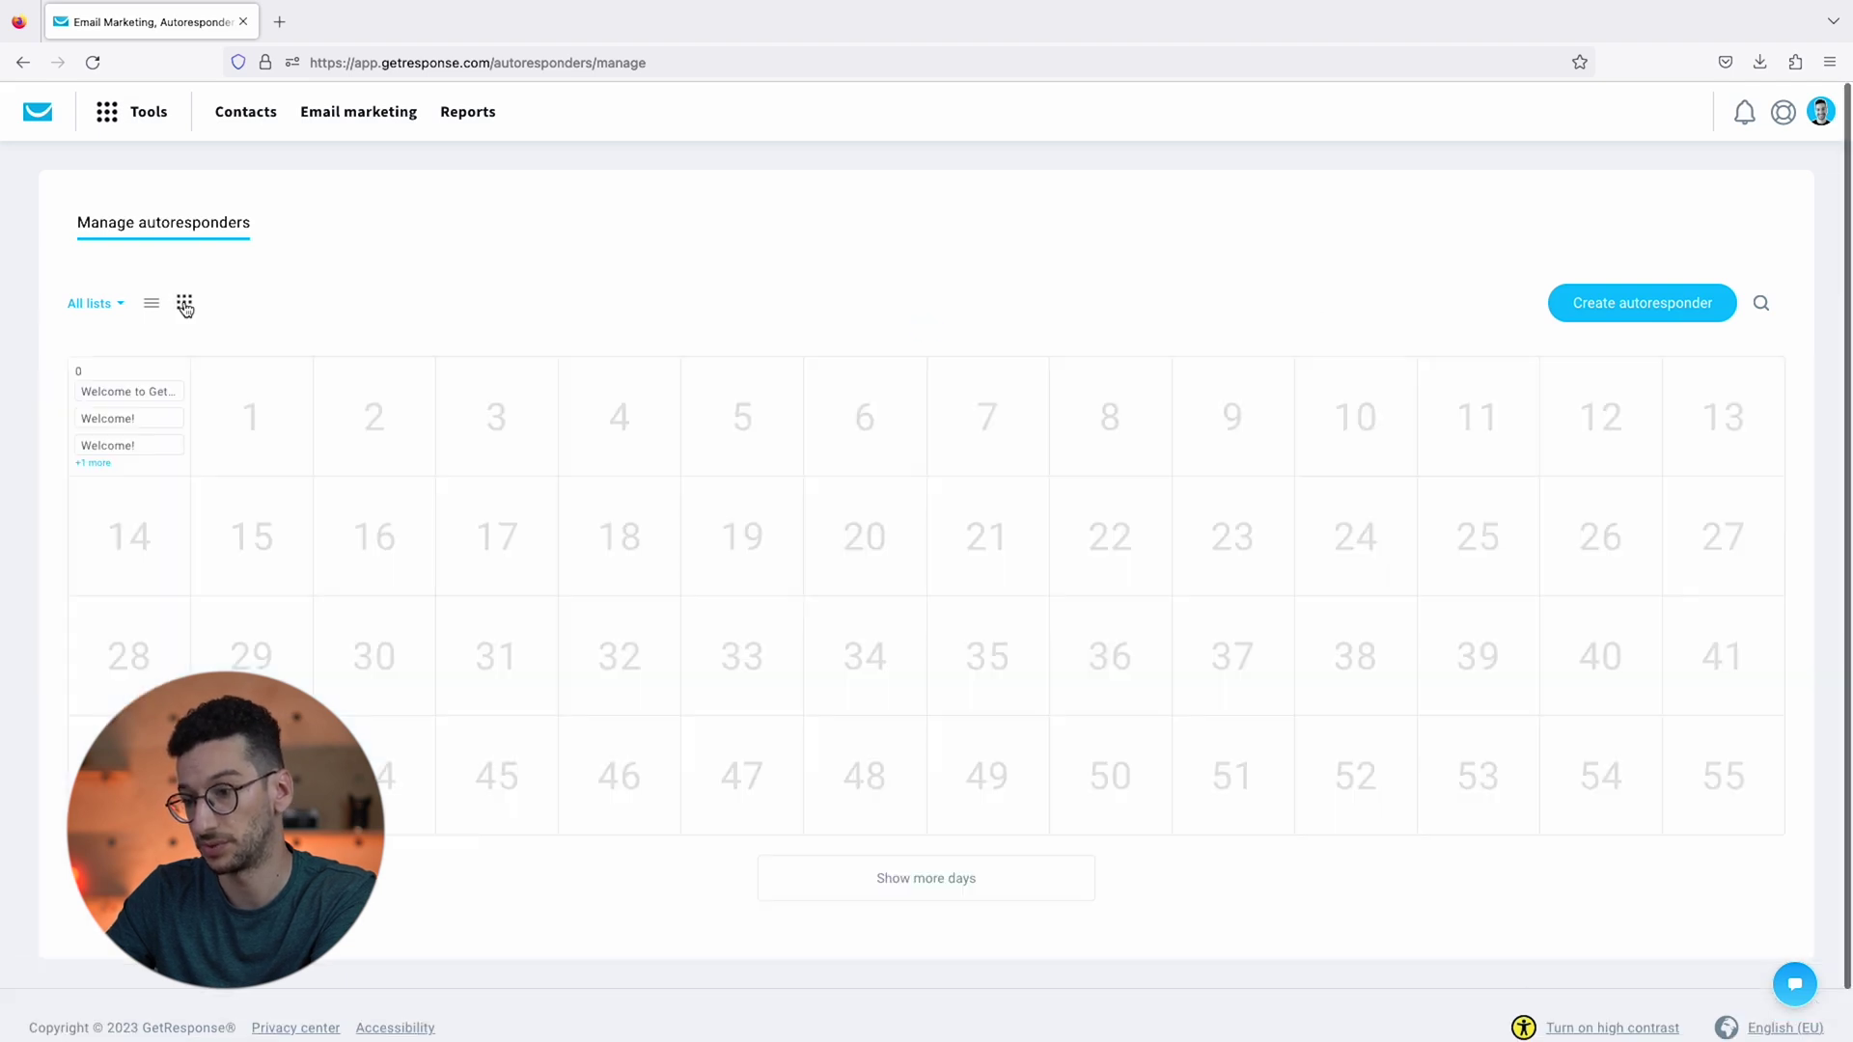
left_click(122, 307)
left_click(91, 379)
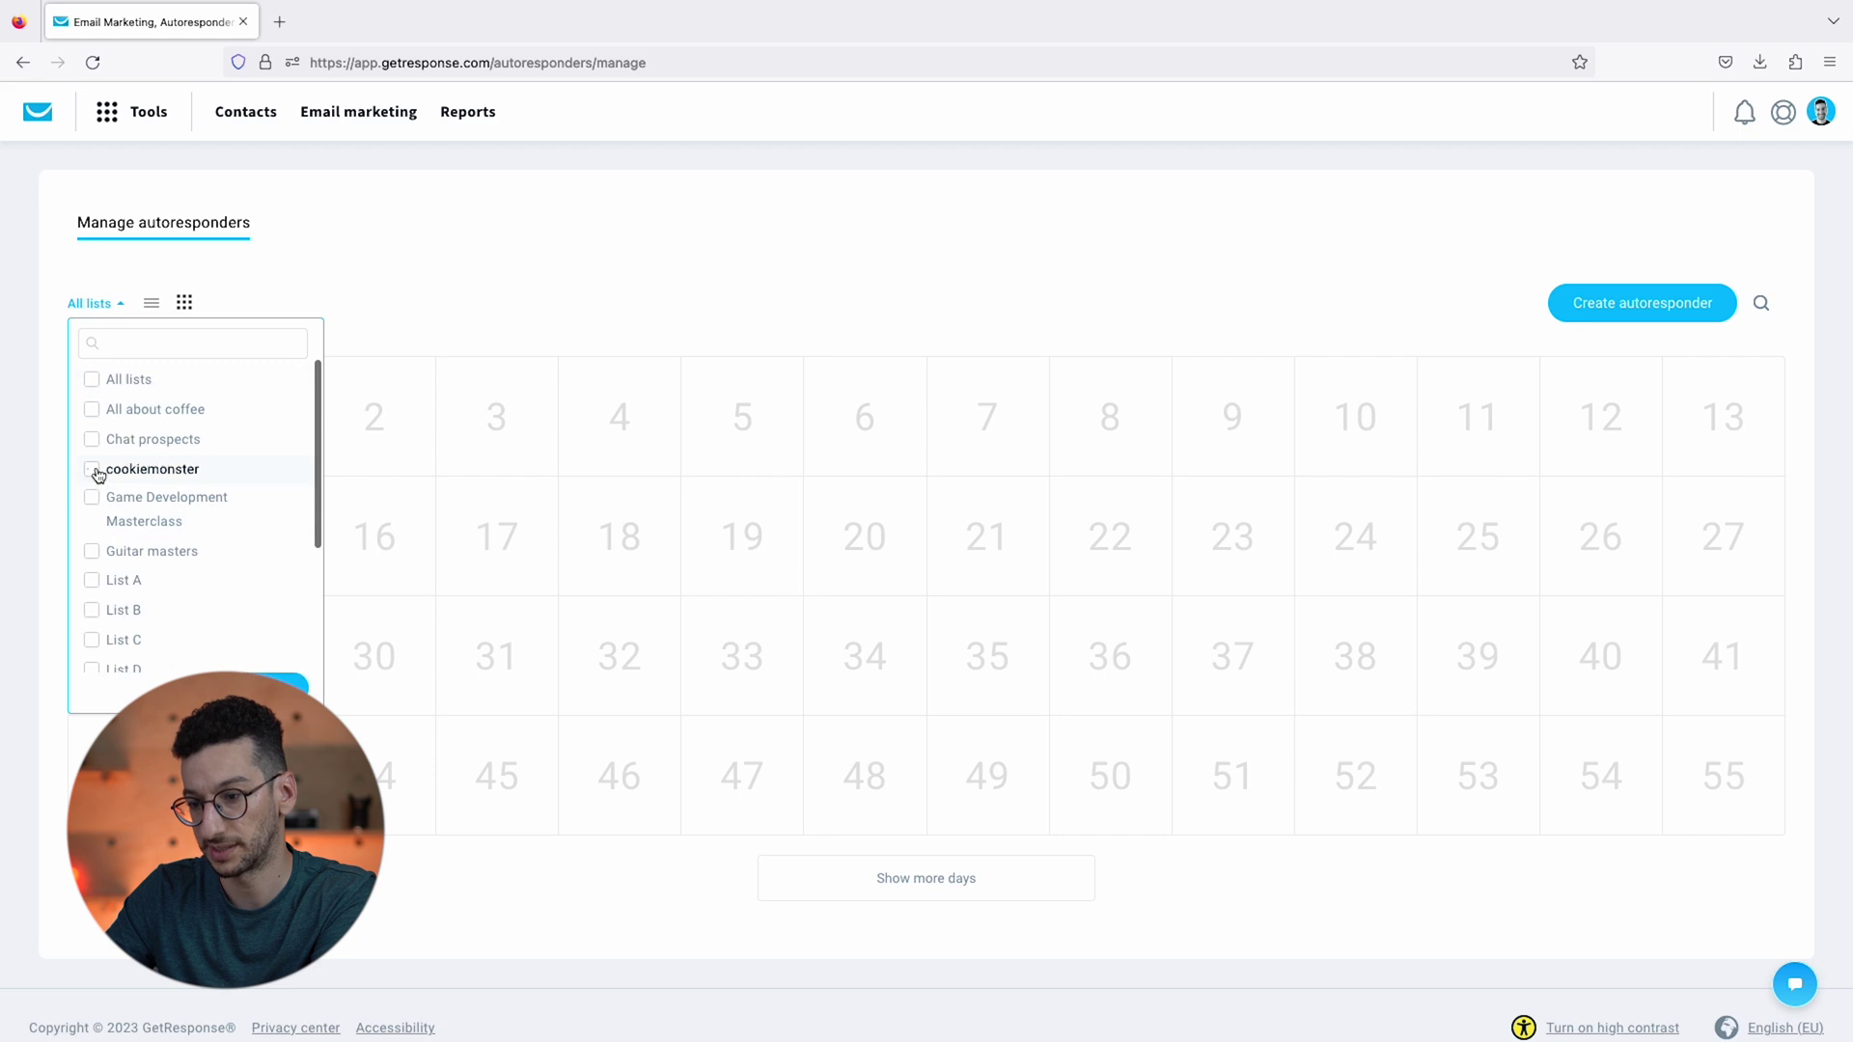
left_click(284, 685)
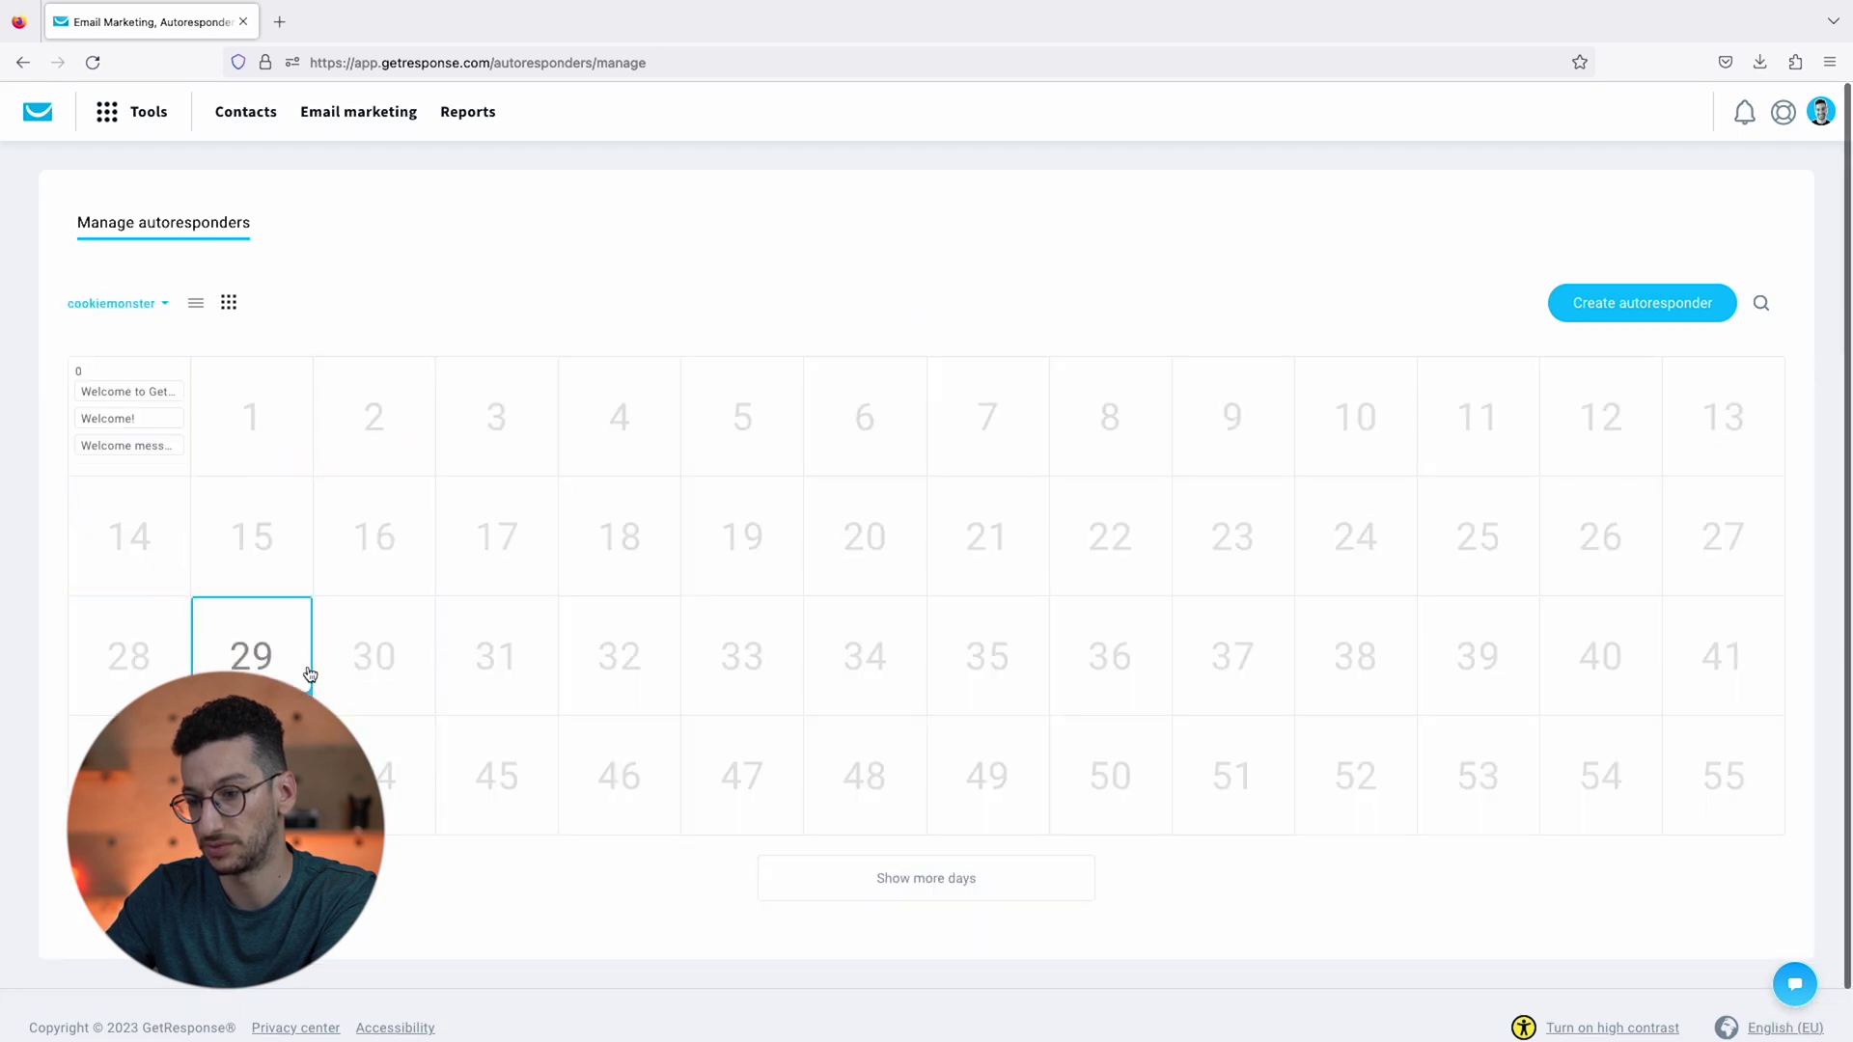